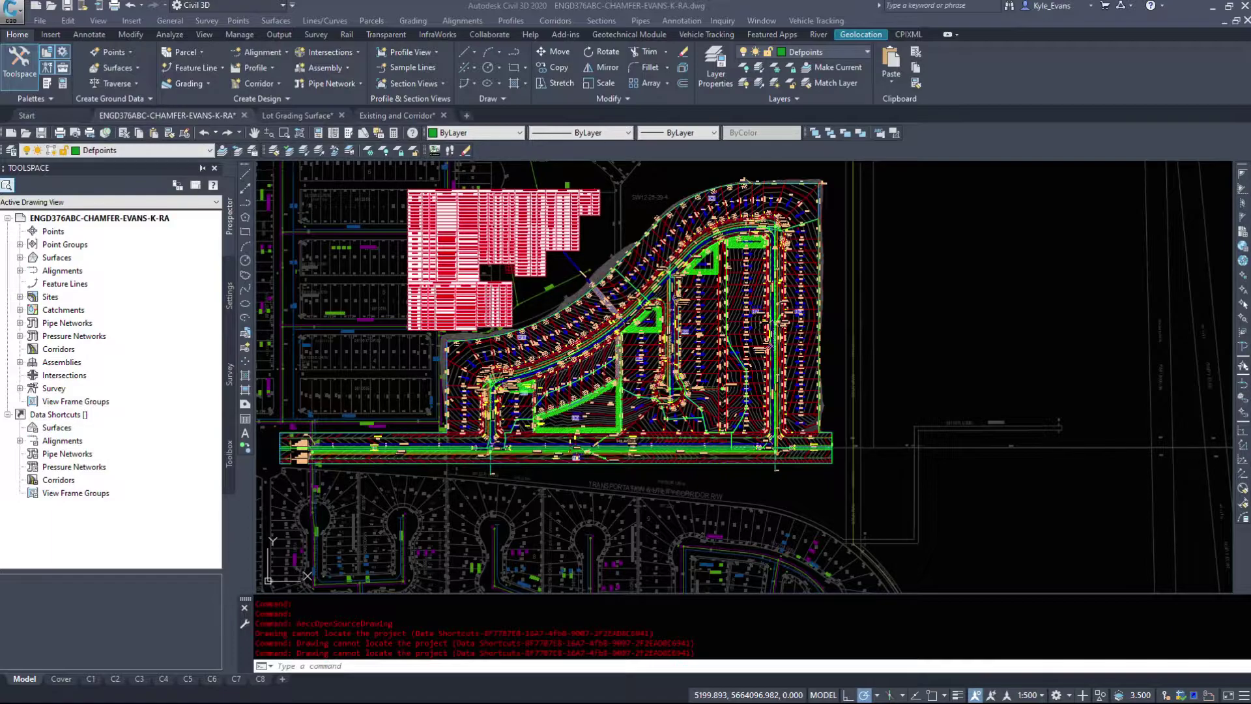
Switch to File Explorer and open the Data Shortcuts folder inside Final Drawings.
{"action": "key", "text": "alt+Tab"}
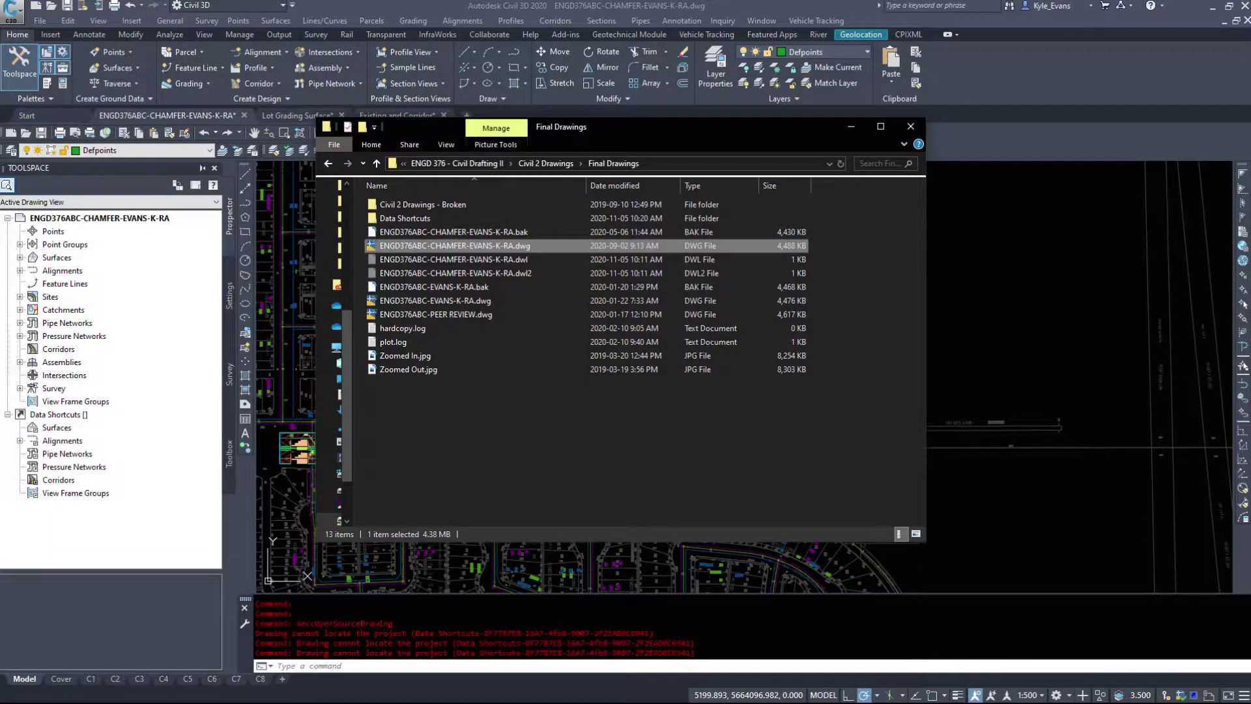
{"action": "mouse_move", "coordinate": [652, 127]}
{"action": "left_mouse_down"}
{"action": "mouse_move", "coordinate": [790, 166]}
{"action": "mouse_move", "coordinate": [822, 143]}
{"action": "left_mouse_up"}
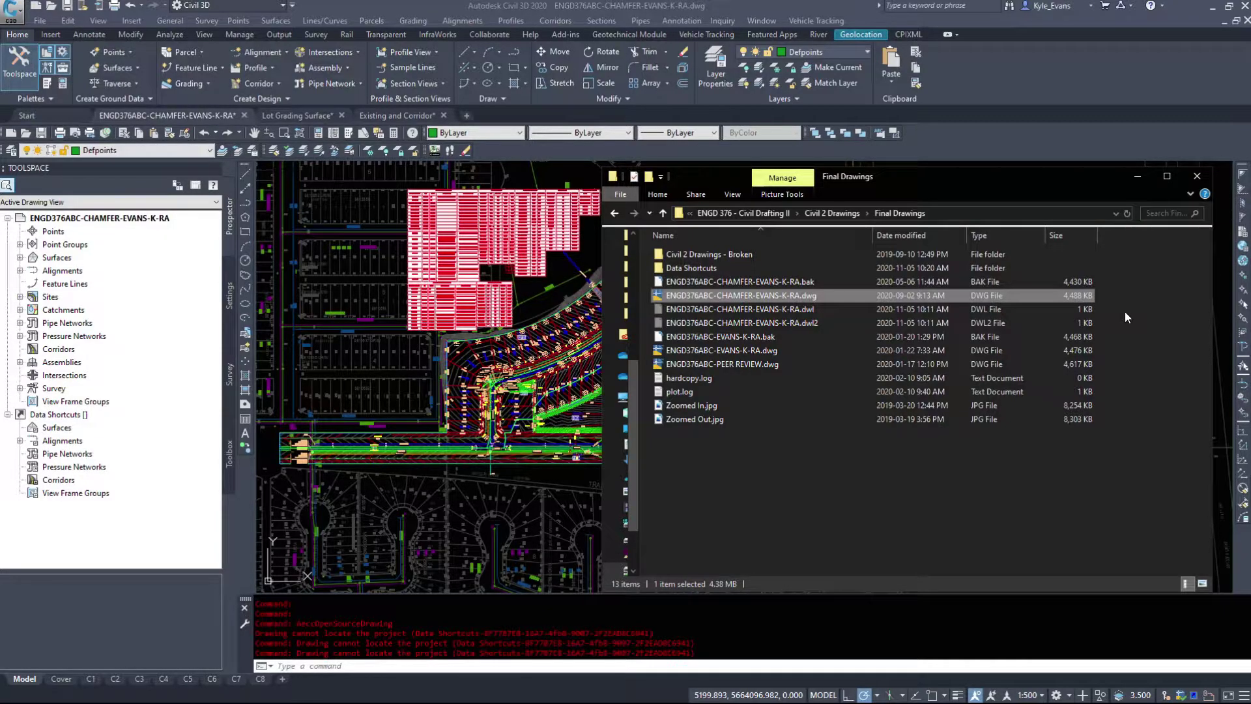
{"action": "double_click", "coordinate": [780, 266]}
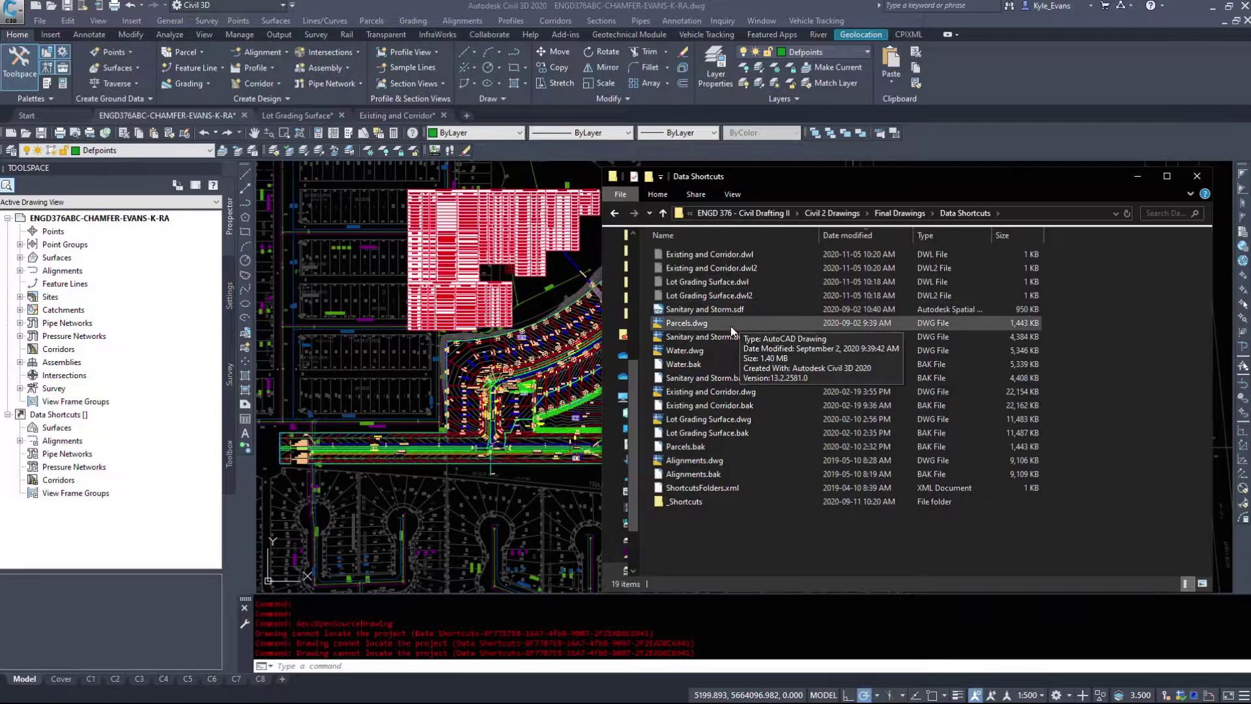
Compare the file sizes of the Parcels, Sanitary and Storm, Water, Existing and Corridor, and Lot Grading Surface drawings, and return to Civil 3D.
{"action": "left_click", "coordinate": [717, 320]}
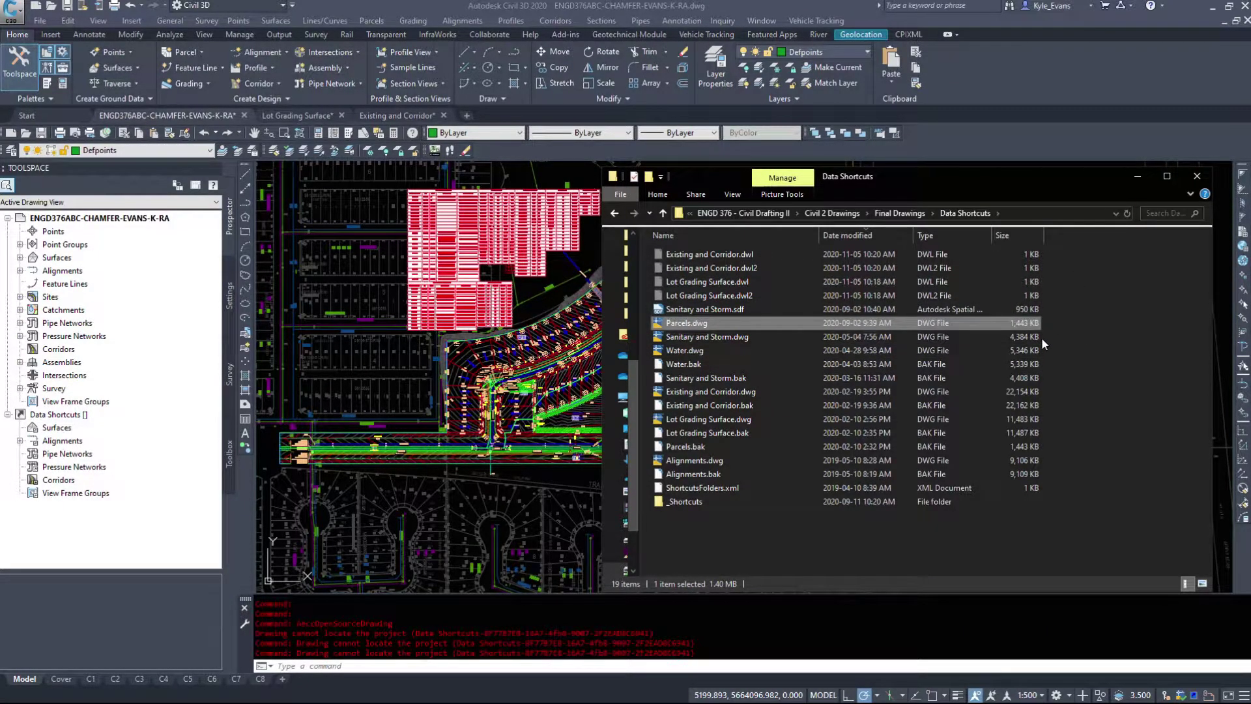
{"action": "left_click", "coordinate": [742, 337]}
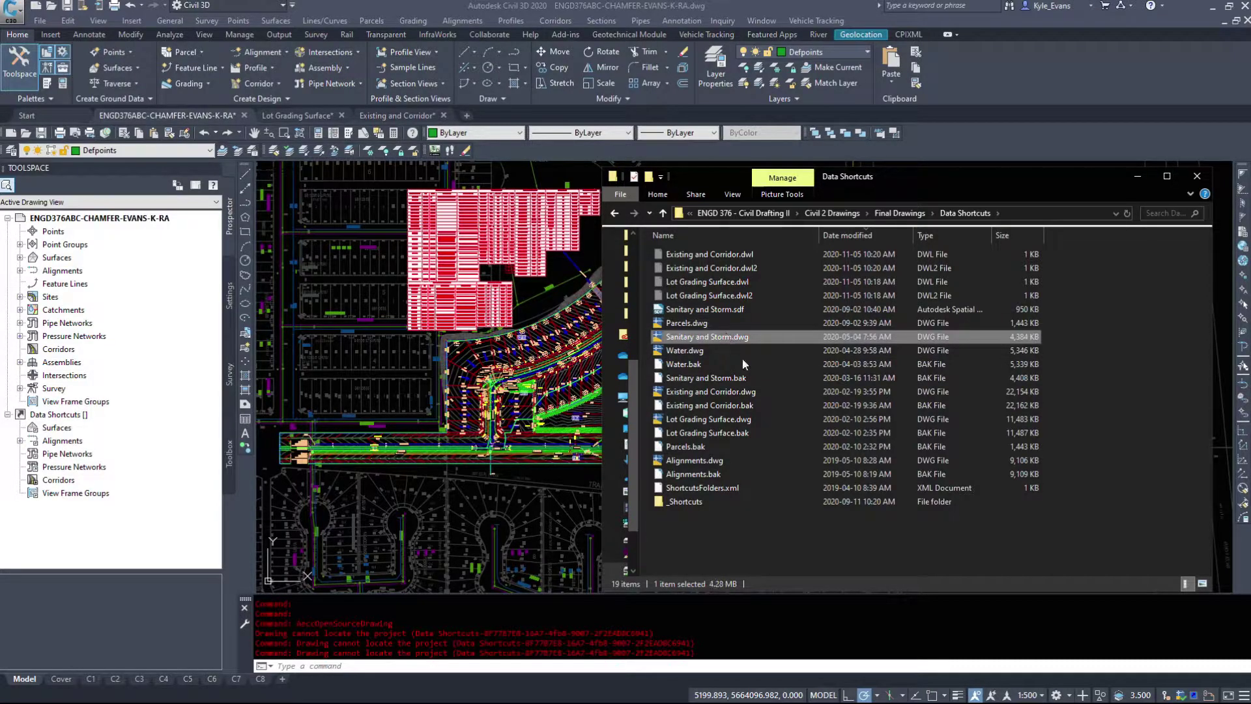
{"action": "left_click", "coordinate": [1029, 354]}
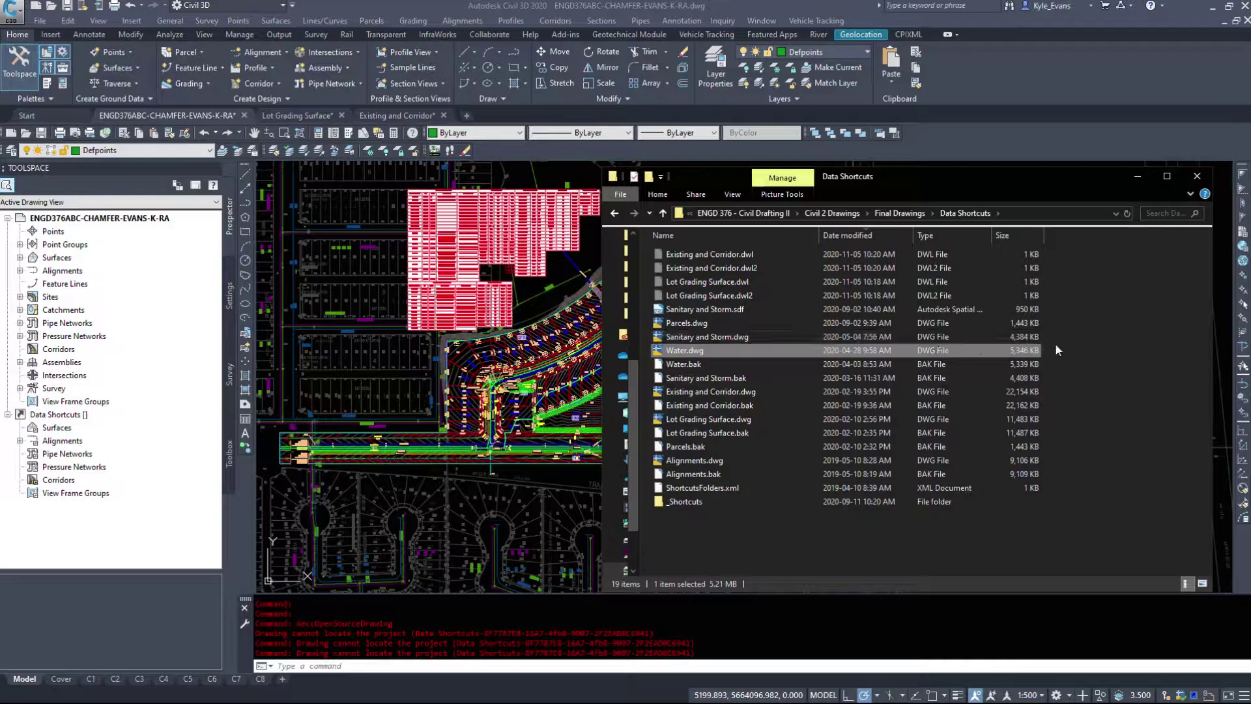
{"action": "left_click", "coordinate": [781, 390]}
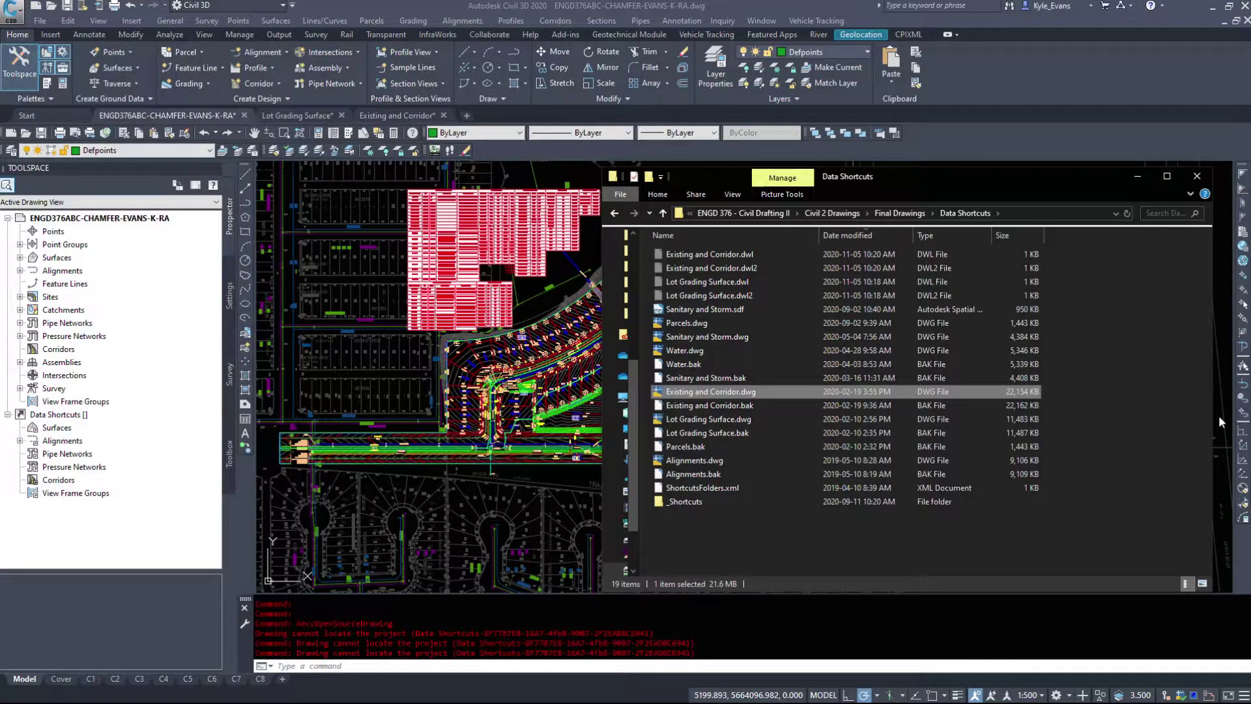
{"action": "left_click", "coordinate": [769, 418]}
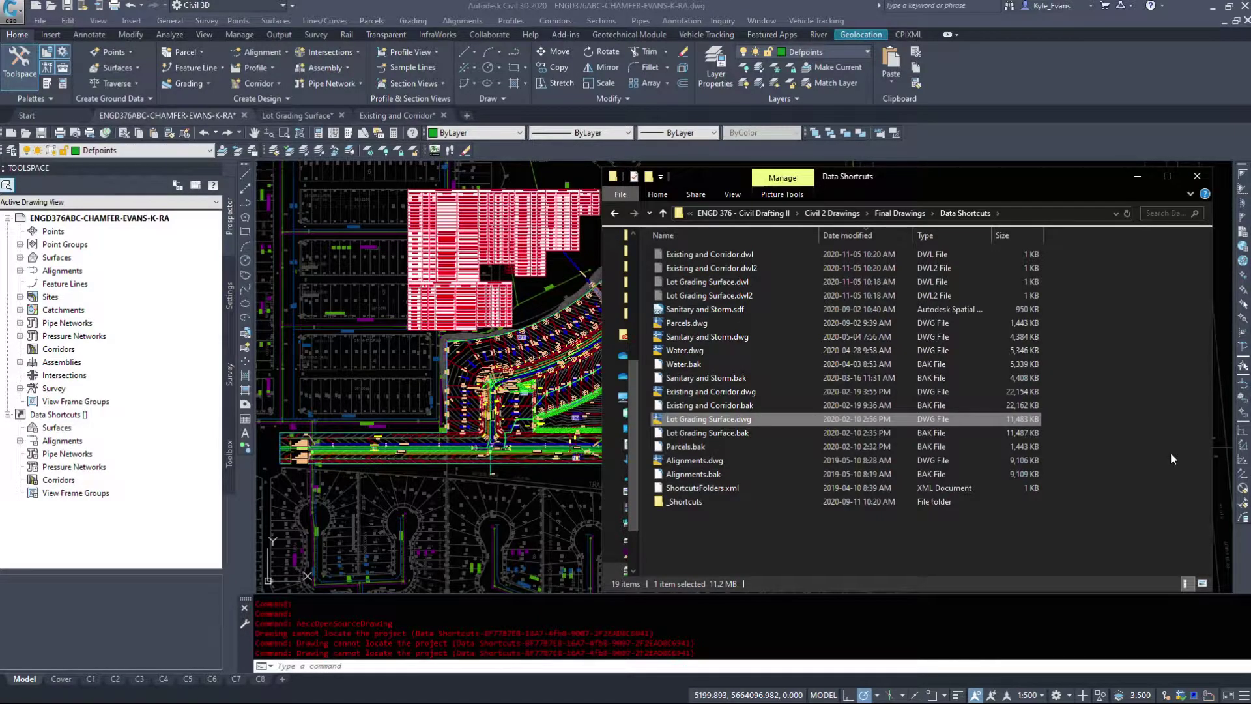
{"action": "left_click", "coordinate": [582, 426]}
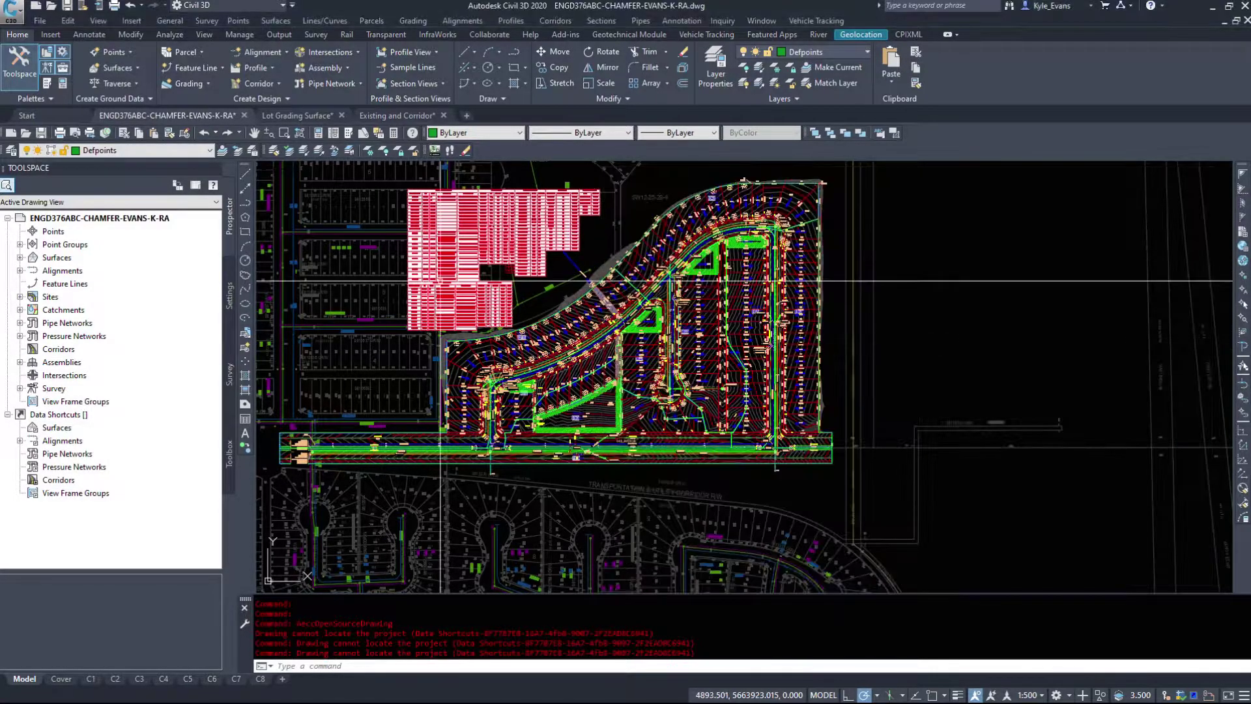
In the Existing and Corridor drawing, check the number of triangles in the TIN statistics of the Combined Road Design surface.
{"action": "left_click", "coordinate": [391, 114]}
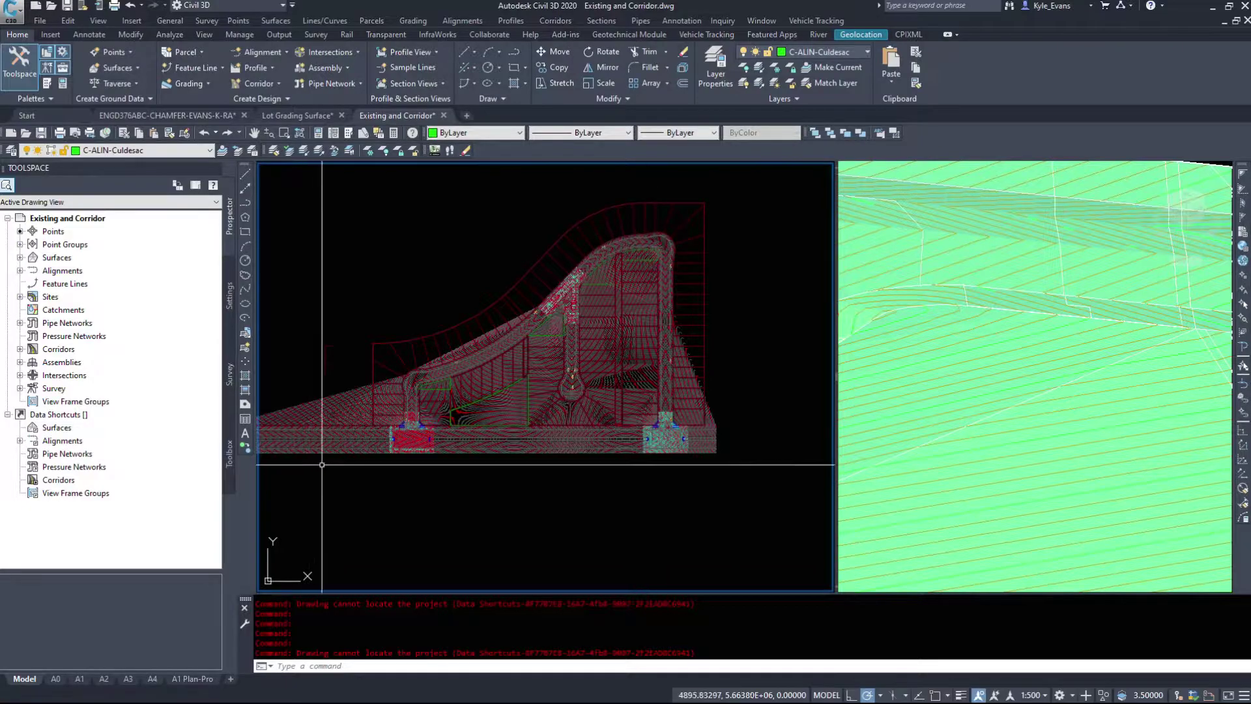
{"action": "scroll", "coordinate": [401, 268], "scroll_direction": "up", "scroll_amount": 3}
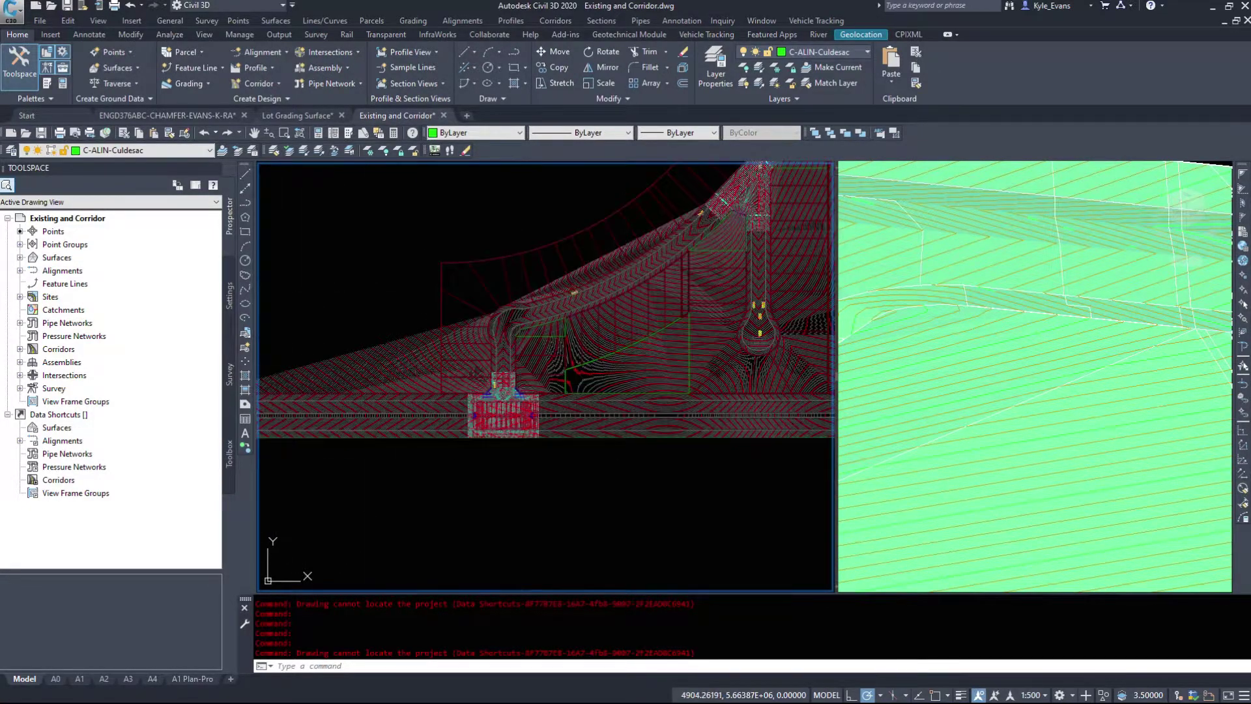
{"action": "left_click", "coordinate": [371, 404]}
{"action": "right_click", "coordinate": [464, 390]}
{"action": "left_click", "coordinate": [511, 538]}
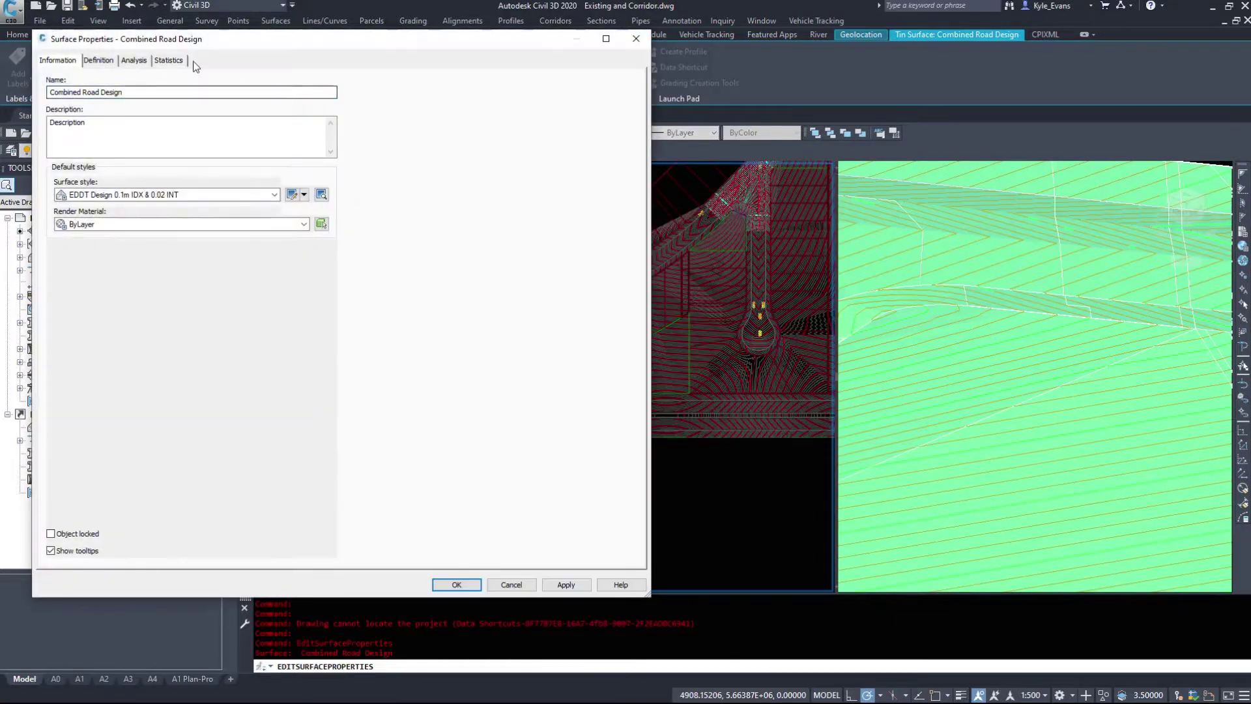
{"action": "left_click", "coordinate": [168, 60]}
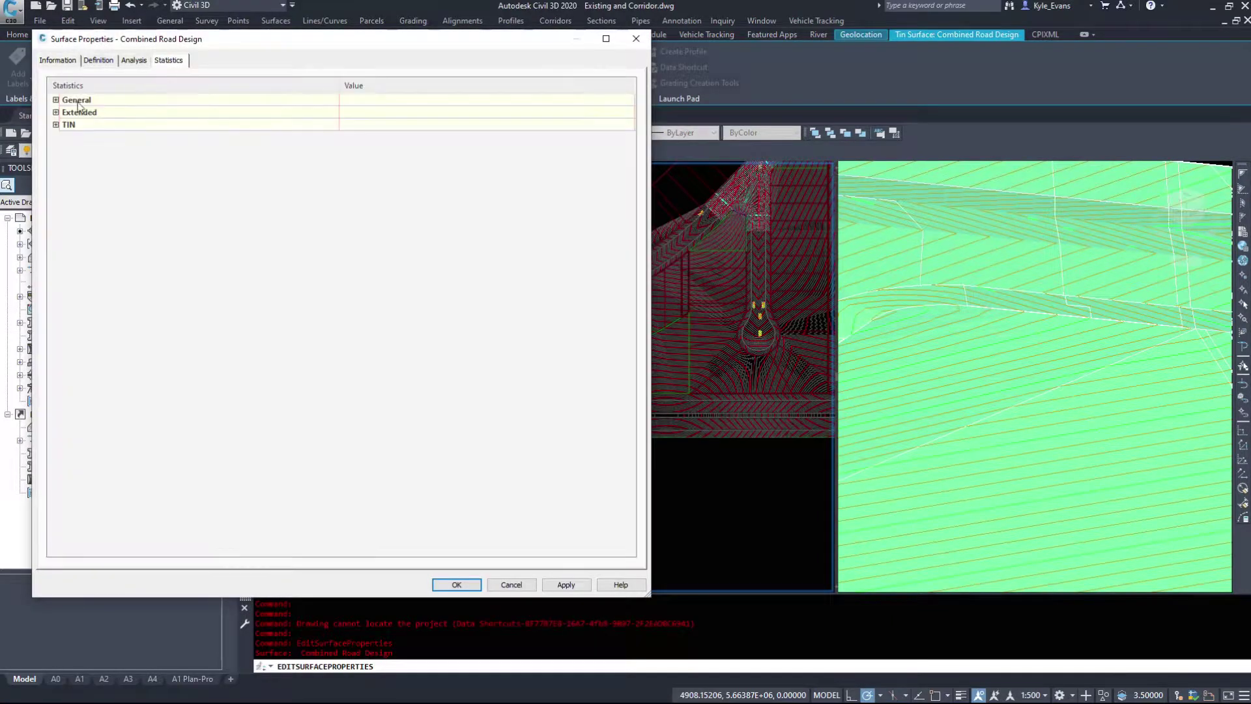
{"action": "left_click", "coordinate": [56, 125]}
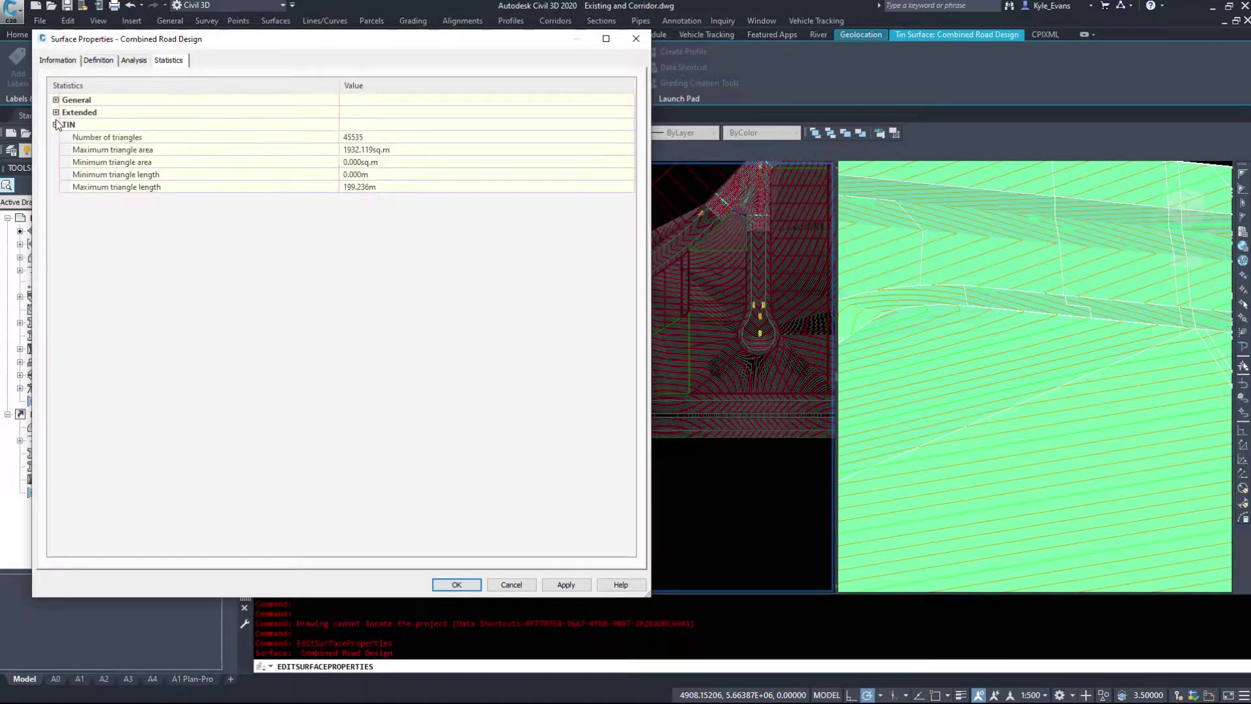
{"action": "left_click", "coordinate": [398, 138]}
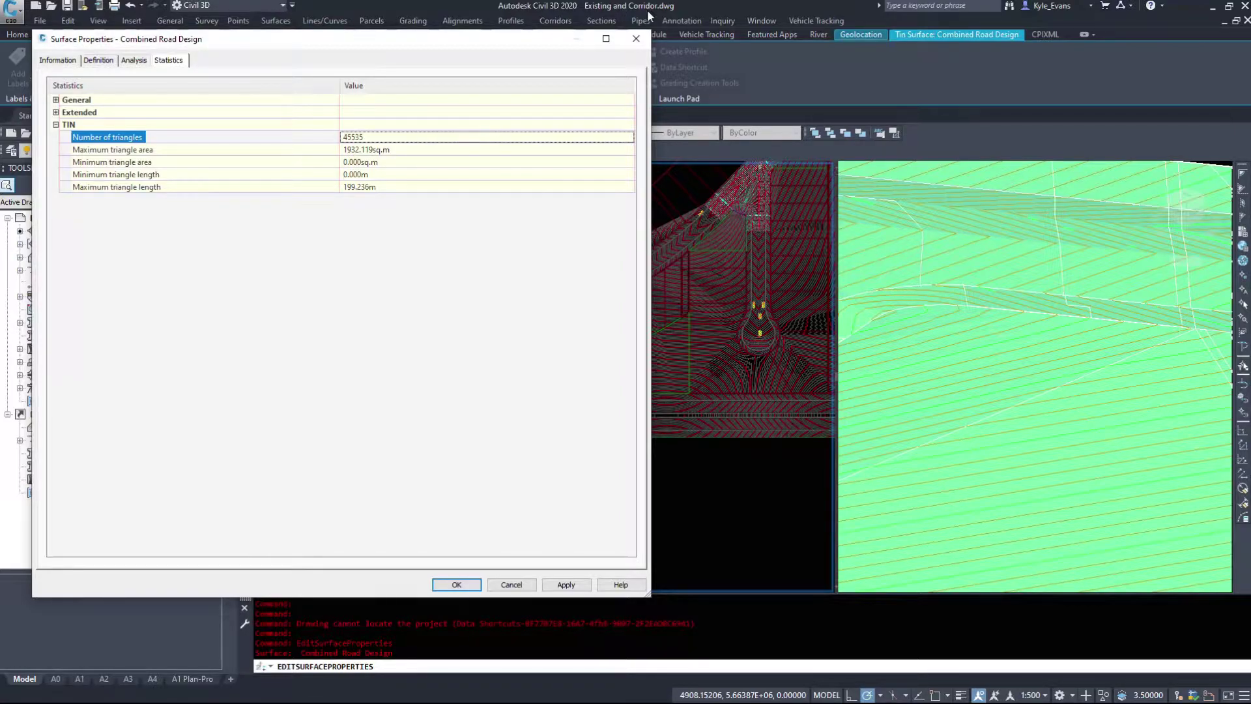
{"action": "left_click", "coordinate": [637, 43]}
Check the region frequencies in the East Intersection corridor's properties without changing them, and deselect the corridor.
{"action": "scroll", "coordinate": [625, 303], "scroll_direction": "up", "scroll_amount": 5}
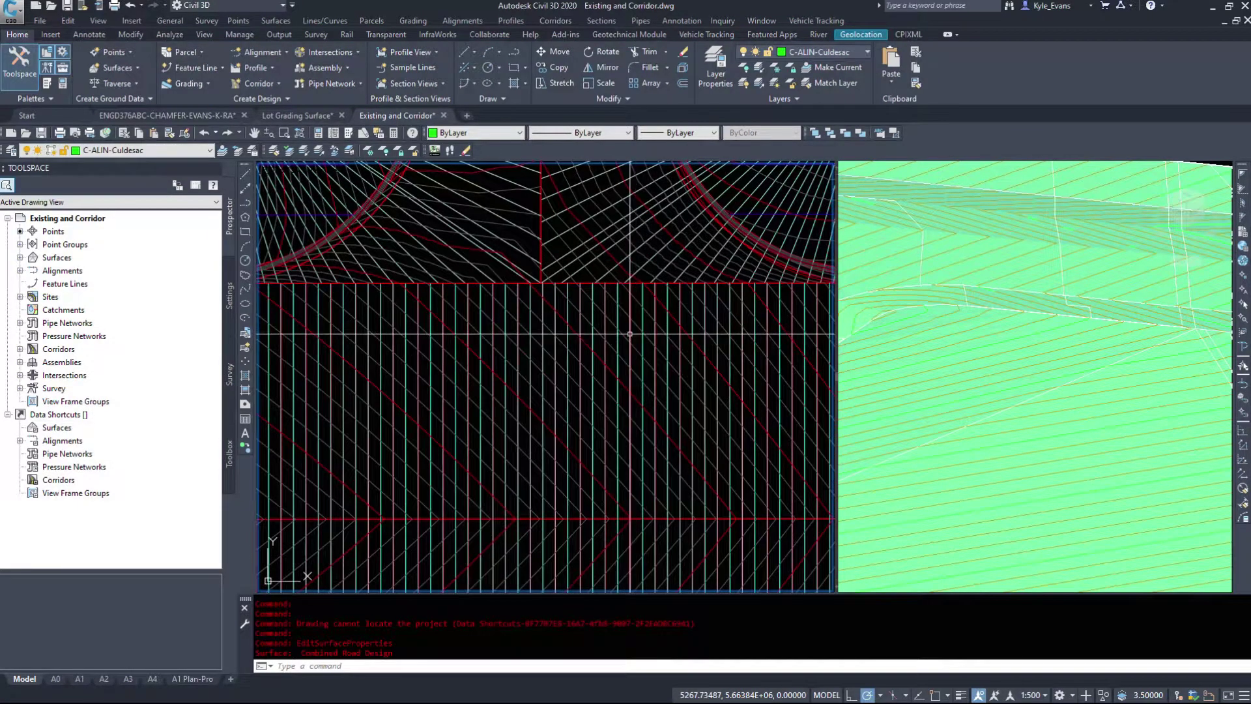
{"action": "left_click", "coordinate": [625, 303]}
{"action": "scroll", "coordinate": [625, 303], "scroll_direction": "down", "scroll_amount": 4}
{"action": "scroll", "coordinate": [628, 422], "scroll_direction": "down", "scroll_amount": 5}
{"action": "right_click", "coordinate": [624, 416]}
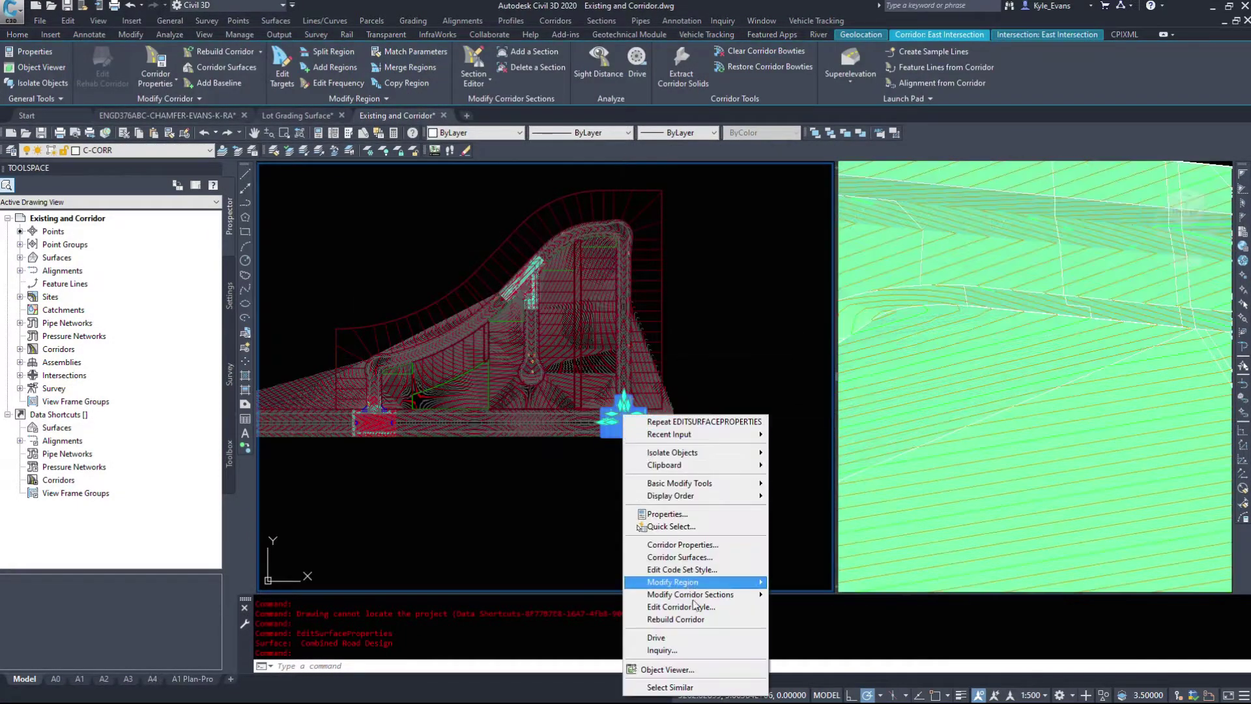
{"action": "left_click", "coordinate": [701, 547]}
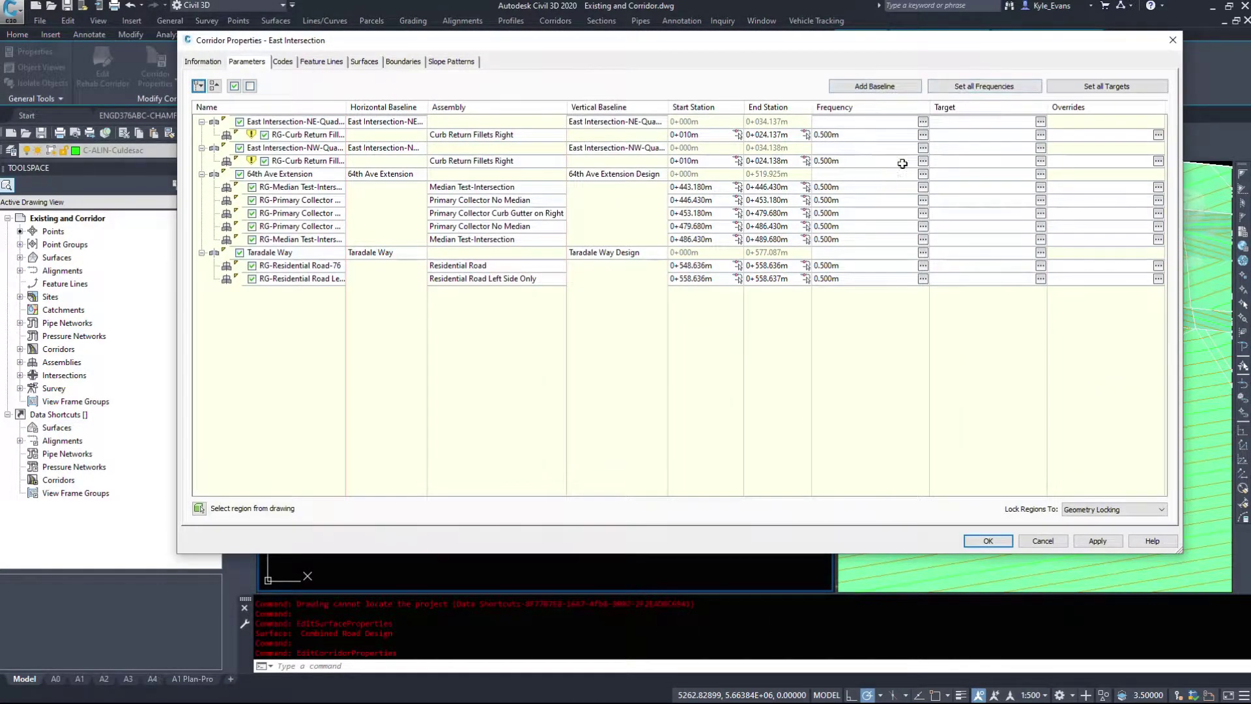
{"action": "left_click", "coordinate": [1046, 541]}
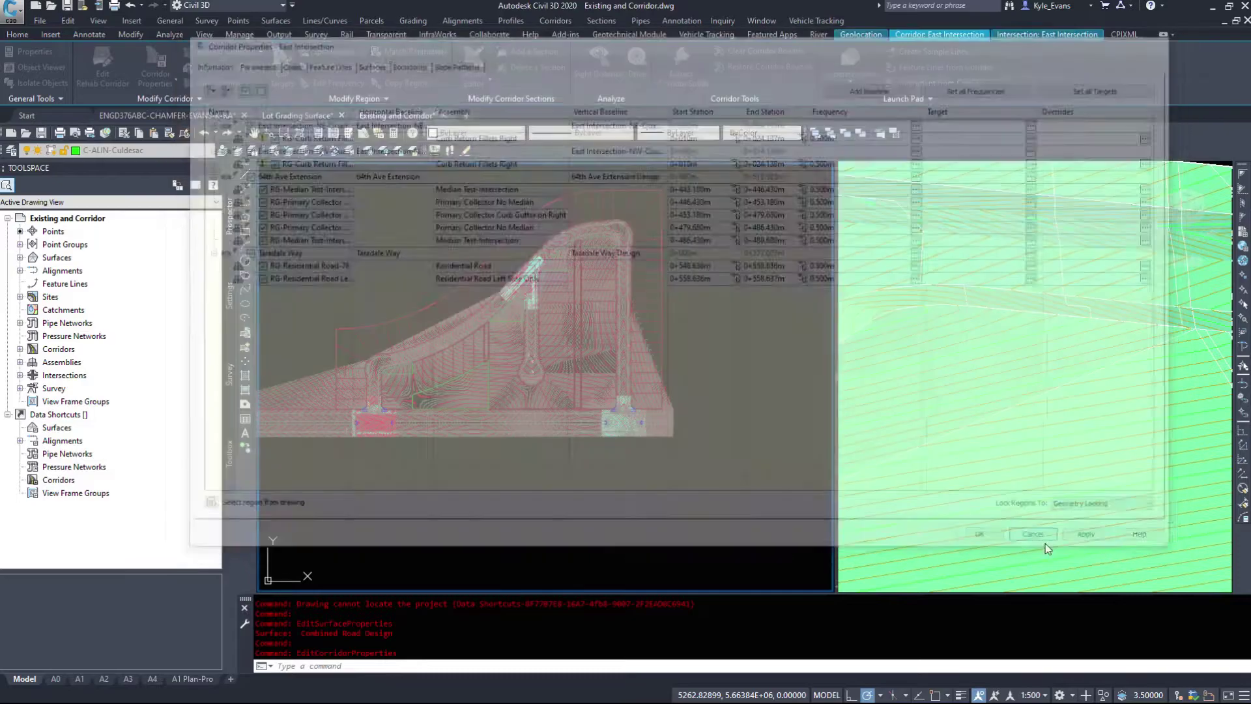
{"action": "key", "text": "Escape"}
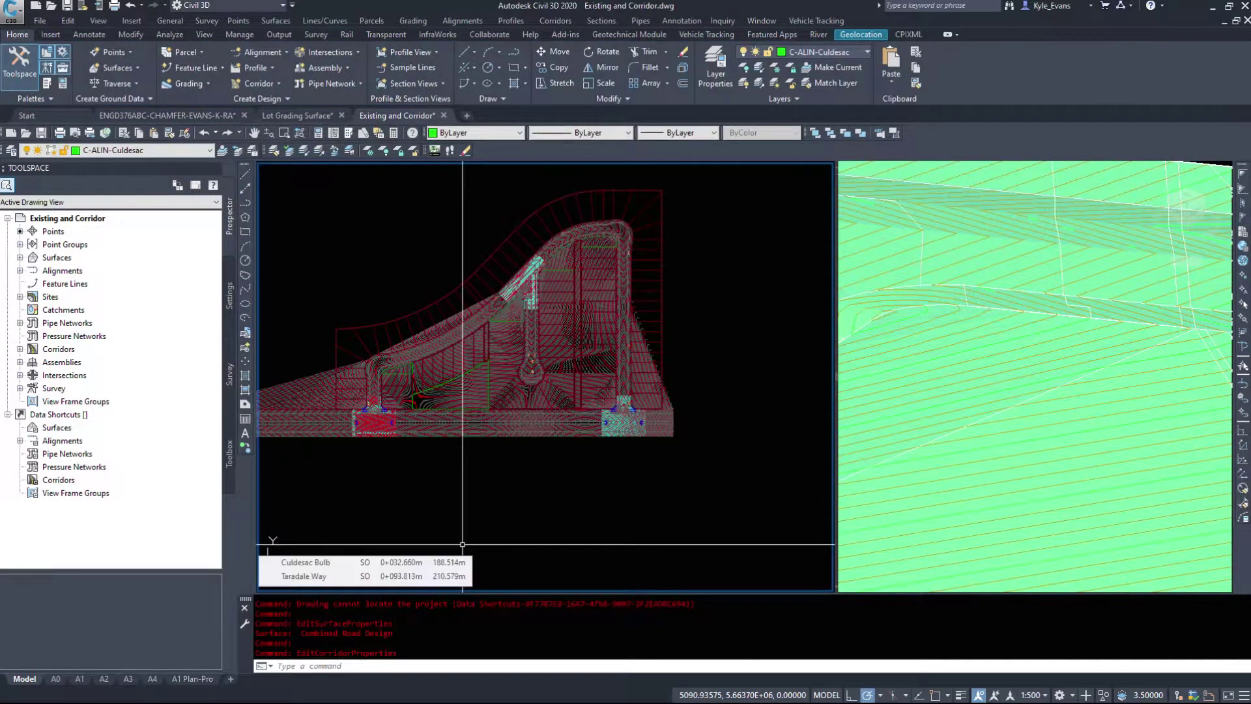
Examine the road corridors and design surface contours across the subdivision in plan view.
{"action": "scroll", "coordinate": [436, 180], "scroll_direction": "up", "scroll_amount": 3}
{"action": "scroll", "coordinate": [435, 180], "scroll_direction": "down", "scroll_amount": 3}
{"action": "middle_click_drag", "start_coordinate": [436, 180], "coordinate": [560, 404]}
{"action": "scroll", "coordinate": [593, 397], "scroll_direction": "down", "scroll_amount": 2}
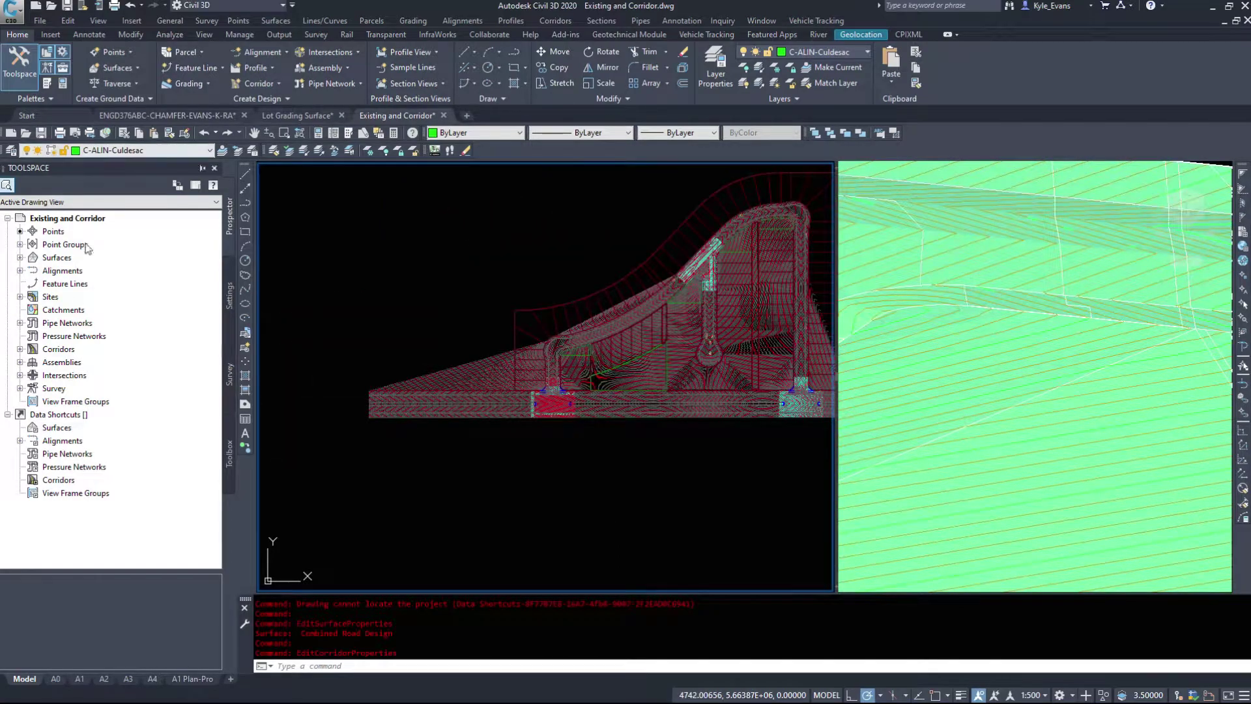
{"action": "scroll", "coordinate": [693, 279], "scroll_direction": "up", "scroll_amount": 2}
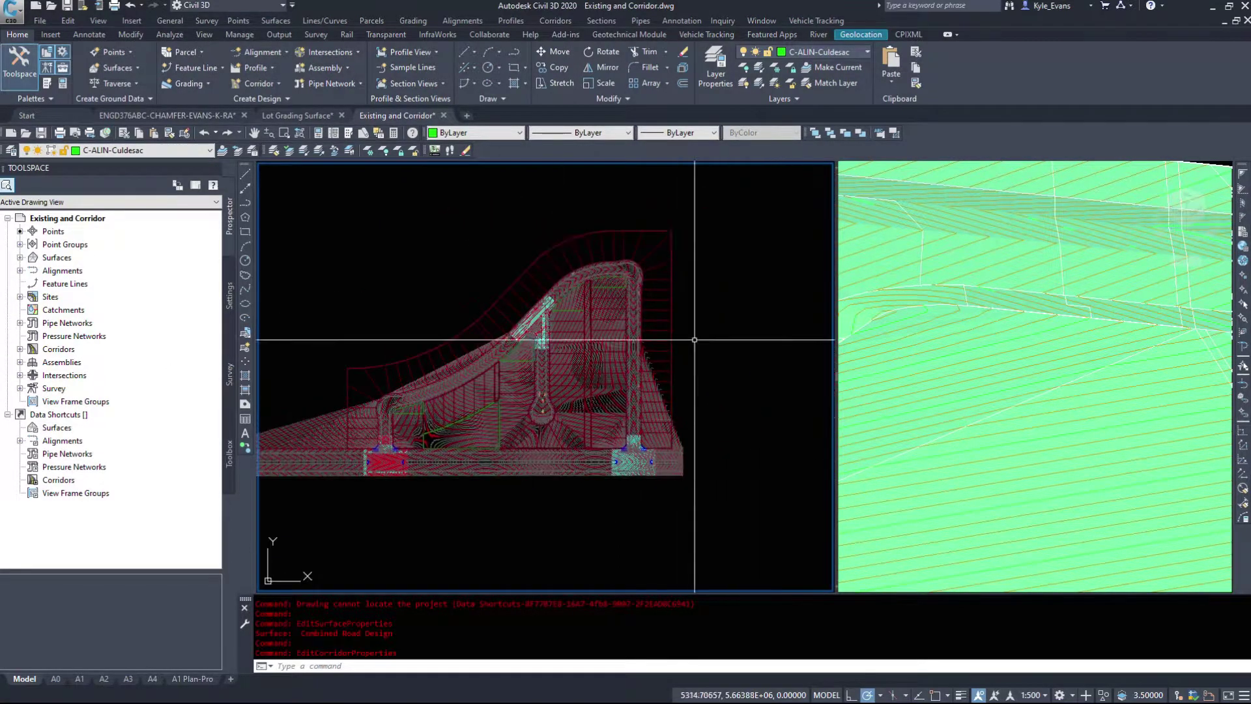
{"action": "scroll", "coordinate": [543, 326], "scroll_direction": "up", "scroll_amount": 4}
{"action": "middle_click_drag", "start_coordinate": [544, 326], "coordinate": [706, 308]}
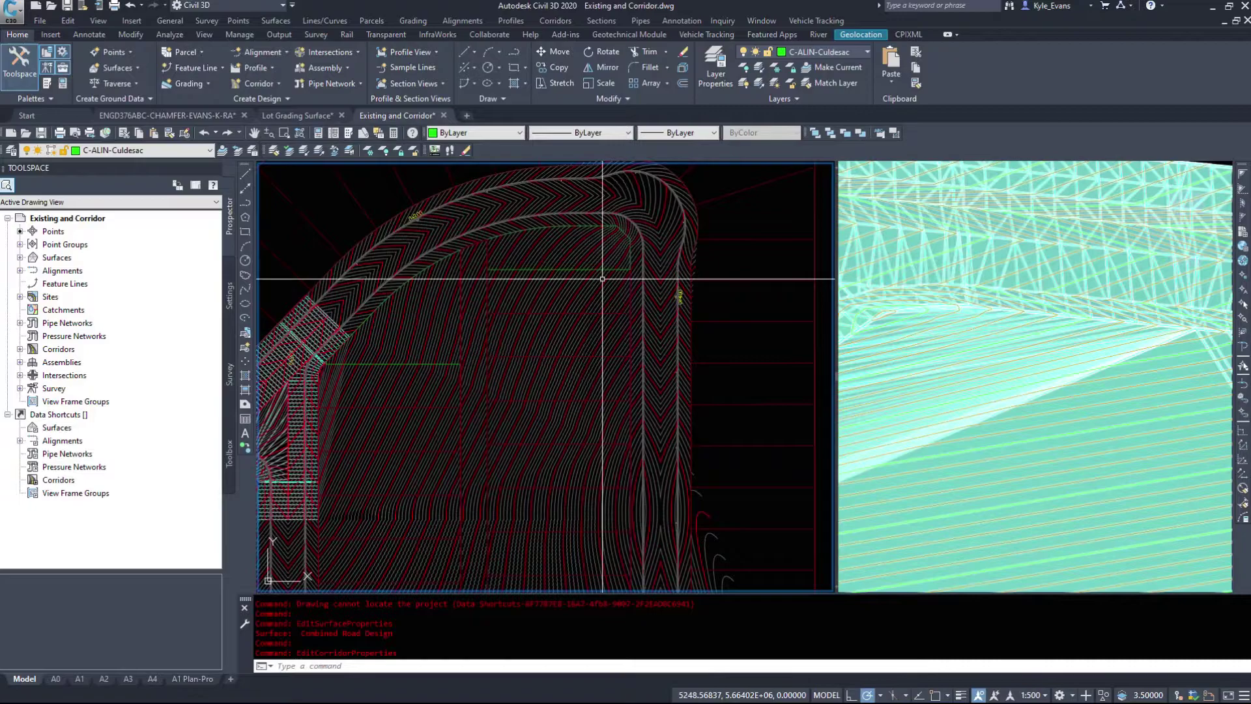
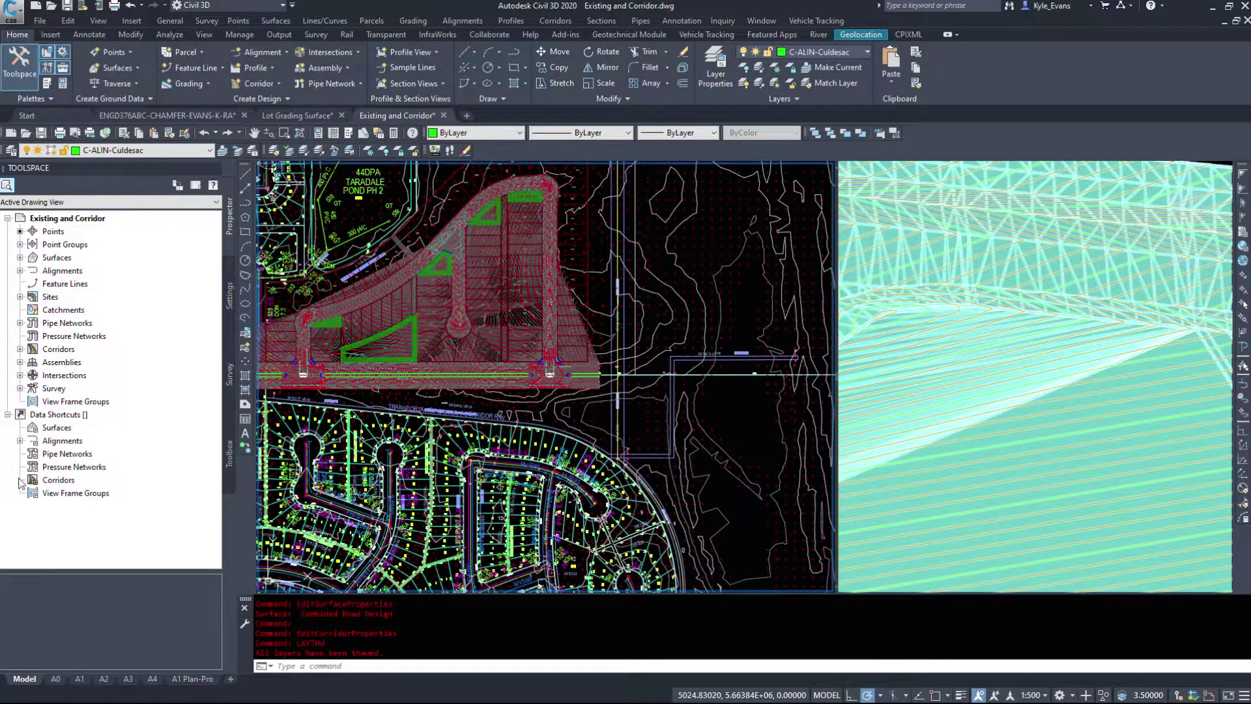
Try to create data shortcuts from the Existing and Corridor drawing.
{"action": "left_click", "coordinate": [6, 415]}
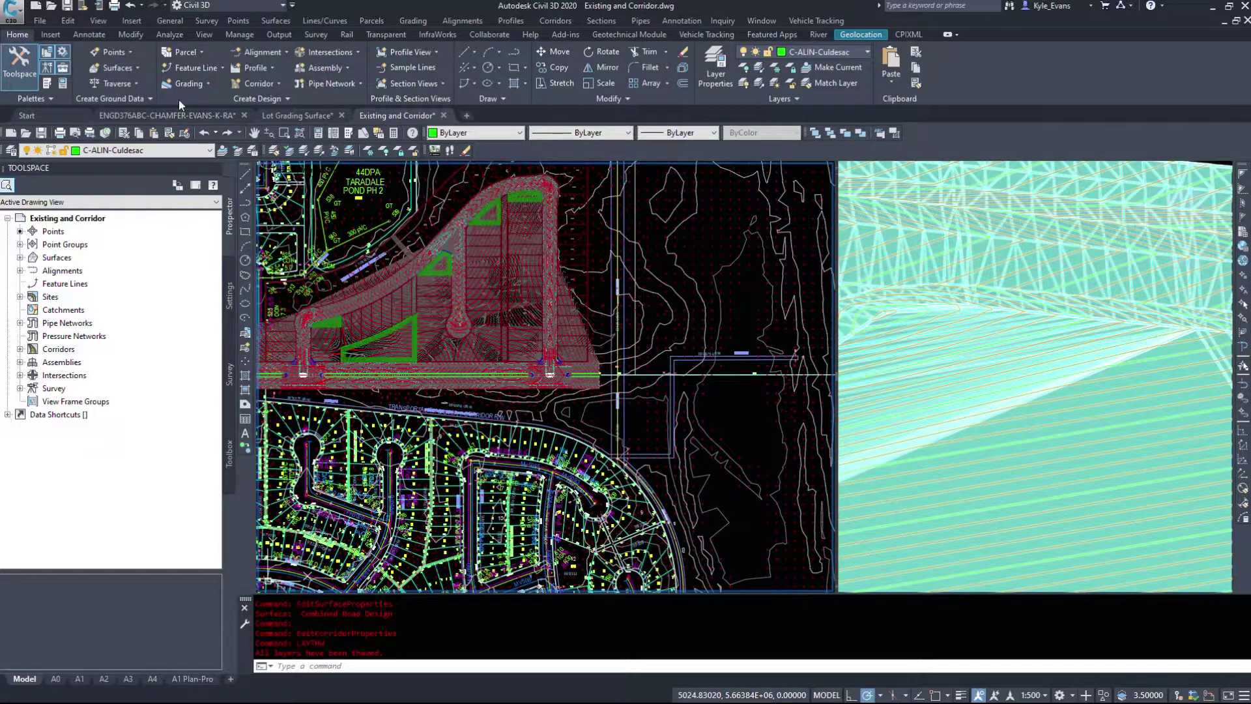
{"action": "left_click", "coordinate": [6, 415]}
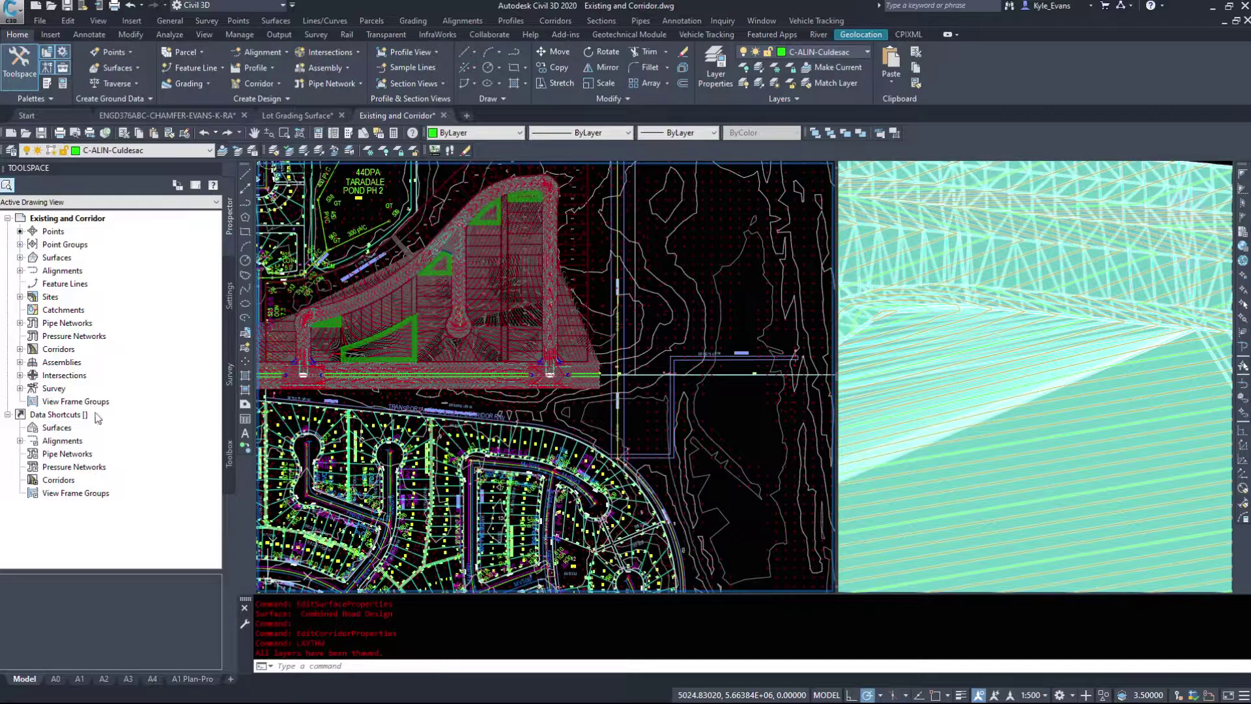
{"action": "left_click", "coordinate": [55, 428]}
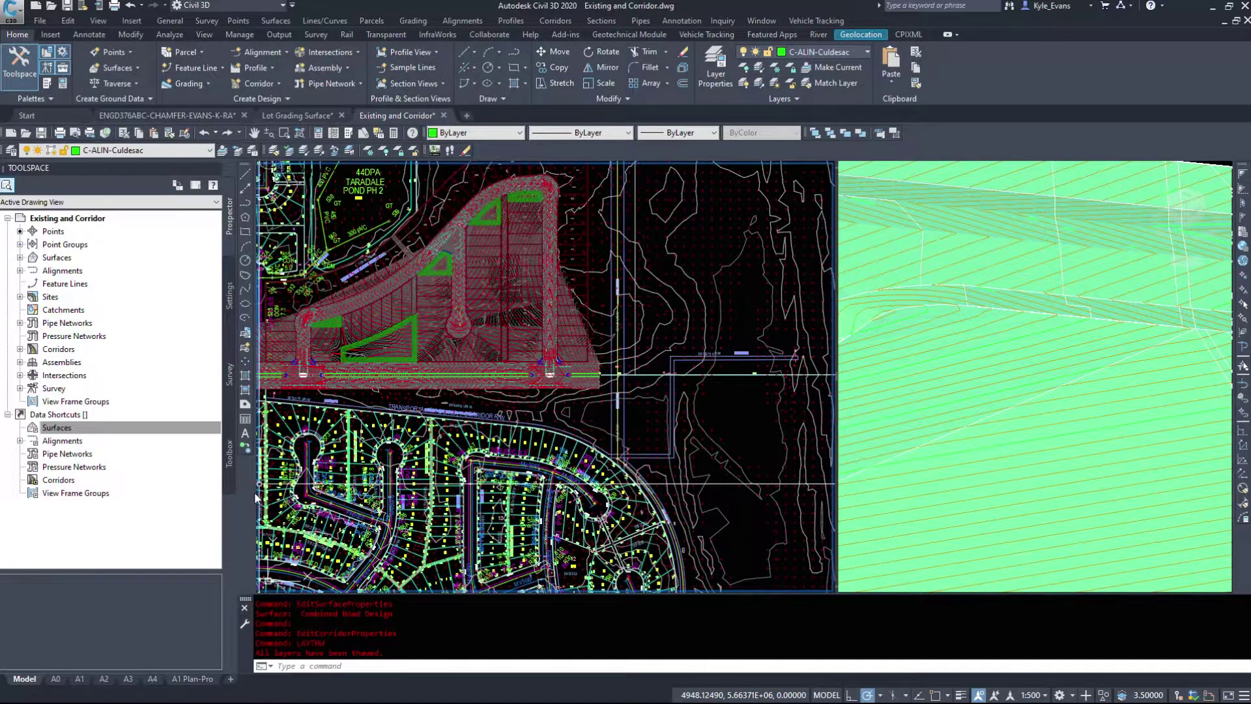
{"action": "right_click", "coordinate": [62, 414]}
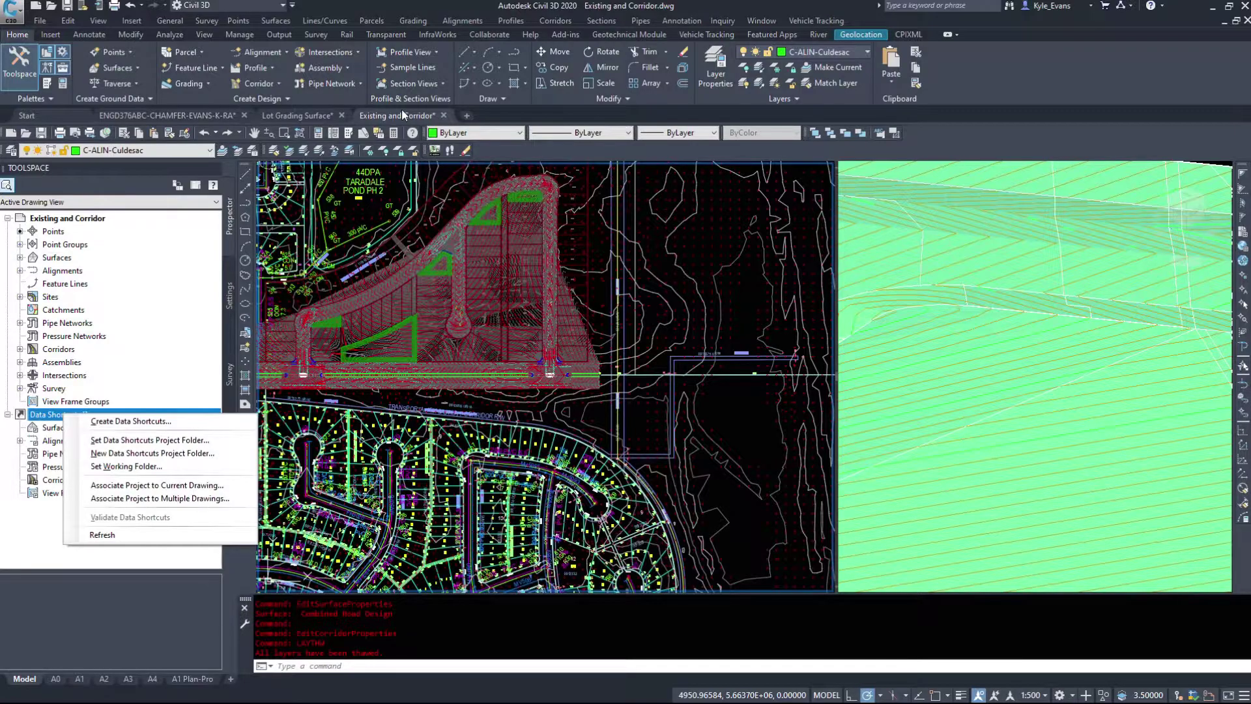
{"action": "left_click", "coordinate": [171, 420]}
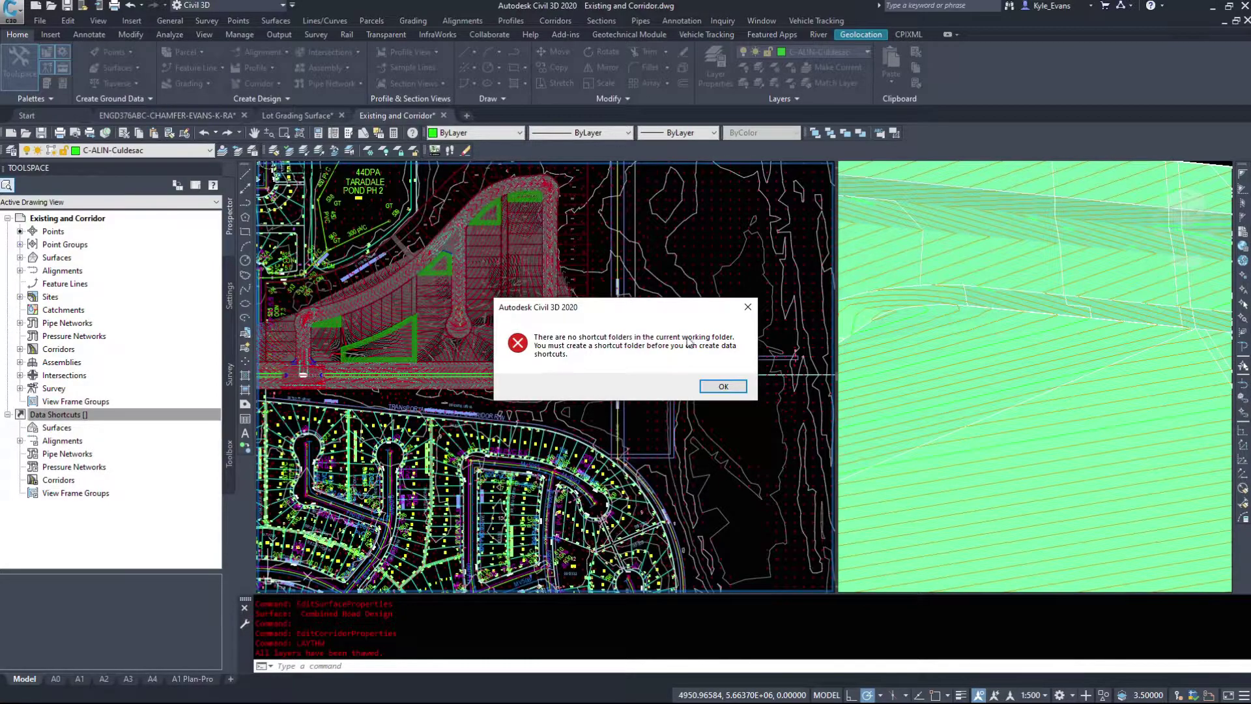
{"action": "left_click", "coordinate": [723, 386]}
Check the working folder path for a new data shortcuts project folder, and cancel without creating one.
{"action": "right_click", "coordinate": [86, 413]}
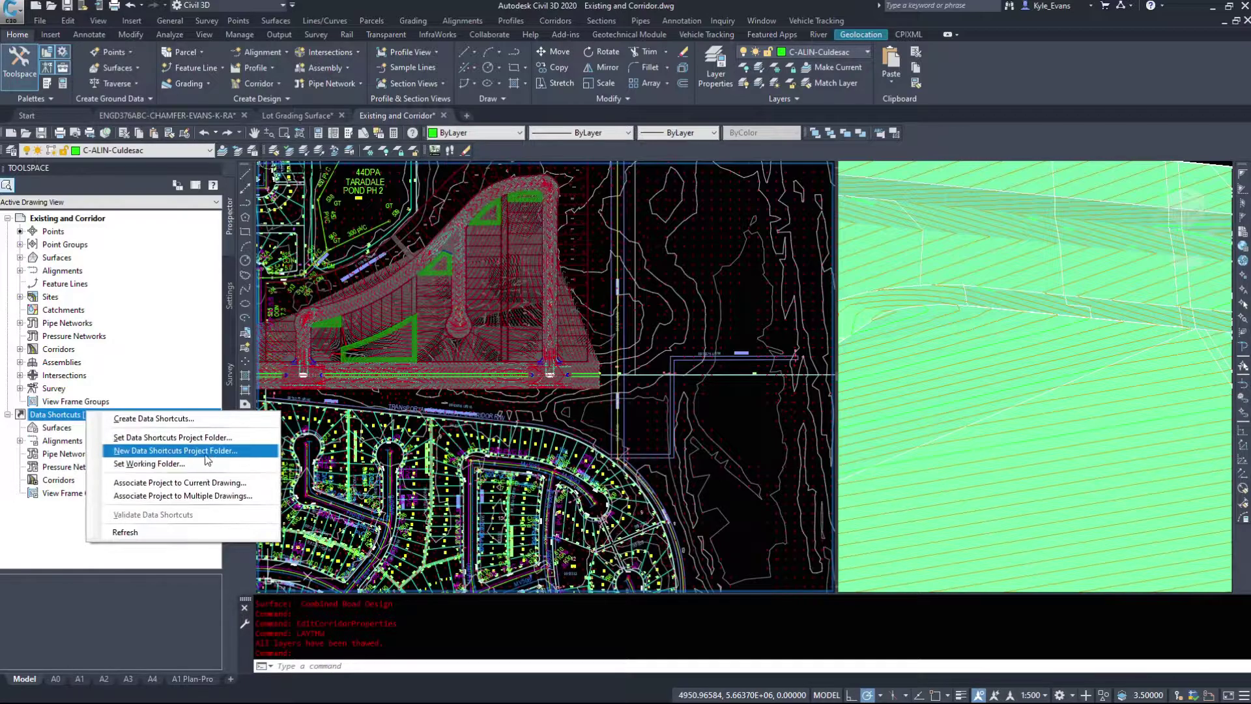
{"action": "left_click", "coordinate": [176, 451]}
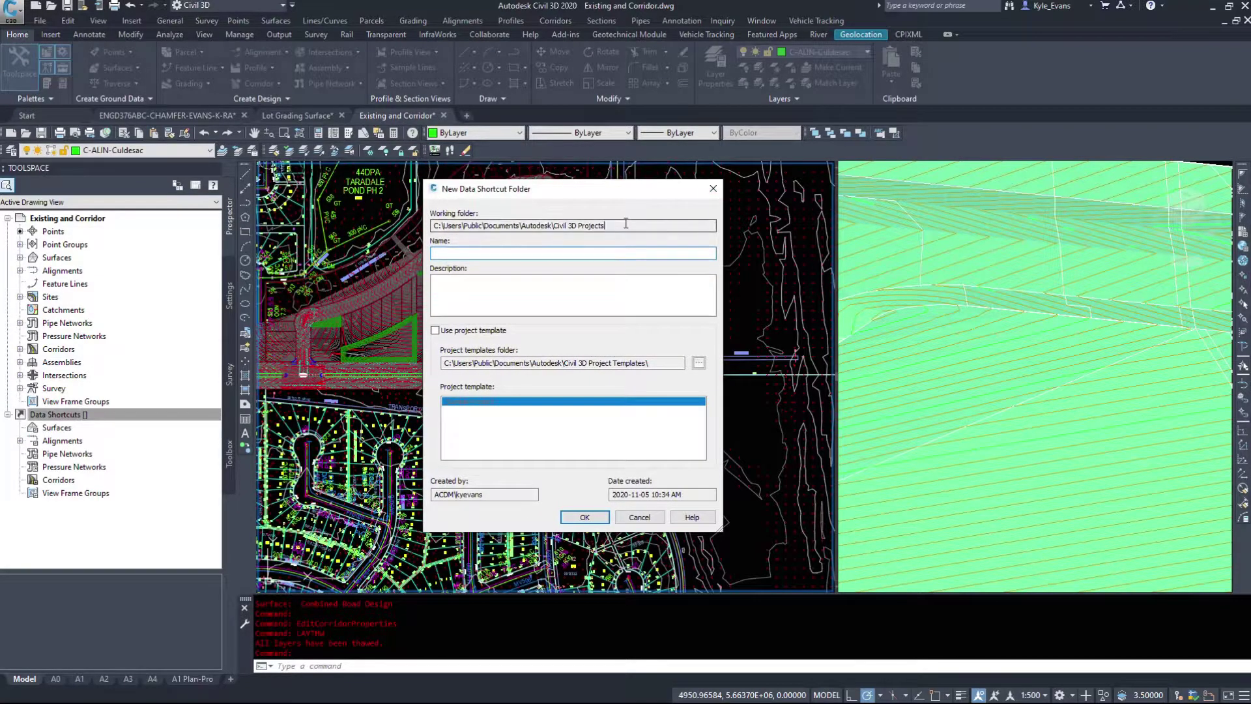
{"action": "left_click_drag", "start_coordinate": [625, 224], "coordinate": [370, 236]}
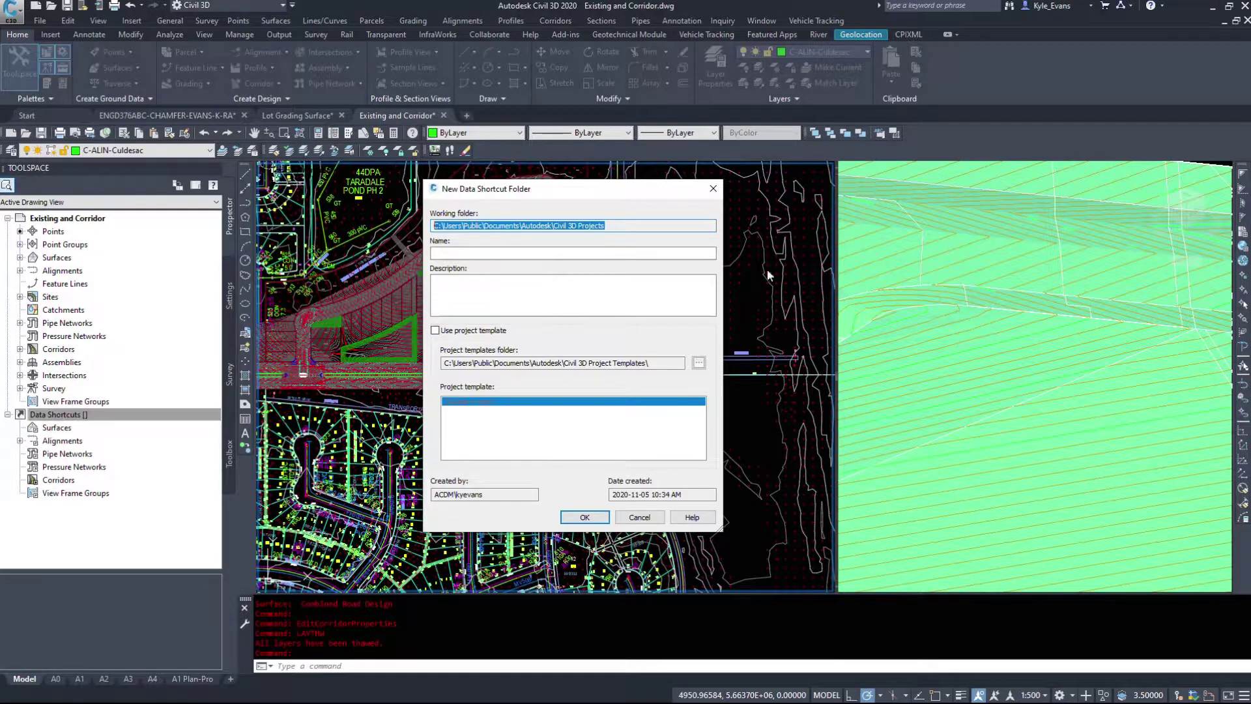
{"action": "left_click", "coordinate": [639, 518]}
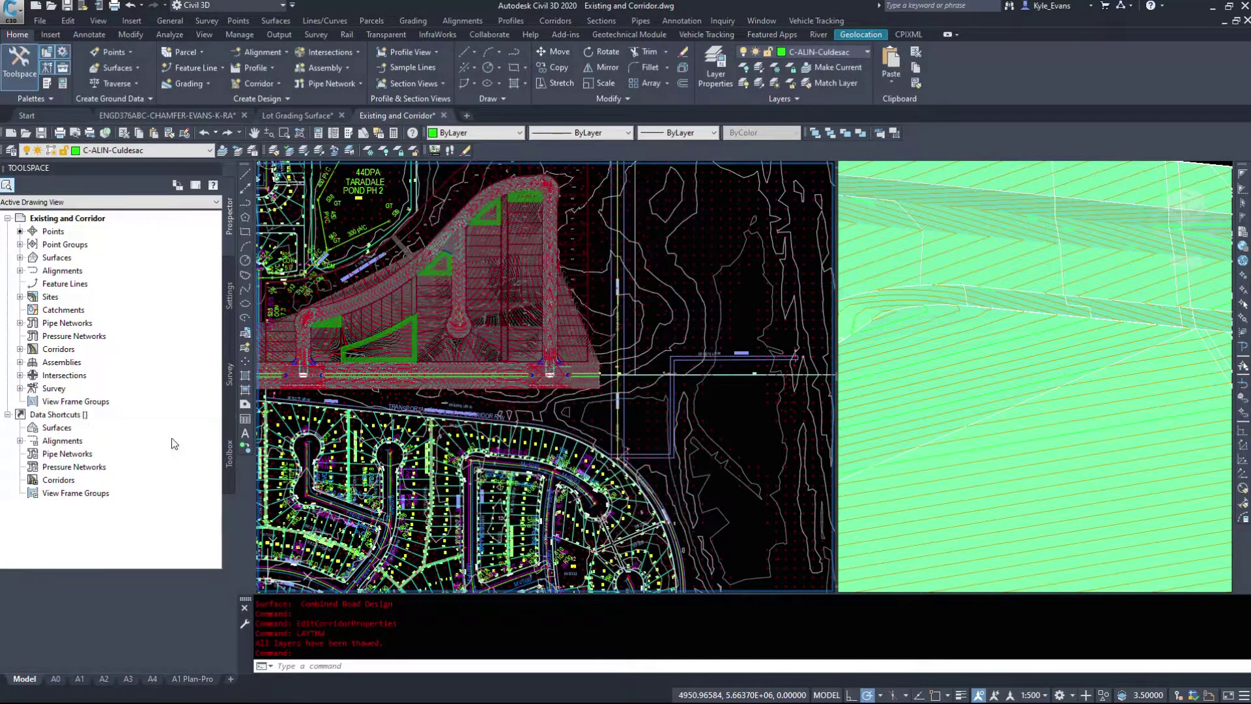
Set the data shortcuts working folder to ENGD 376 - Civil Drafting II\Civil 2 Drawings on the H: drive.
{"action": "right_click", "coordinate": [56, 414]}
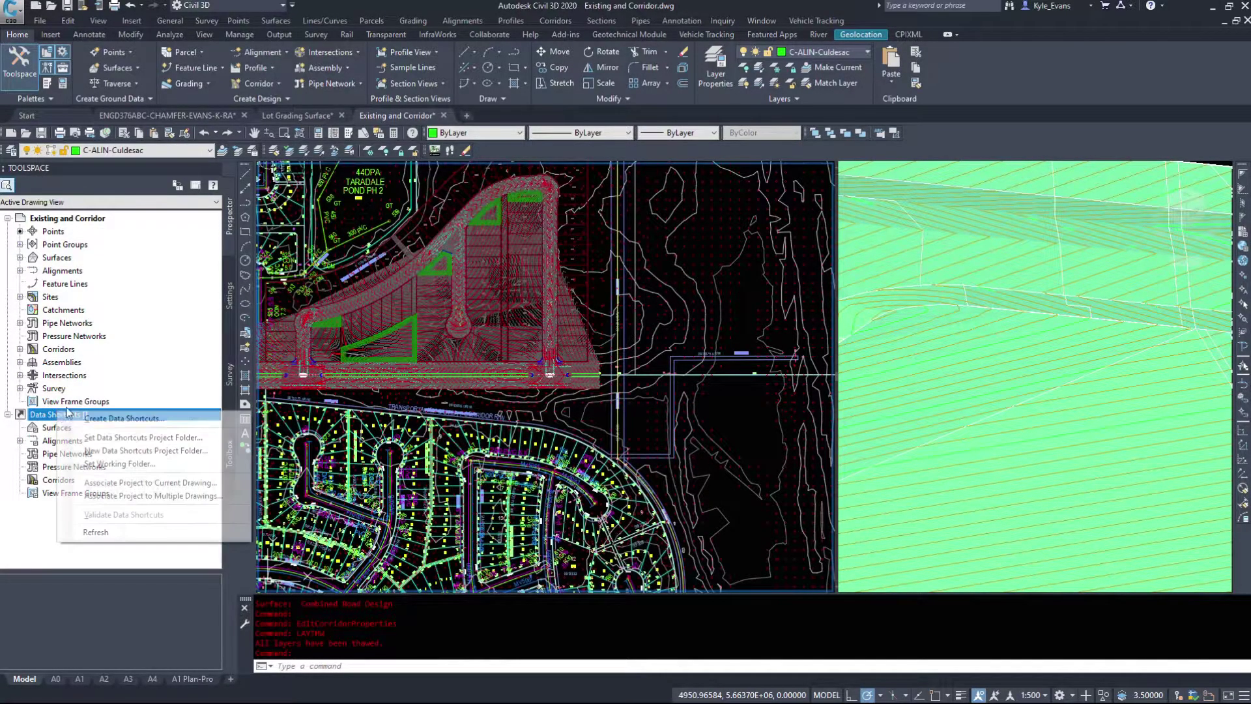
{"action": "left_click", "coordinate": [130, 464]}
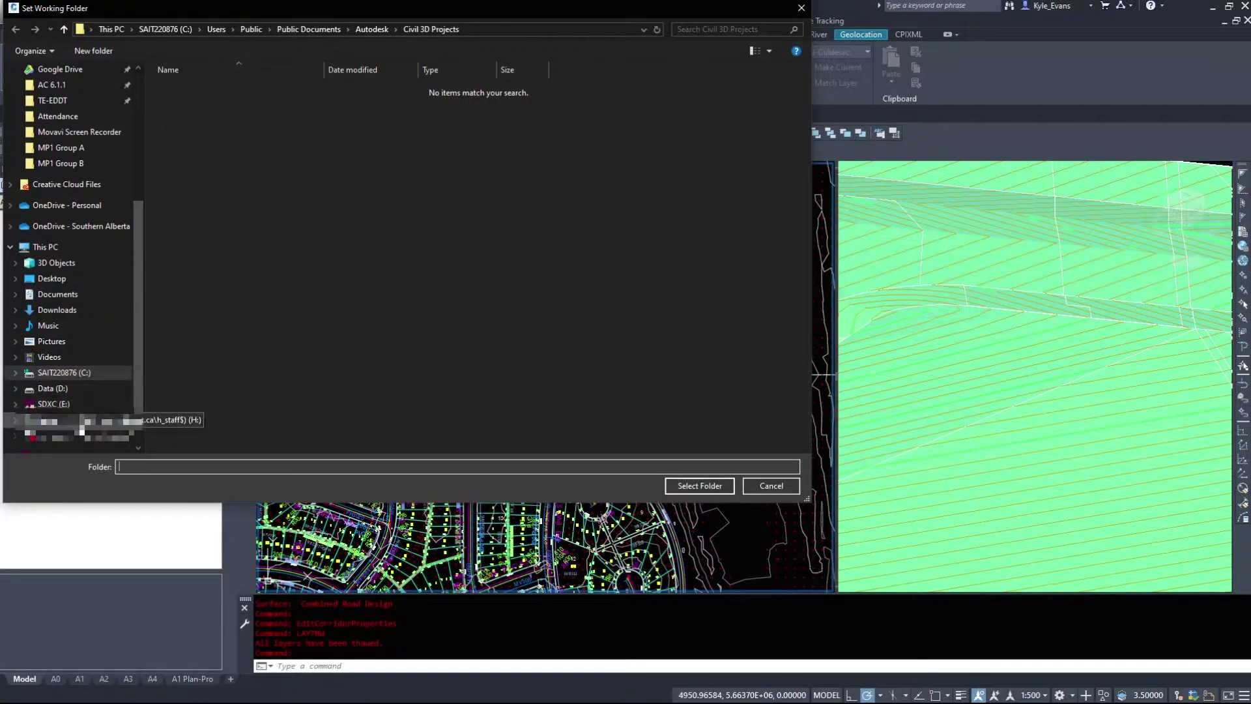
{"action": "left_click", "coordinate": [72, 421]}
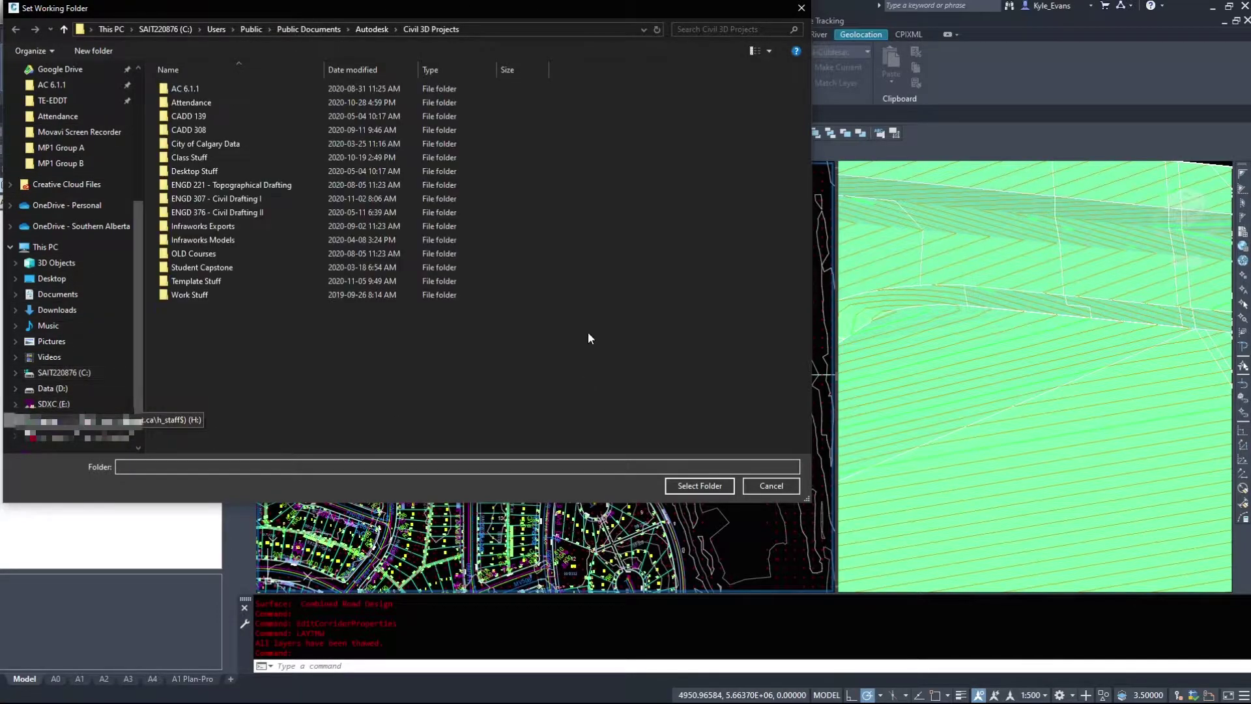
{"action": "double_click", "coordinate": [215, 209]}
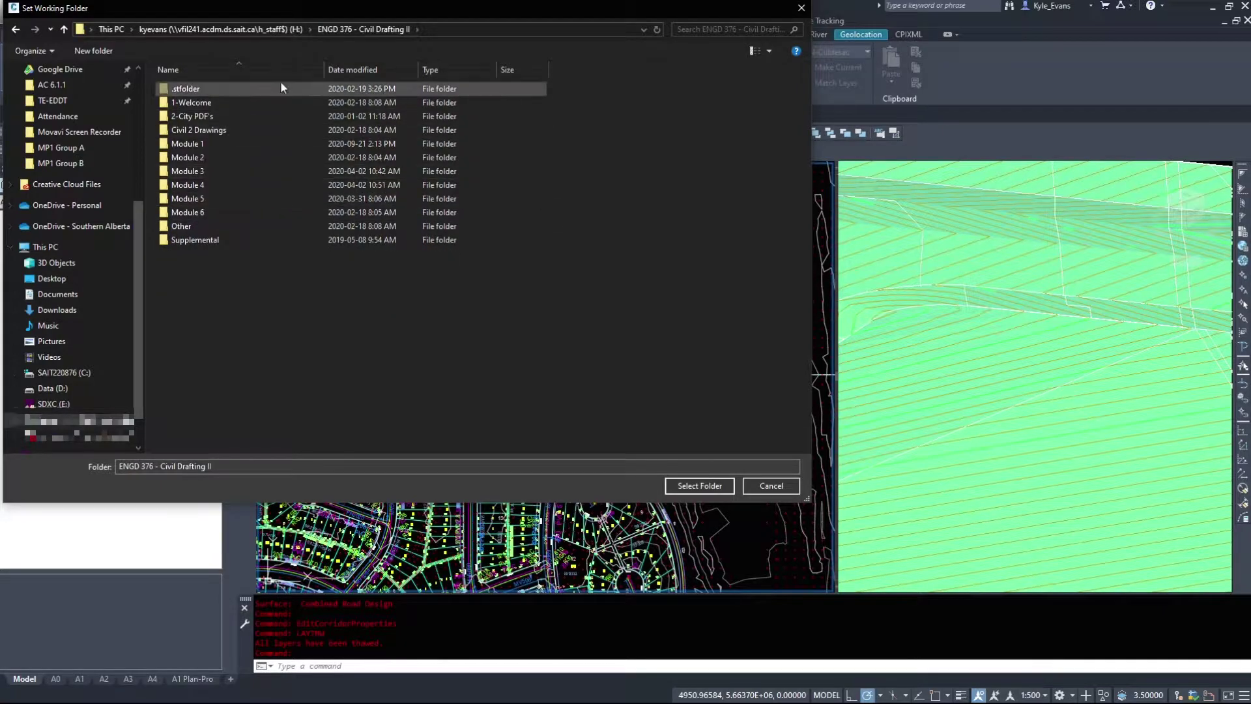
{"action": "double_click", "coordinate": [264, 129]}
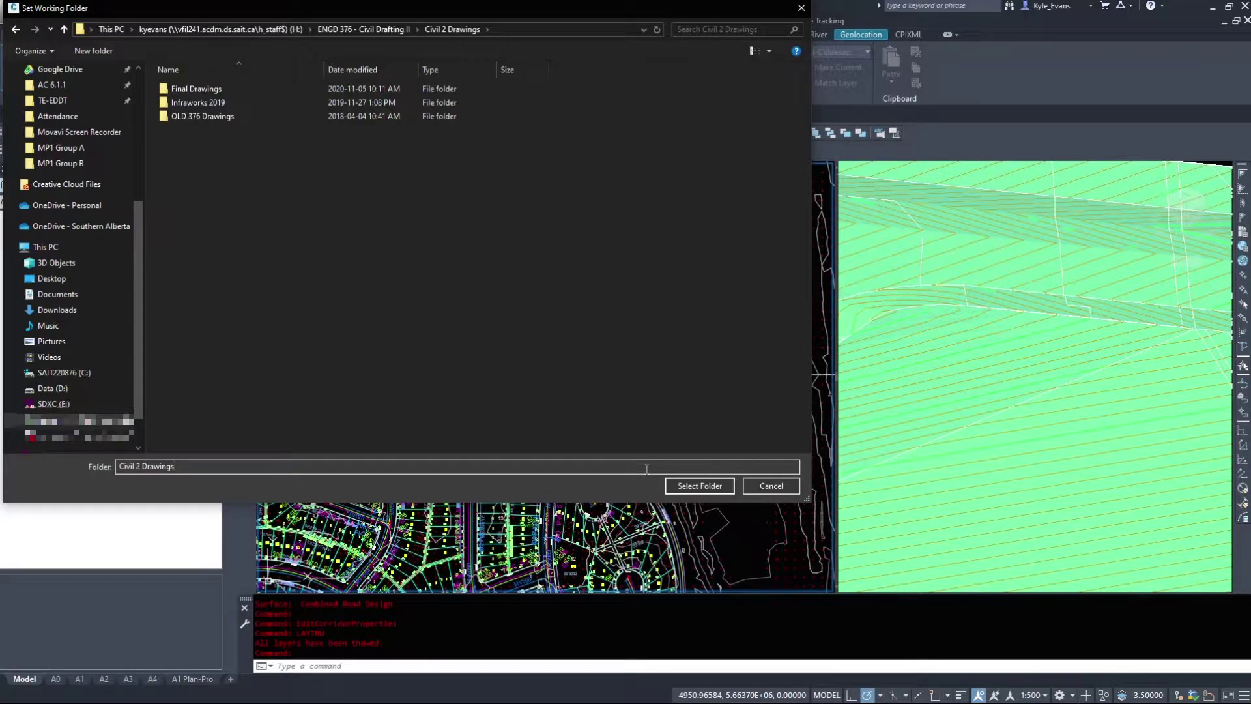
{"action": "left_click", "coordinate": [697, 486]}
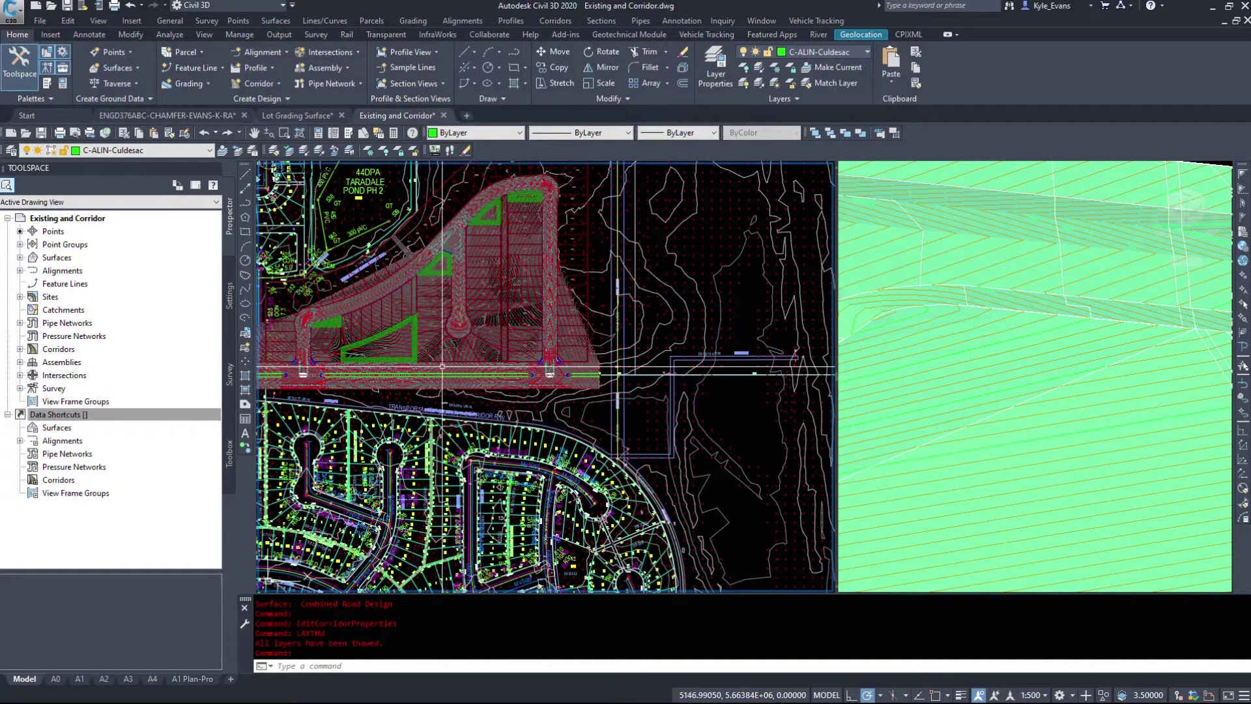
Check the working folder path and create a new data shortcuts project folder named Shortcuts without a description or project template.
{"action": "right_click", "coordinate": [86, 416]}
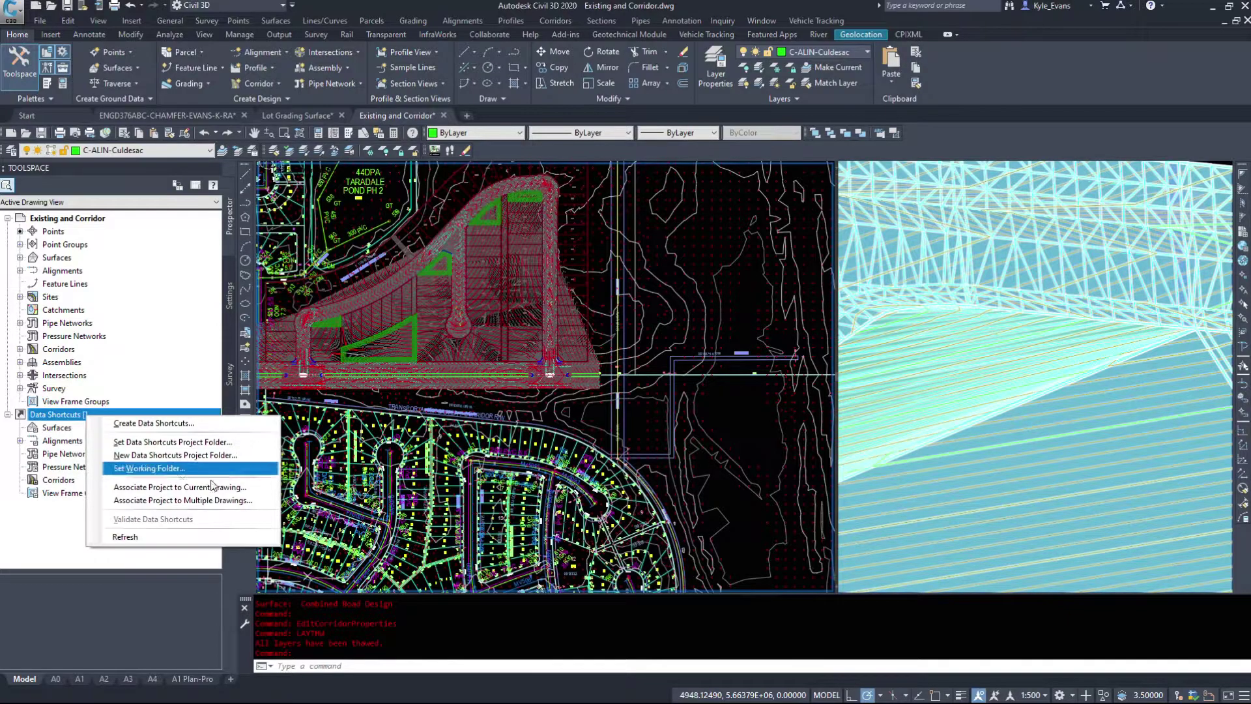
{"action": "left_click", "coordinate": [187, 456]}
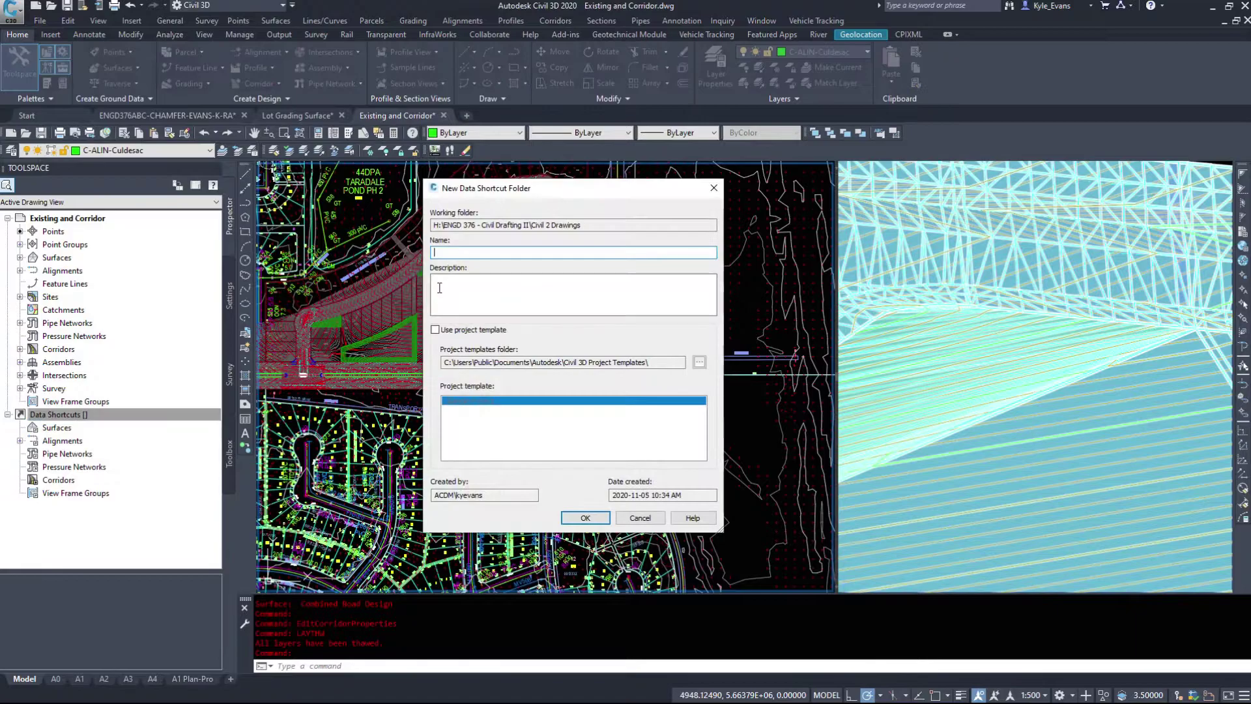
{"action": "left_click_drag", "start_coordinate": [433, 225], "coordinate": [583, 225]}
{"action": "right_click", "coordinate": [550, 225]}
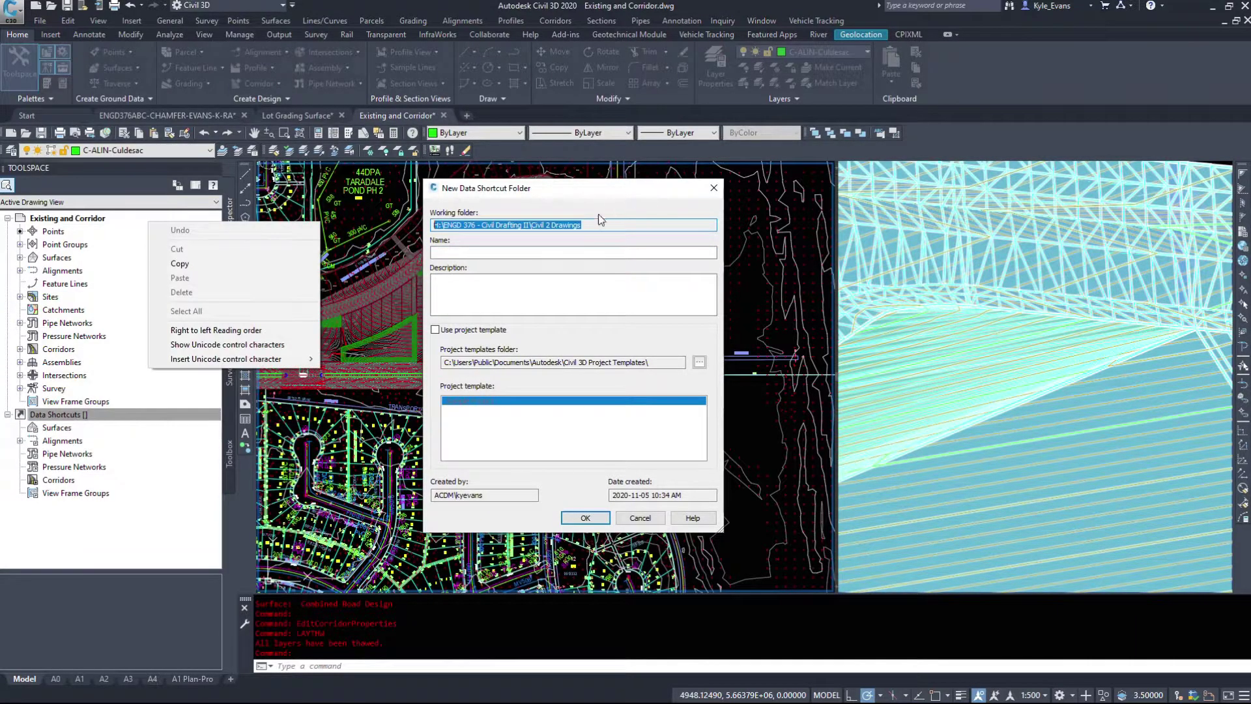
{"action": "left_click", "coordinate": [595, 225]}
{"action": "left_click_drag", "start_coordinate": [444, 225], "coordinate": [602, 217]}
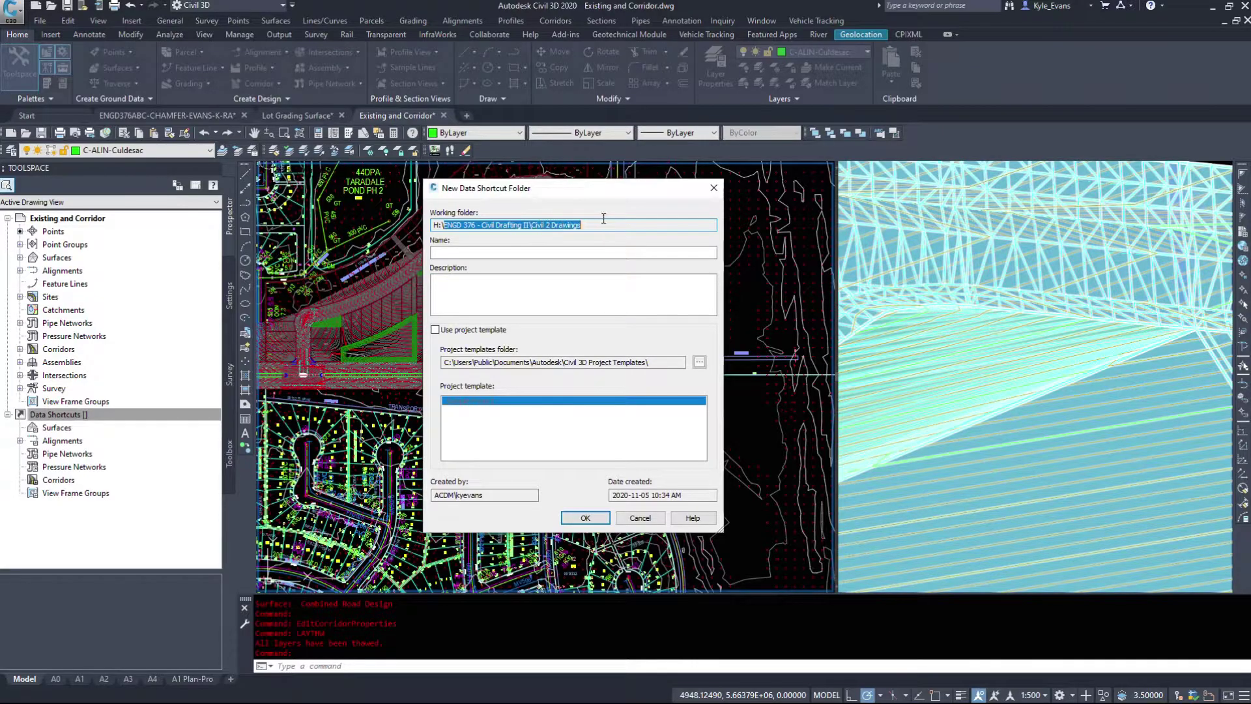
{"action": "left_click", "coordinate": [602, 219]}
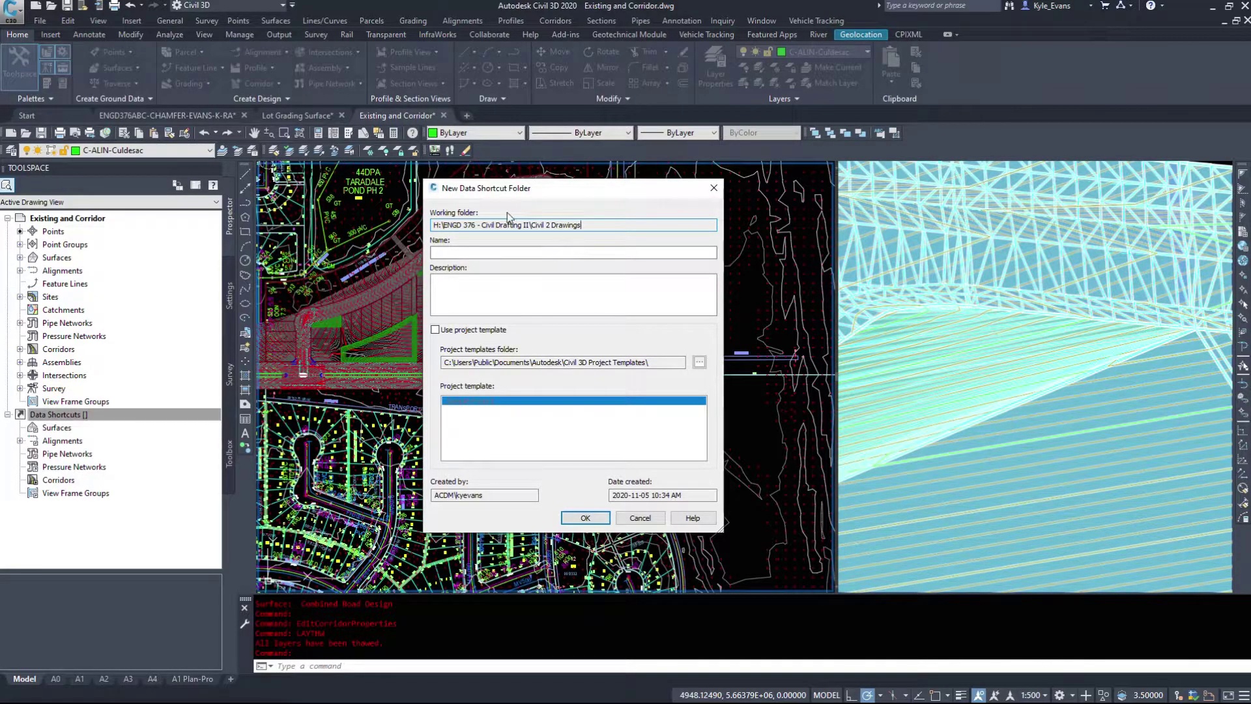
{"action": "left_click", "coordinate": [557, 248]}
{"action": "type", "text": "Shortcuts"}
{"action": "left_click", "coordinate": [596, 287]}
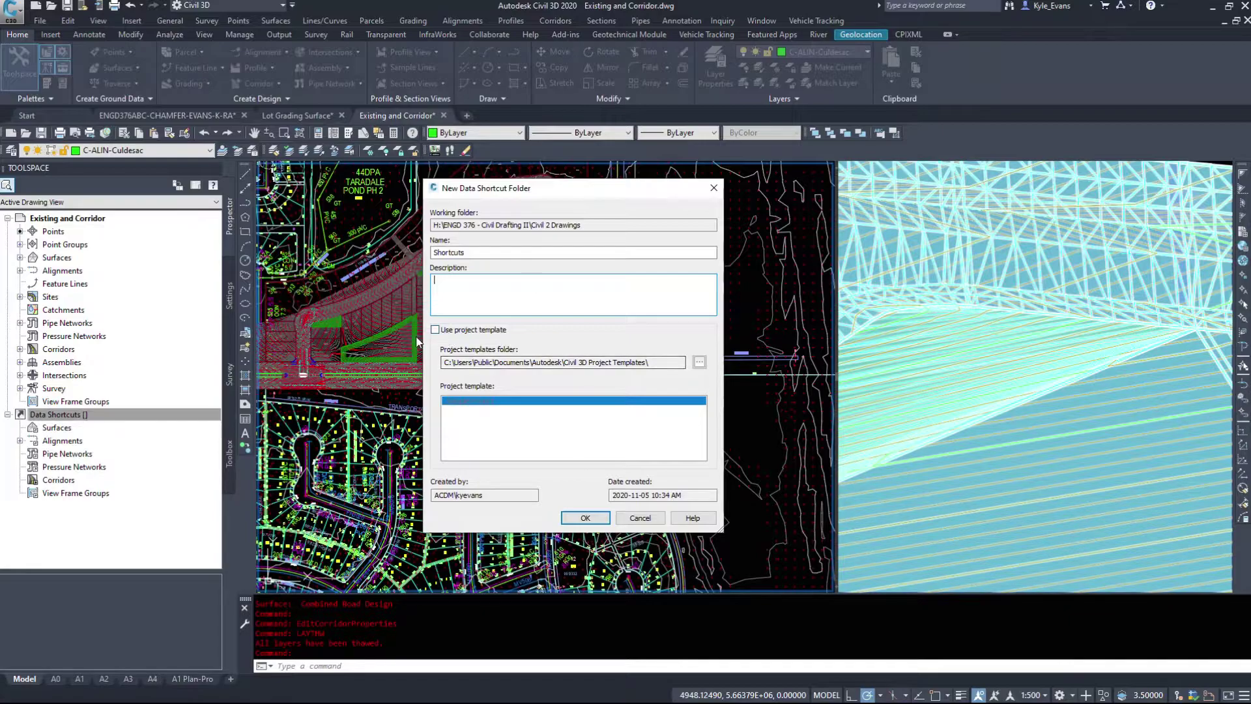
{"action": "left_click", "coordinate": [498, 253]}
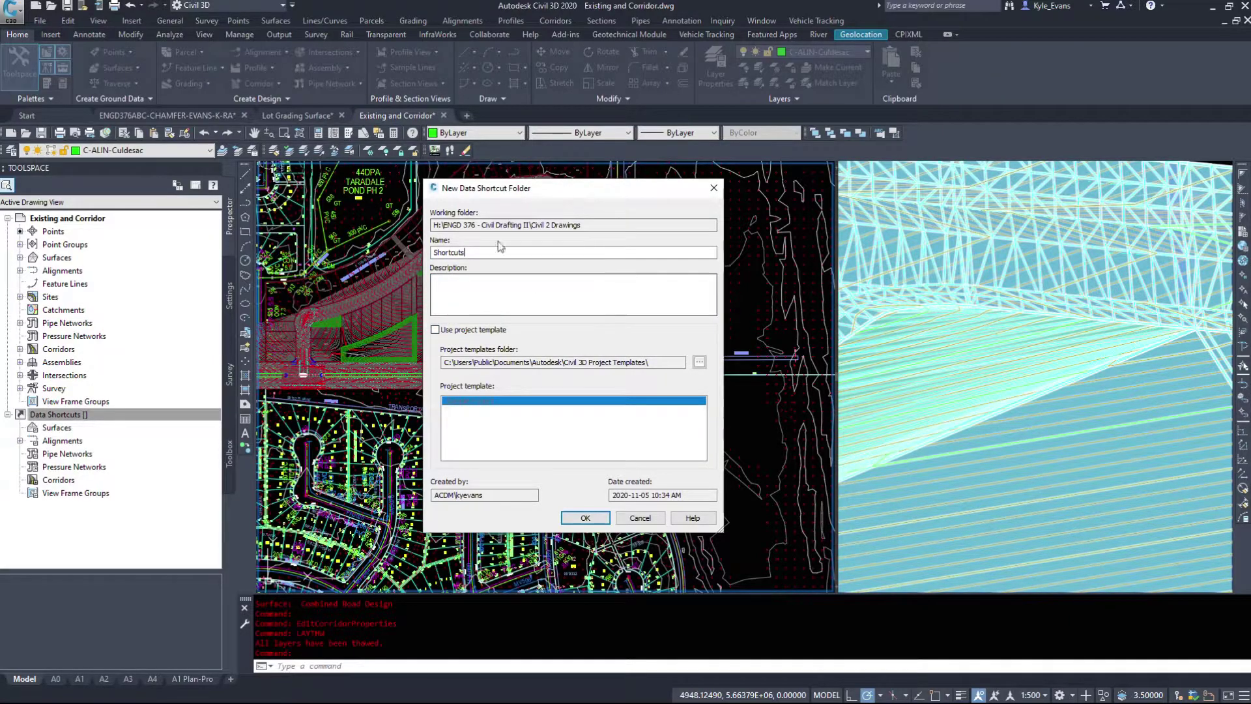
{"action": "left_click", "coordinate": [584, 518]}
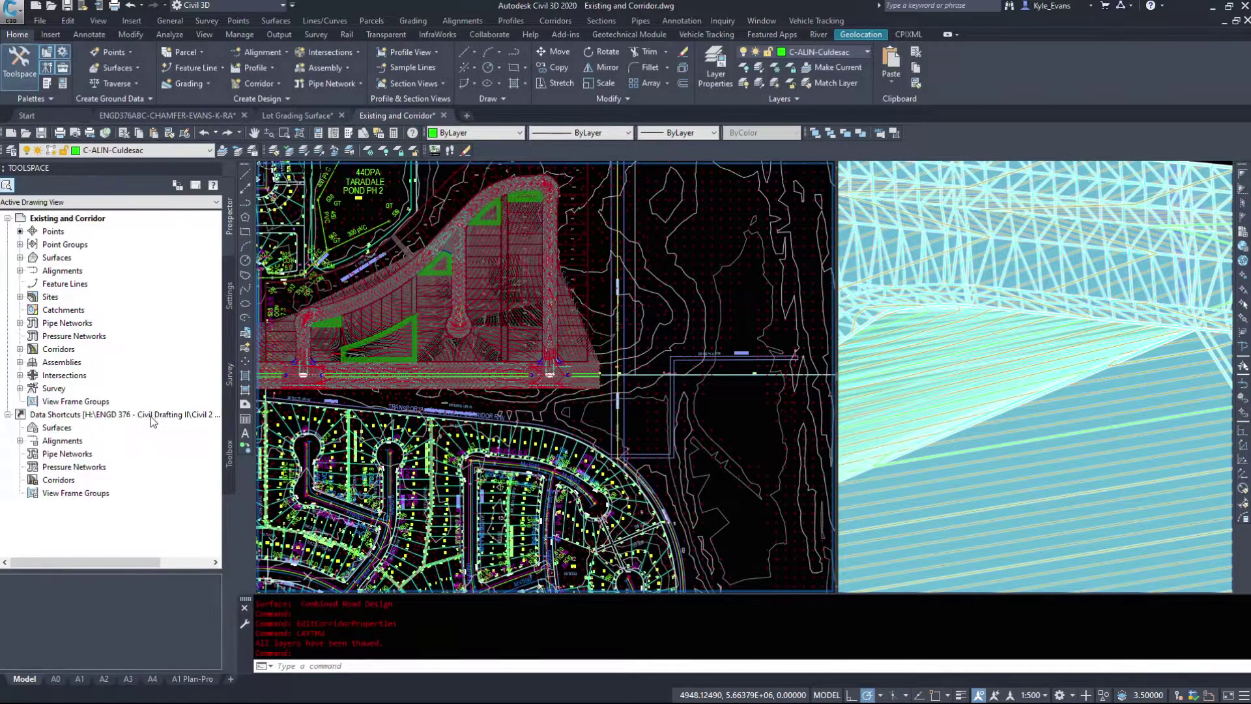
Widen Toolspace to read the full project path, and switch to File Explorer to open Civil 2 Drawings\Shortcuts\_Shortcuts.
{"action": "left_click_drag", "start_coordinate": [234, 412], "coordinate": [413, 412]}
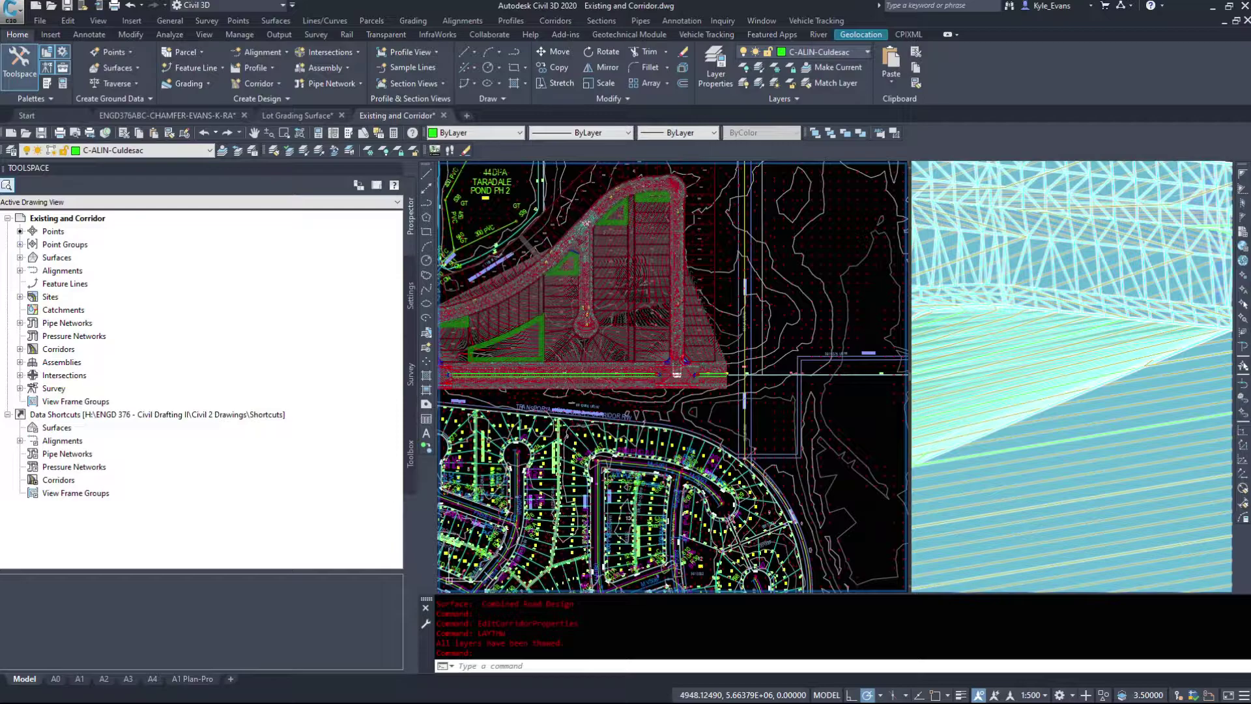
{"action": "key", "text": "alt+Tab"}
{"action": "left_click_drag", "start_coordinate": [921, 181], "coordinate": [749, 174]}
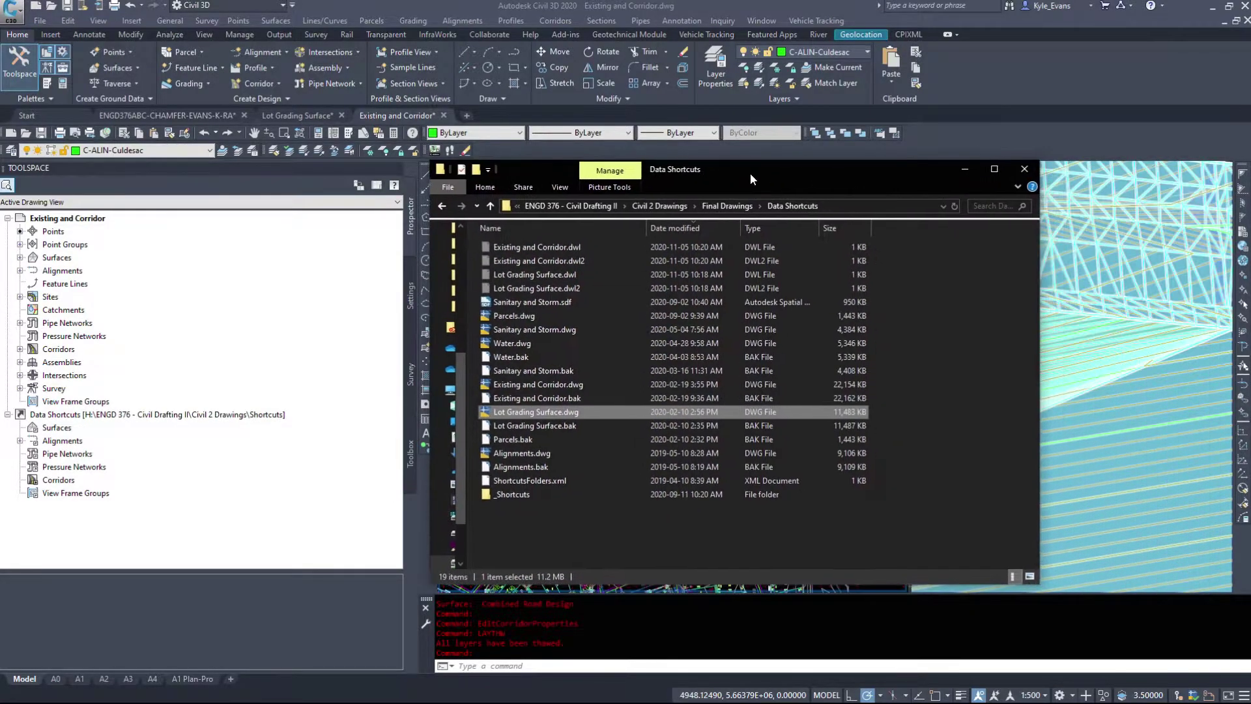
{"action": "left_click", "coordinate": [727, 206]}
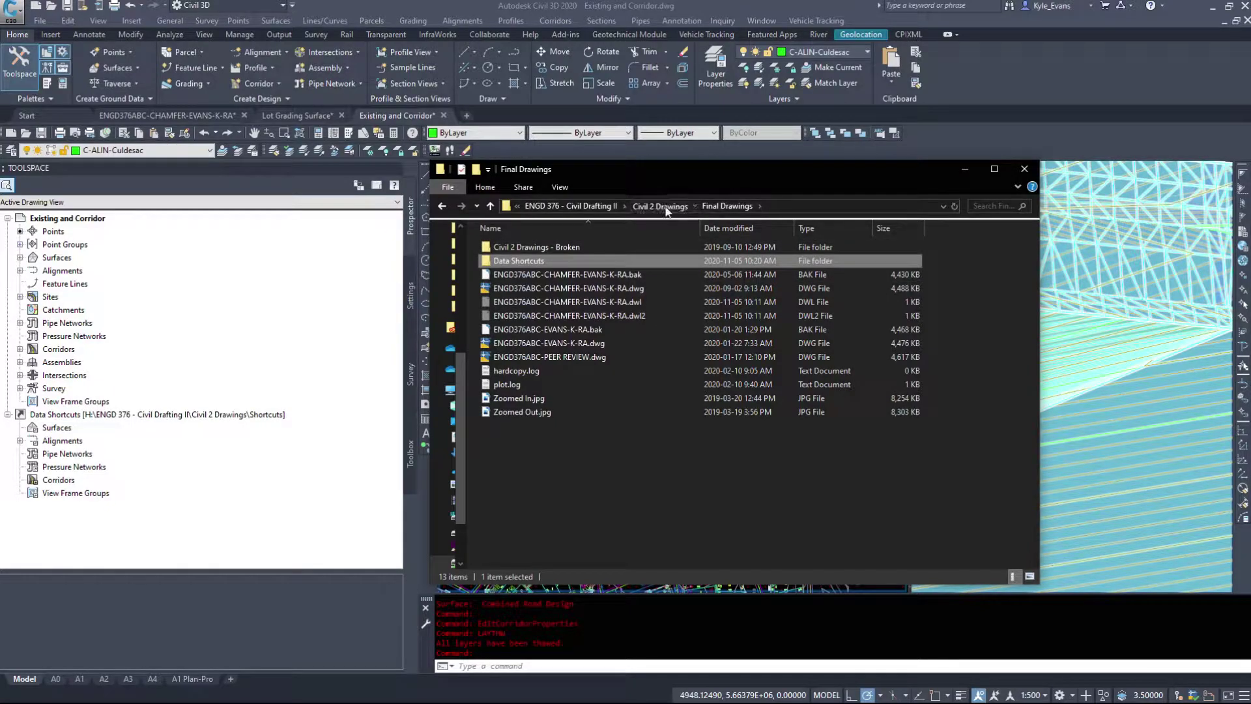
{"action": "left_click", "coordinate": [665, 207]}
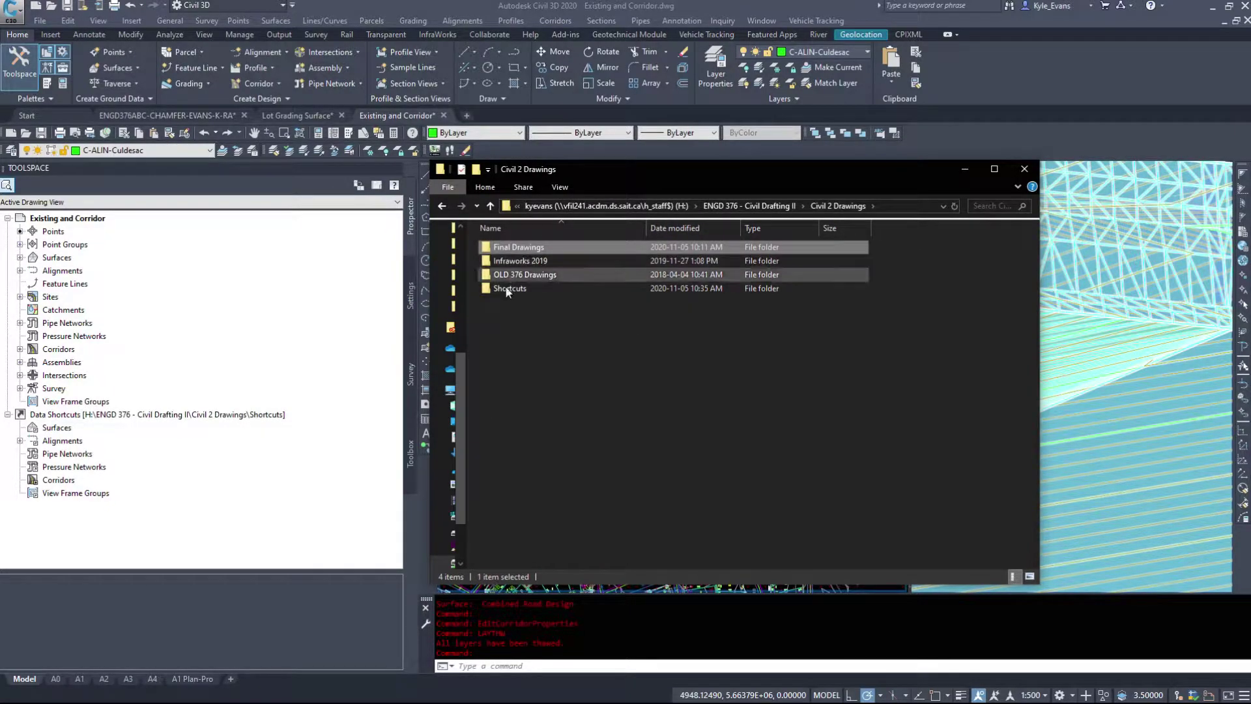
{"action": "left_click", "coordinate": [526, 286]}
{"action": "double_click", "coordinate": [527, 287]}
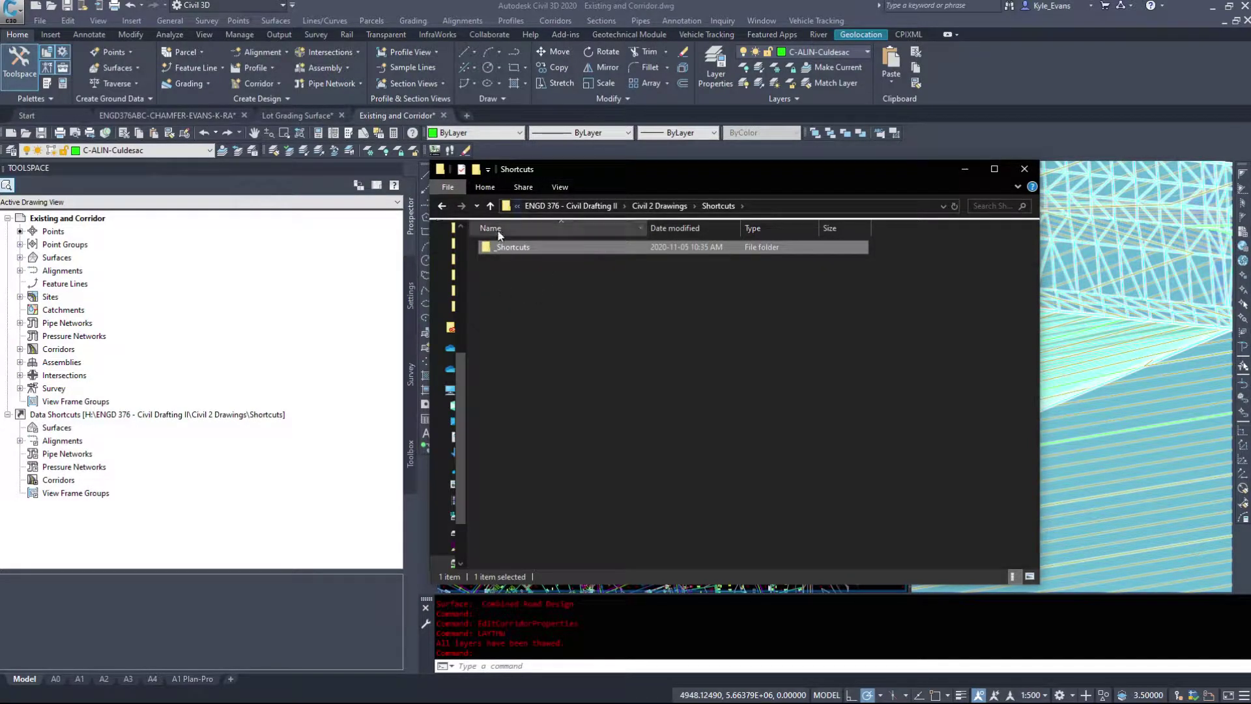
{"action": "double_click", "coordinate": [503, 246]}
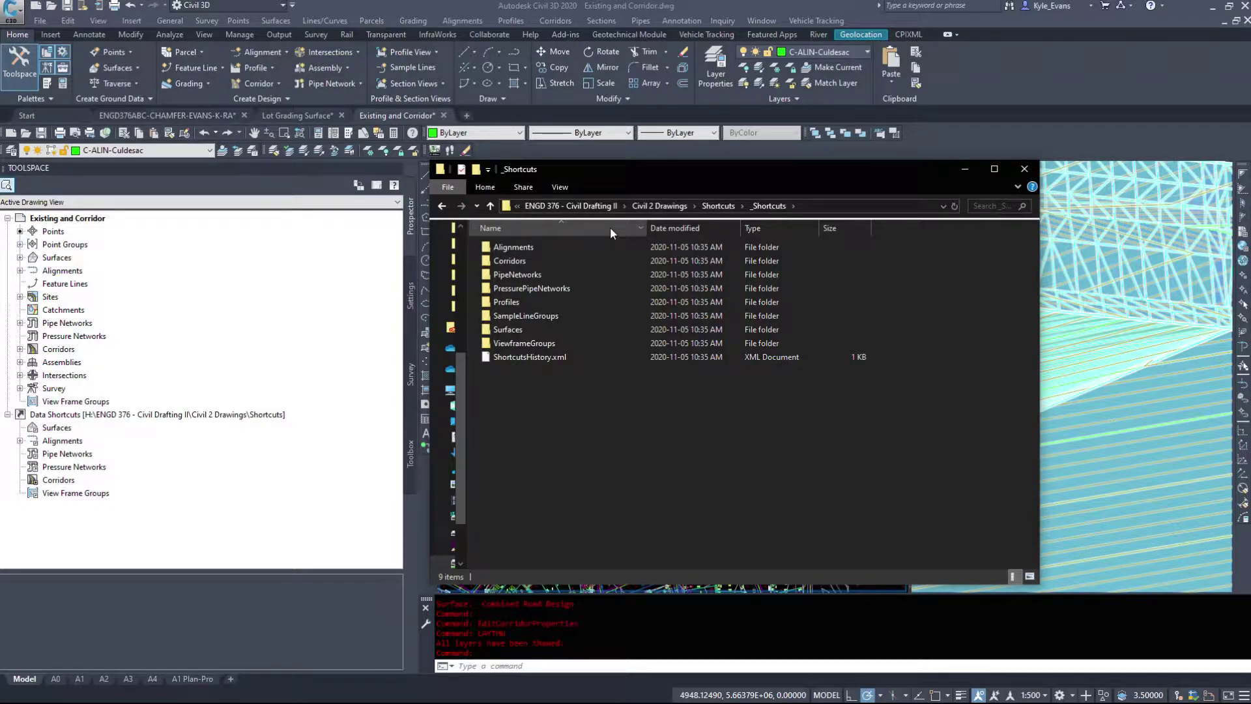
Check the contents of the Alignments and Surfaces subfolders in _Shortcuts, and return to Civil 3D.
{"action": "double_click", "coordinate": [495, 247]}
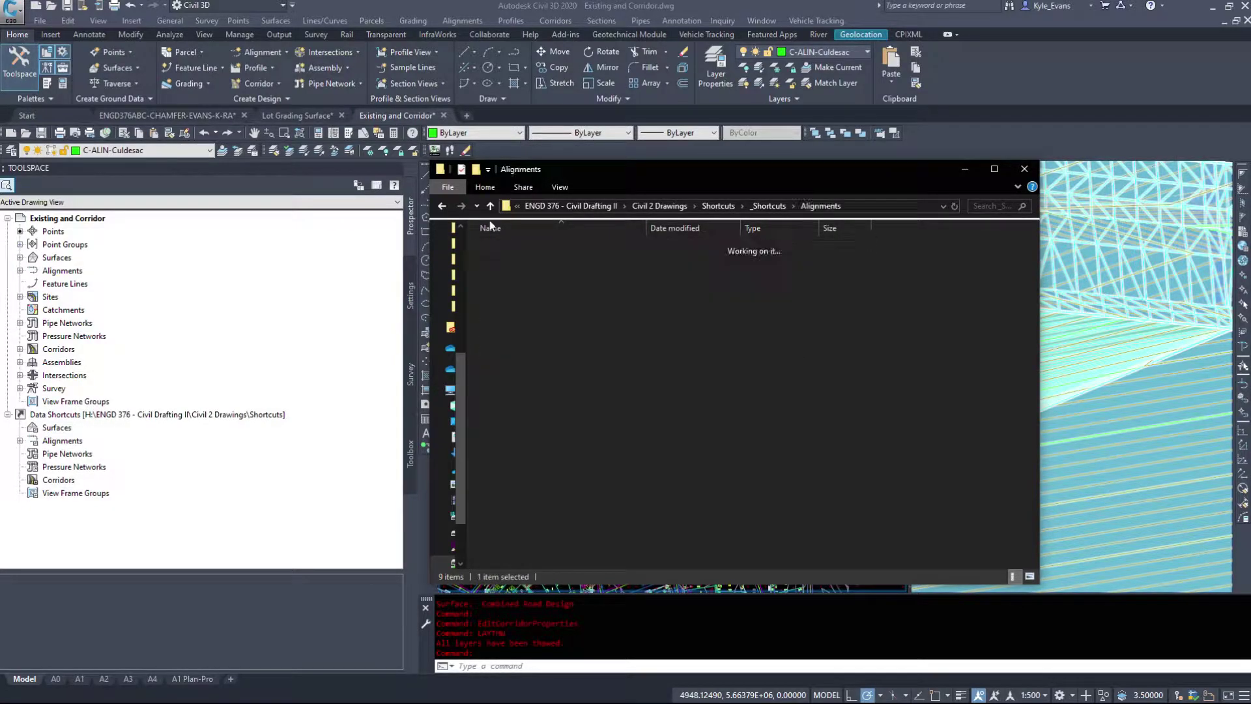
{"action": "left_click", "coordinate": [442, 206]}
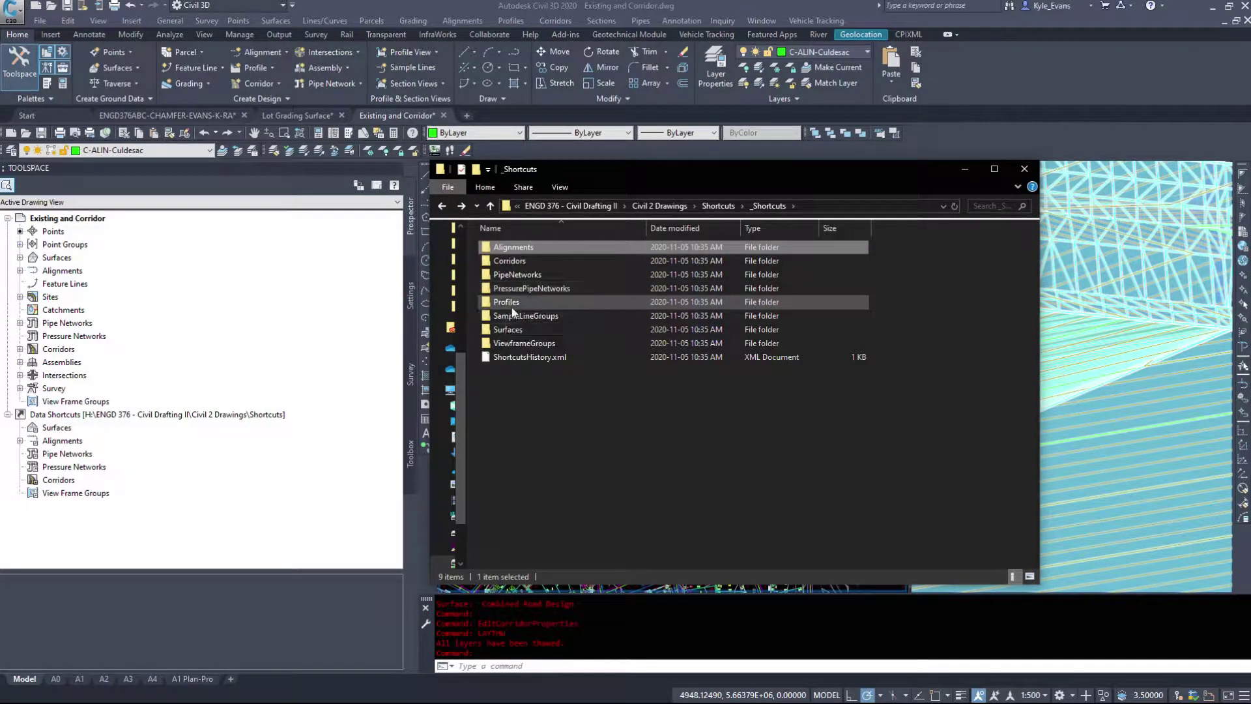
{"action": "double_click", "coordinate": [518, 331]}
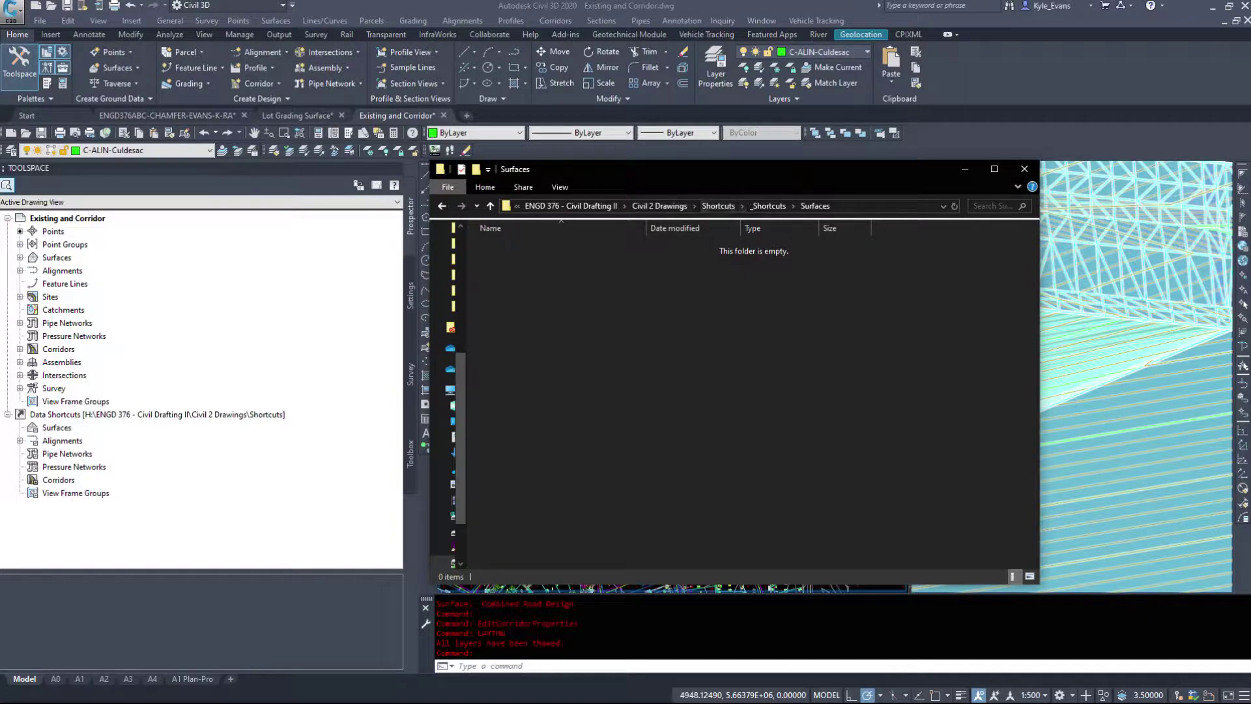
{"action": "left_click", "coordinate": [965, 169]}
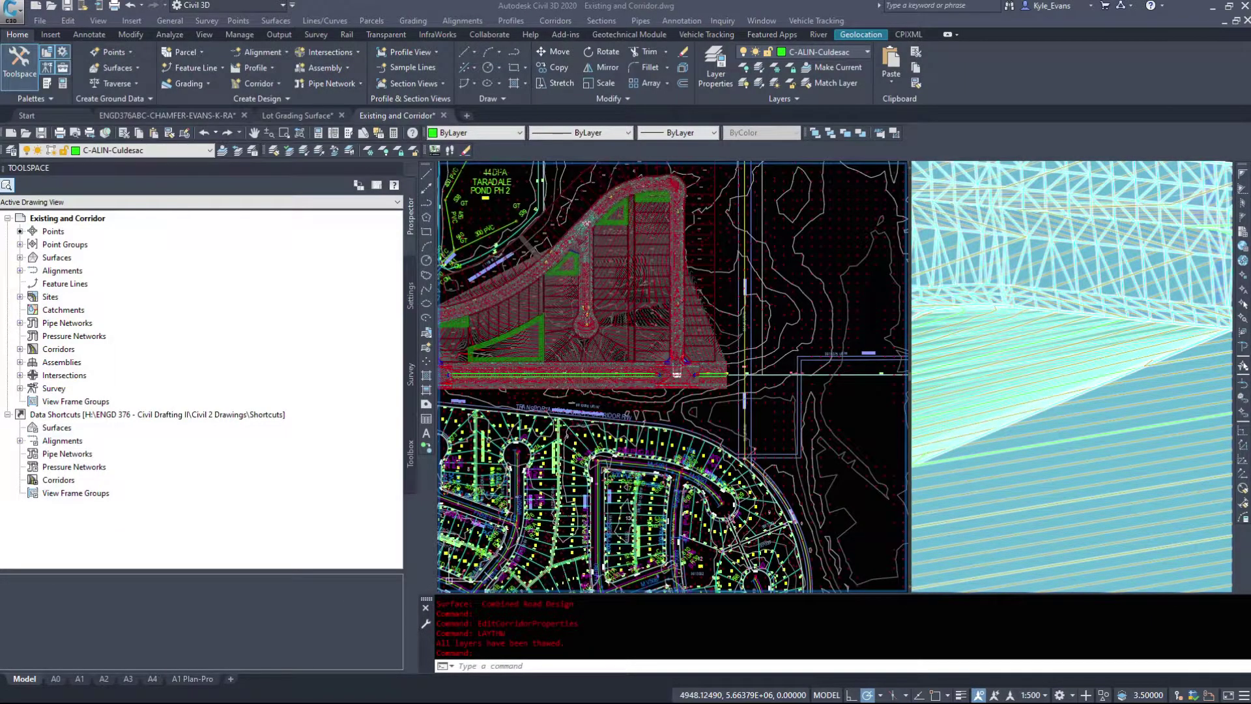
Associate the Shortcuts project with the current Existing and Corridor drawing.
{"action": "middle_click_drag", "start_coordinate": [872, 397], "coordinate": [894, 374]}
{"action": "left_click", "coordinate": [73, 416]}
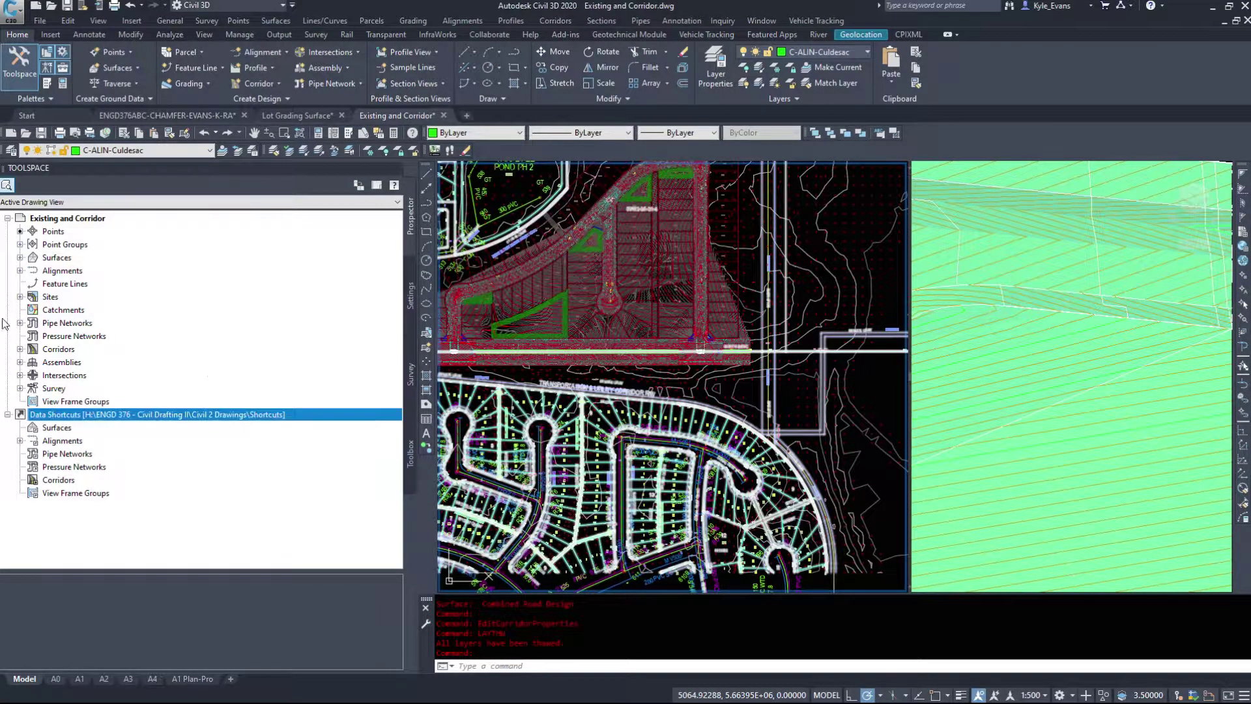
{"action": "right_click", "coordinate": [173, 422]}
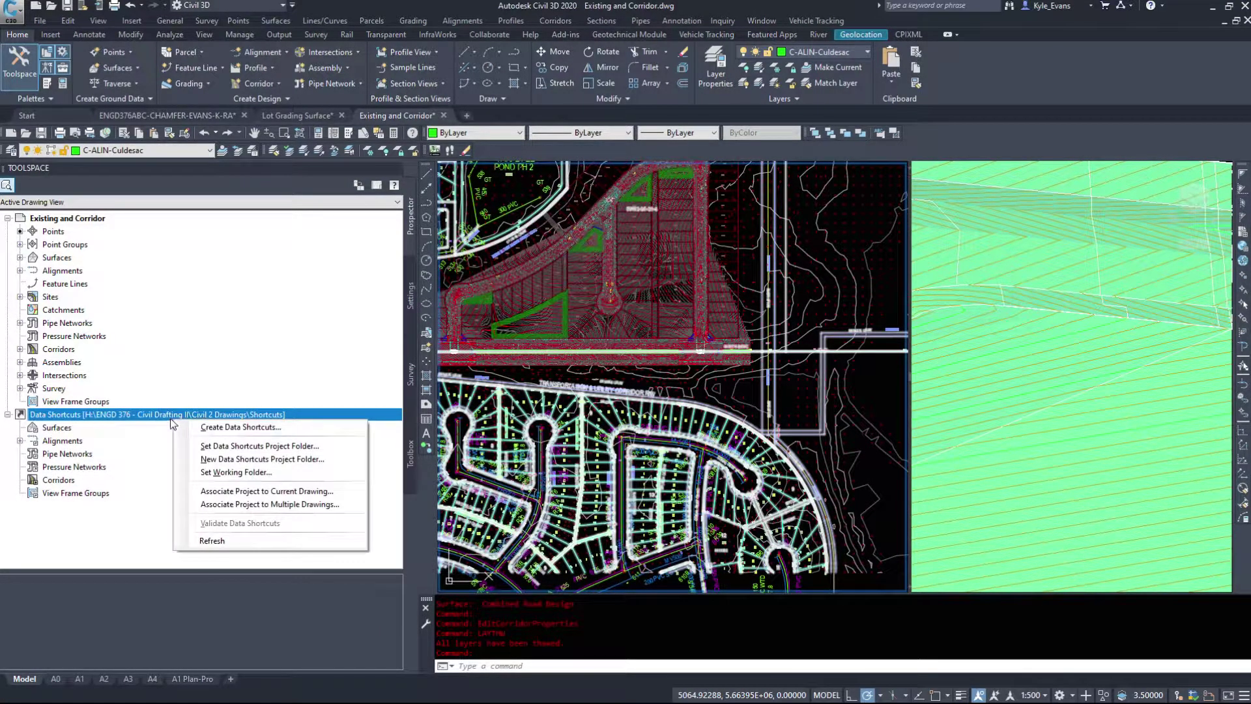
{"action": "left_click", "coordinate": [264, 494]}
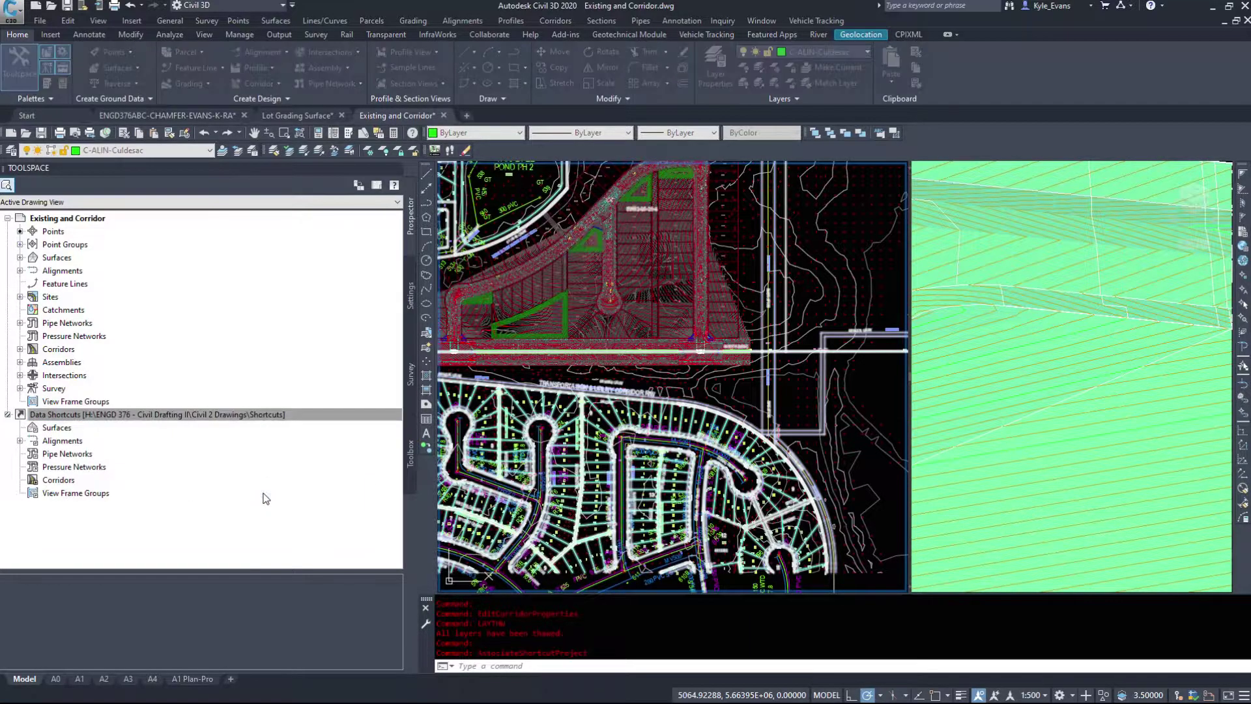
{"action": "left_click", "coordinate": [579, 280]}
{"action": "left_click", "coordinate": [578, 290]}
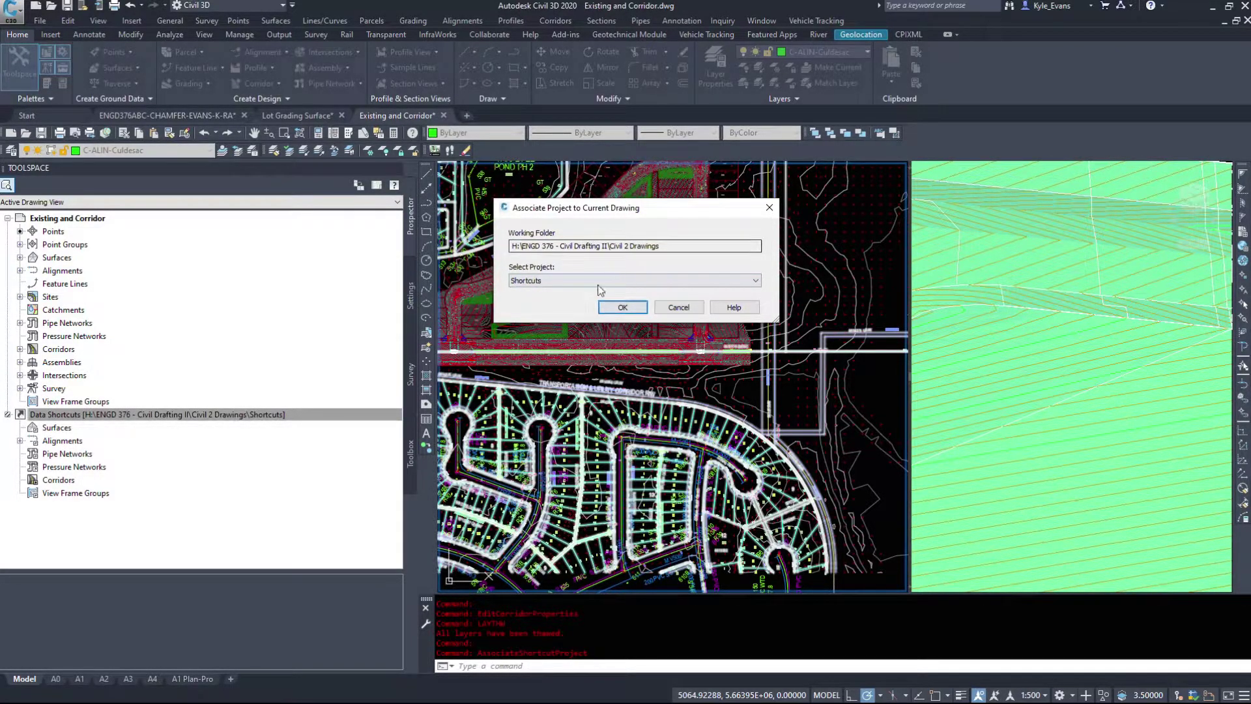
{"action": "left_click", "coordinate": [617, 307]}
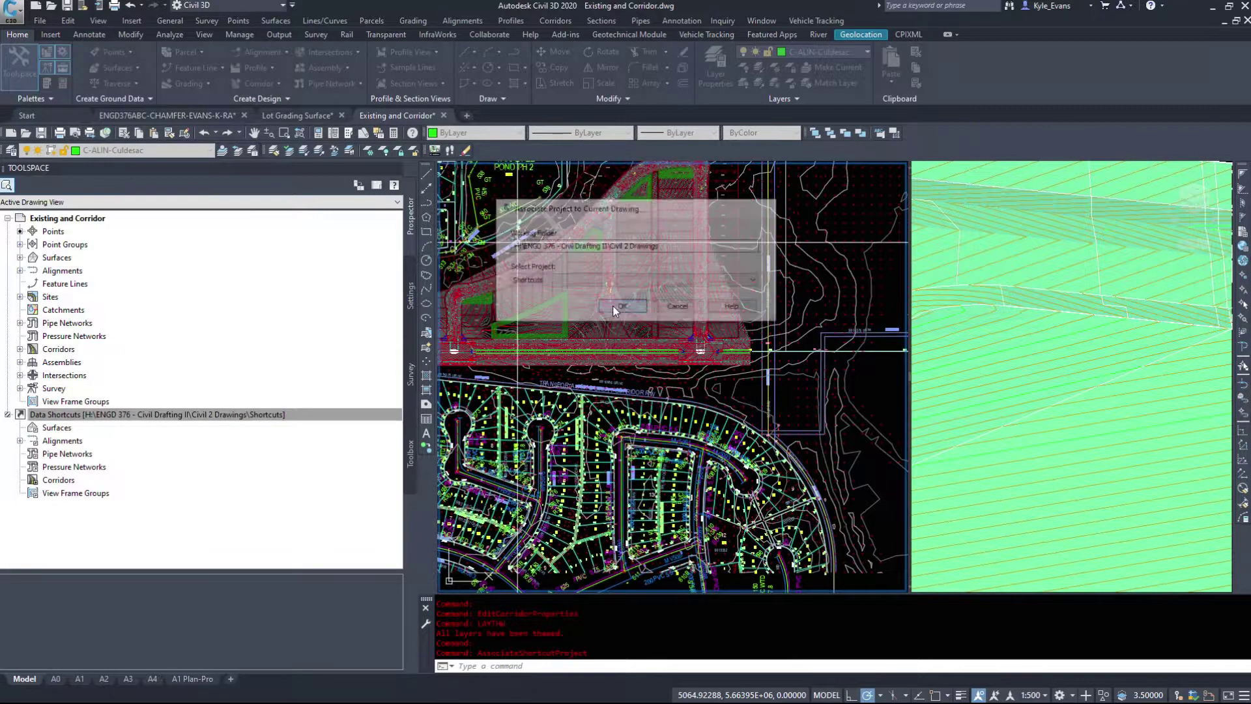
{"action": "left_click", "coordinate": [210, 414]}
{"action": "right_click", "coordinate": [156, 414]}
{"action": "left_click", "coordinate": [195, 420]}
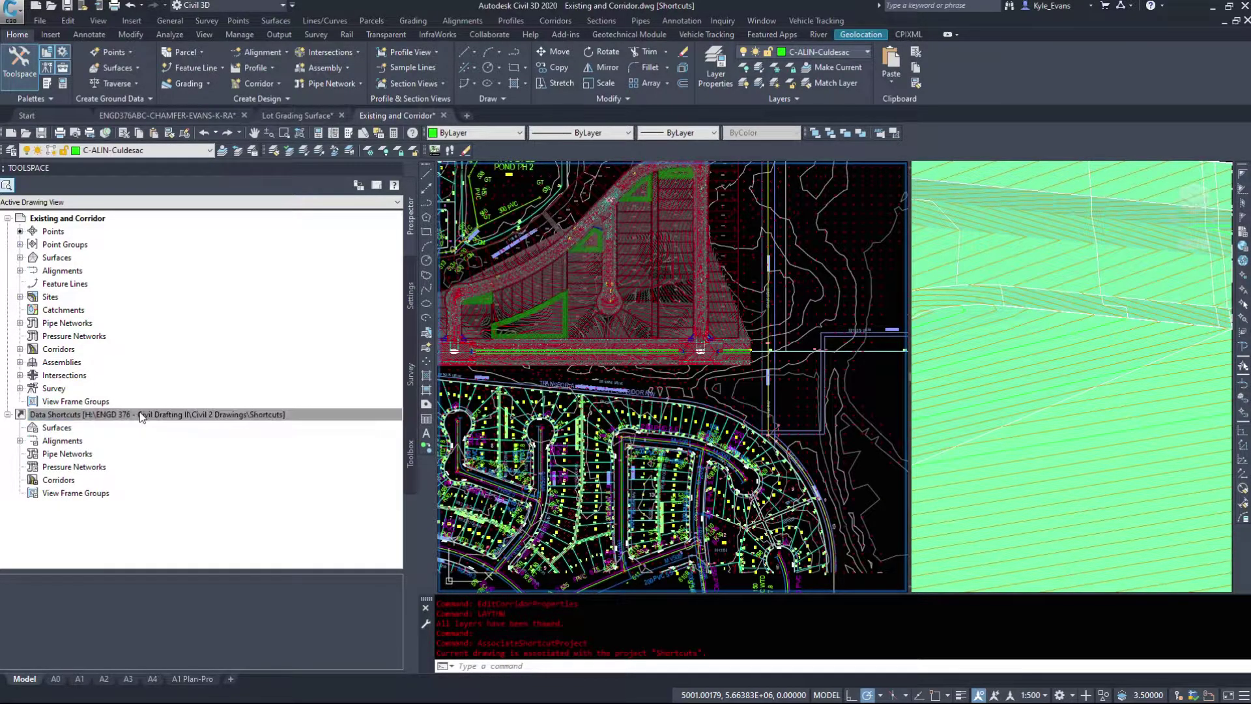
{"action": "left_click", "coordinate": [757, 506]}
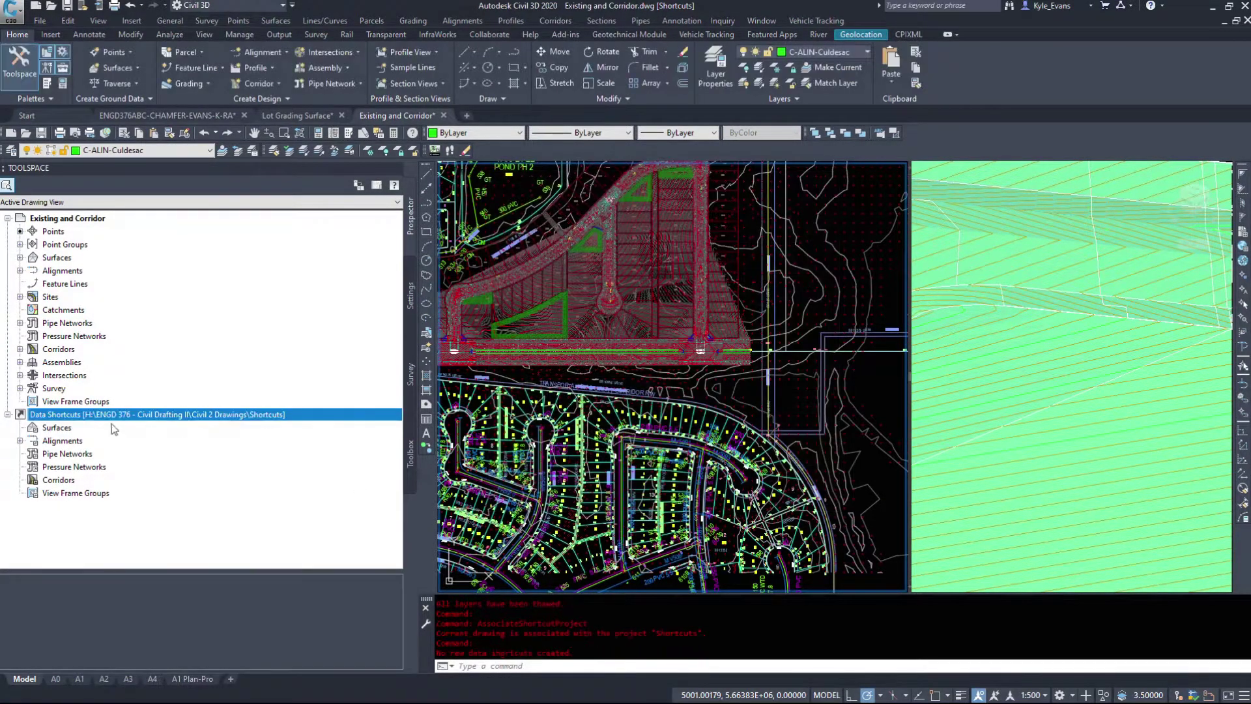
Start creating data shortcuts from the Existing and Corridor drawing and review the corridors offered for sharing.
{"action": "right_click", "coordinate": [86, 417]}
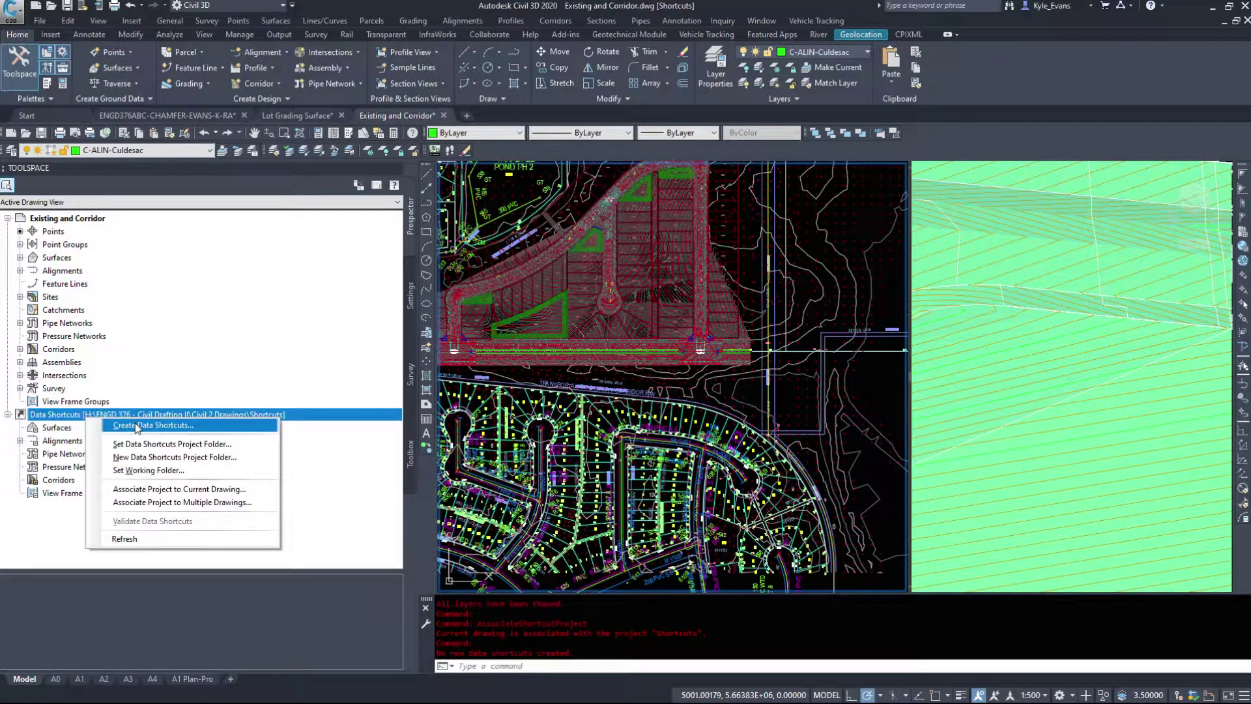
{"action": "left_click", "coordinate": [137, 426]}
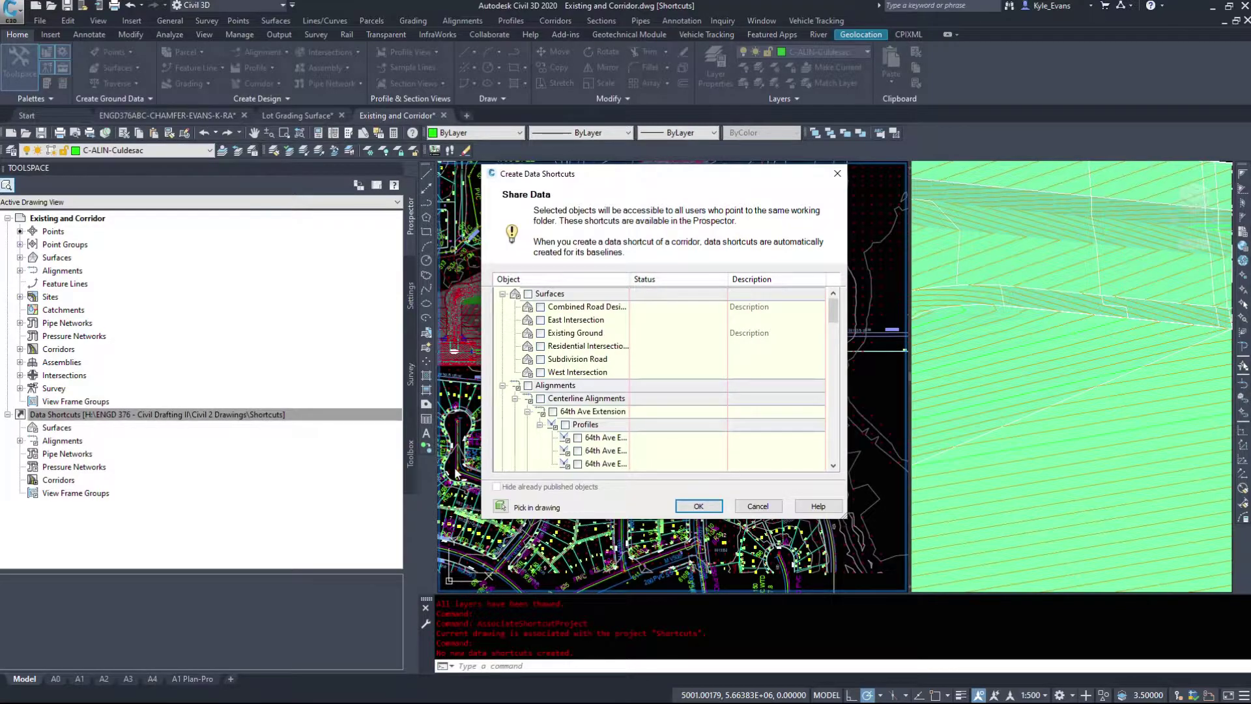
{"action": "left_click", "coordinate": [503, 385]}
{"action": "left_click_drag", "start_coordinate": [525, 412], "coordinate": [578, 426]}
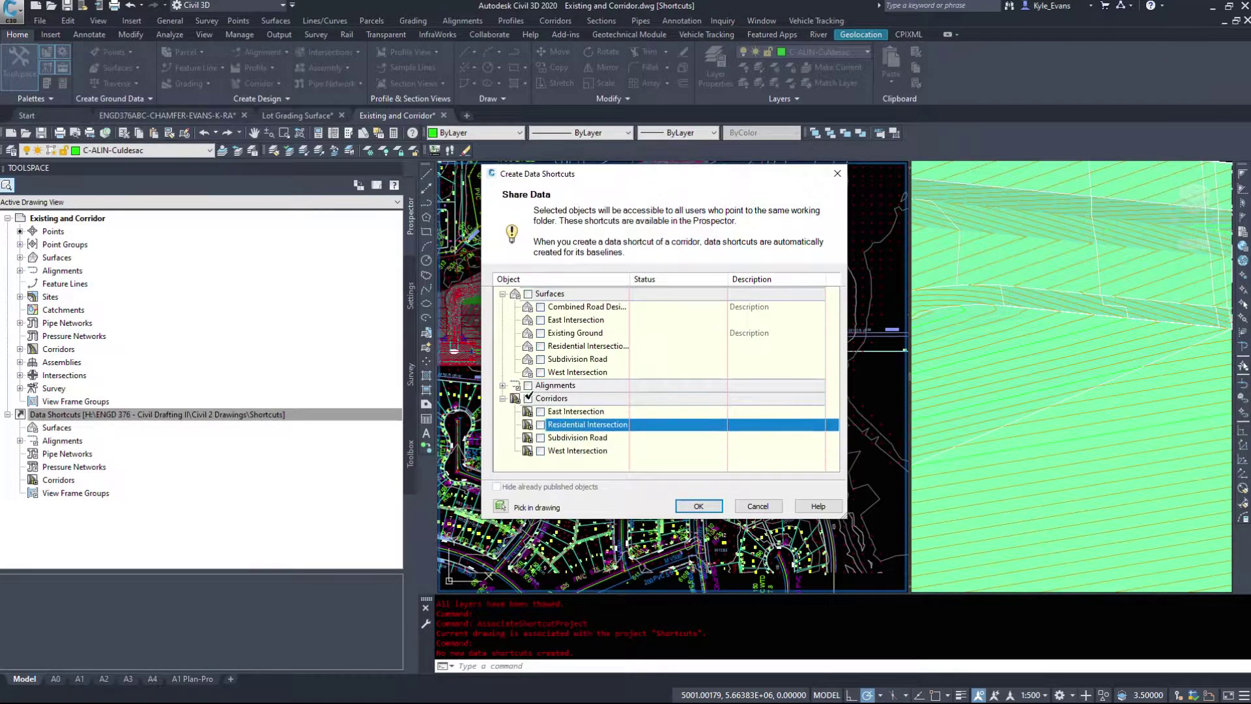
{"action": "left_click", "coordinate": [502, 385]}
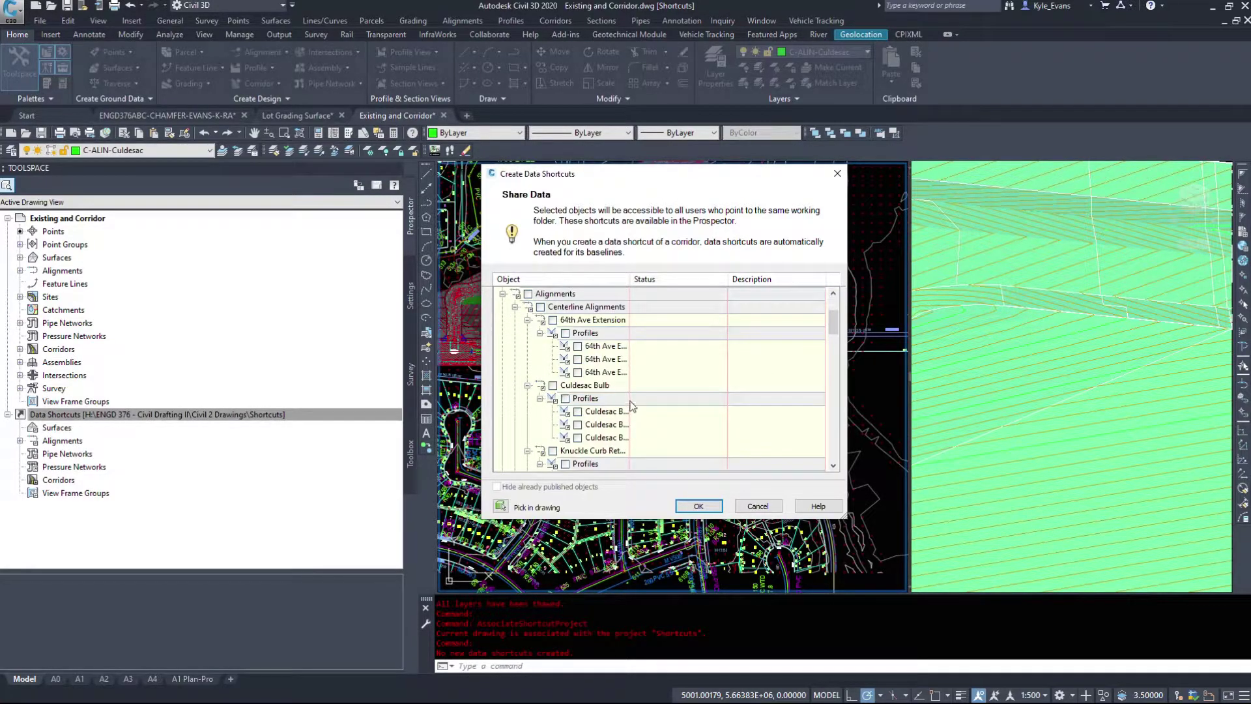
Collapse the individual centerline alignments in the shareable objects list and review the offset alignments and surfaces.
{"action": "left_click", "coordinate": [540, 332]}
{"action": "left_click", "coordinate": [527, 319]}
{"action": "left_click", "coordinate": [527, 333]}
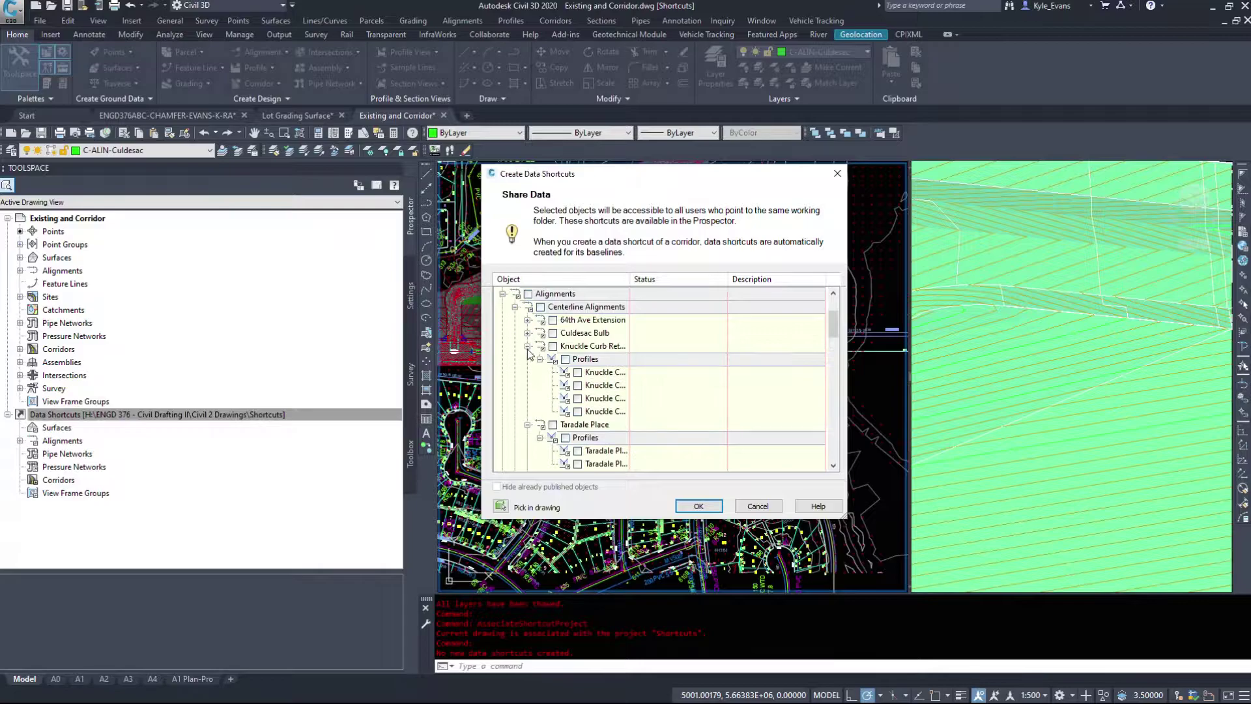
{"action": "left_click", "coordinate": [527, 346]}
{"action": "left_click", "coordinate": [527, 359]}
{"action": "left_click", "coordinate": [527, 371]}
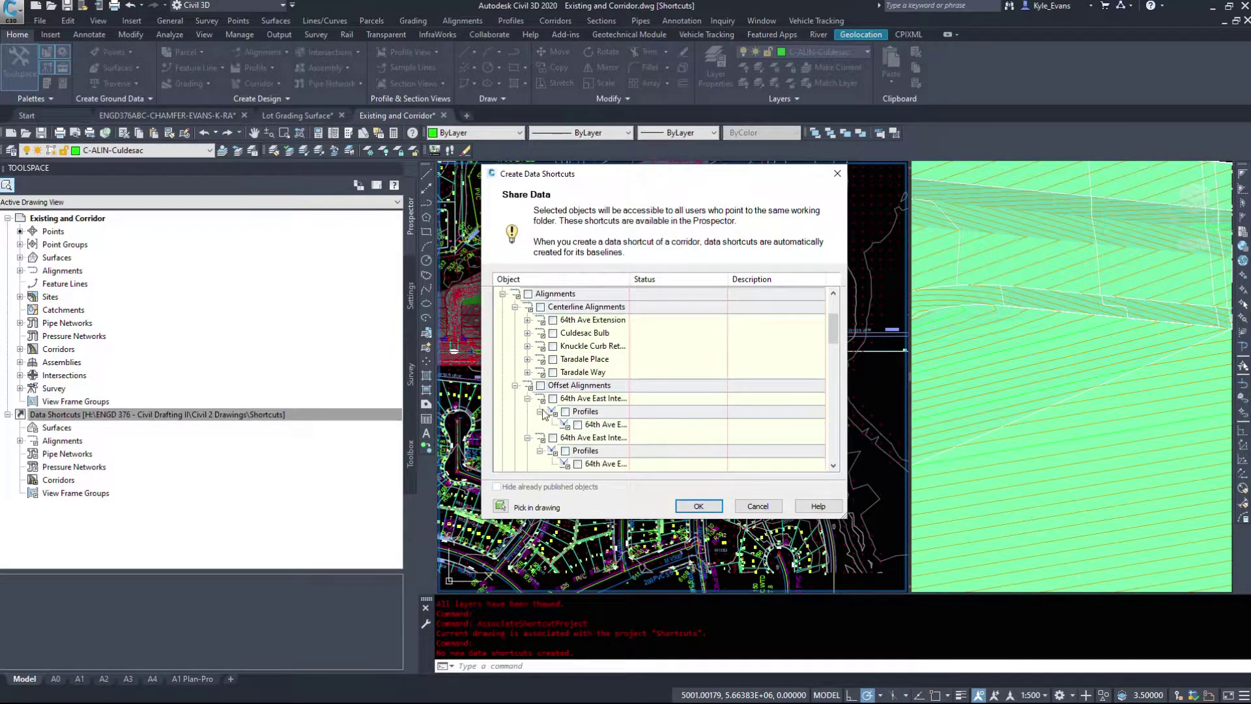
{"action": "left_click", "coordinate": [515, 386]}
{"action": "left_click", "coordinate": [515, 387]}
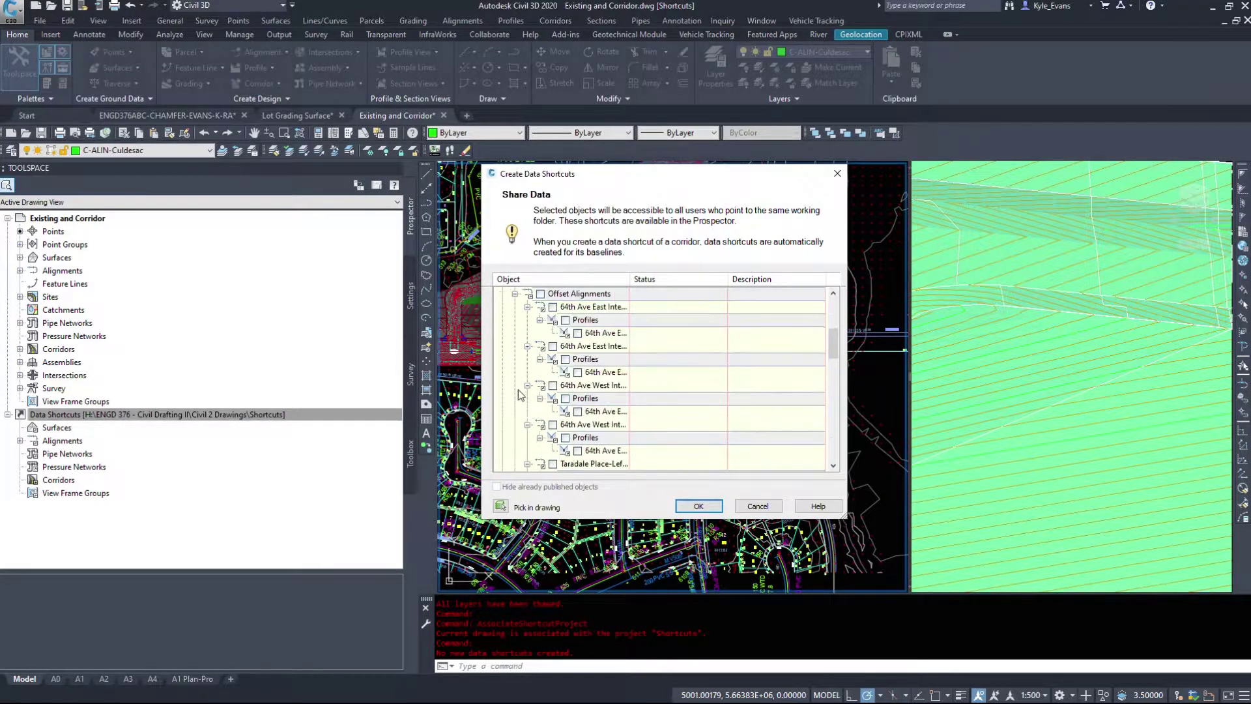
{"action": "scroll", "coordinate": [538, 364], "scroll_direction": "up", "scroll_amount": 6}
{"action": "left_click", "coordinate": [541, 360]}
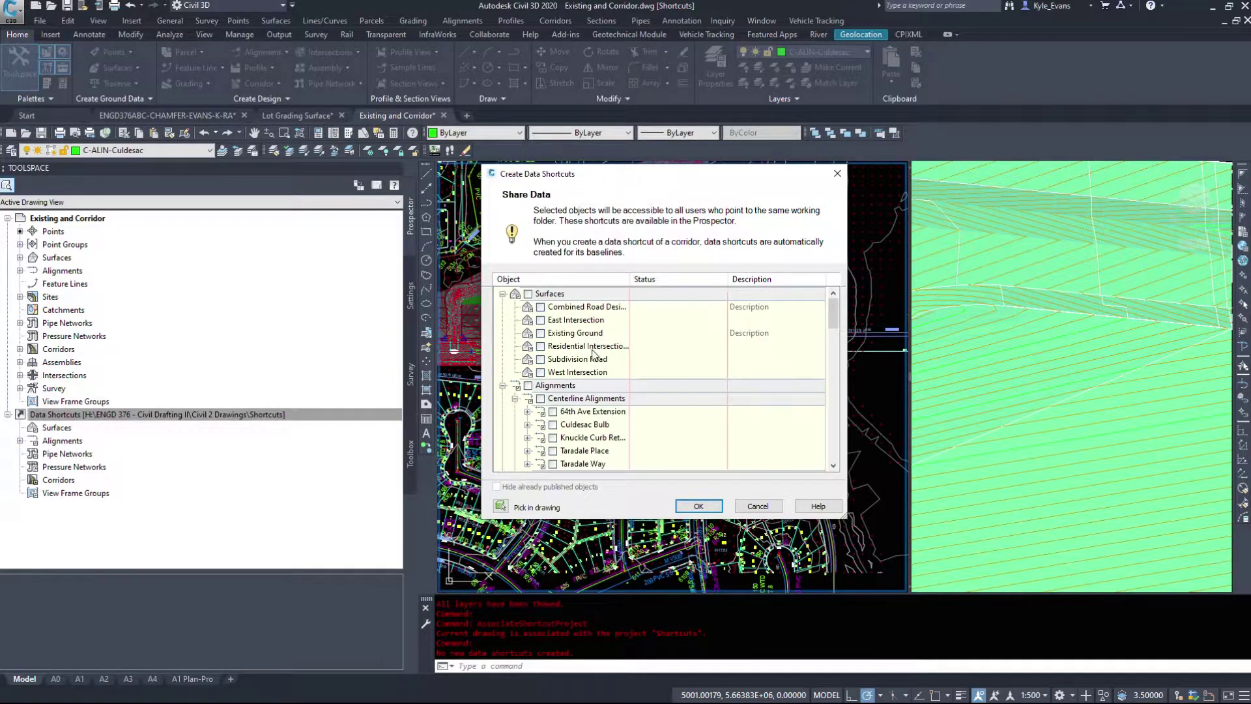
Mark the Combined Road Design and Existing Ground surfaces for sharing, widening the object names column to read them fully.
{"action": "left_click", "coordinate": [540, 306]}
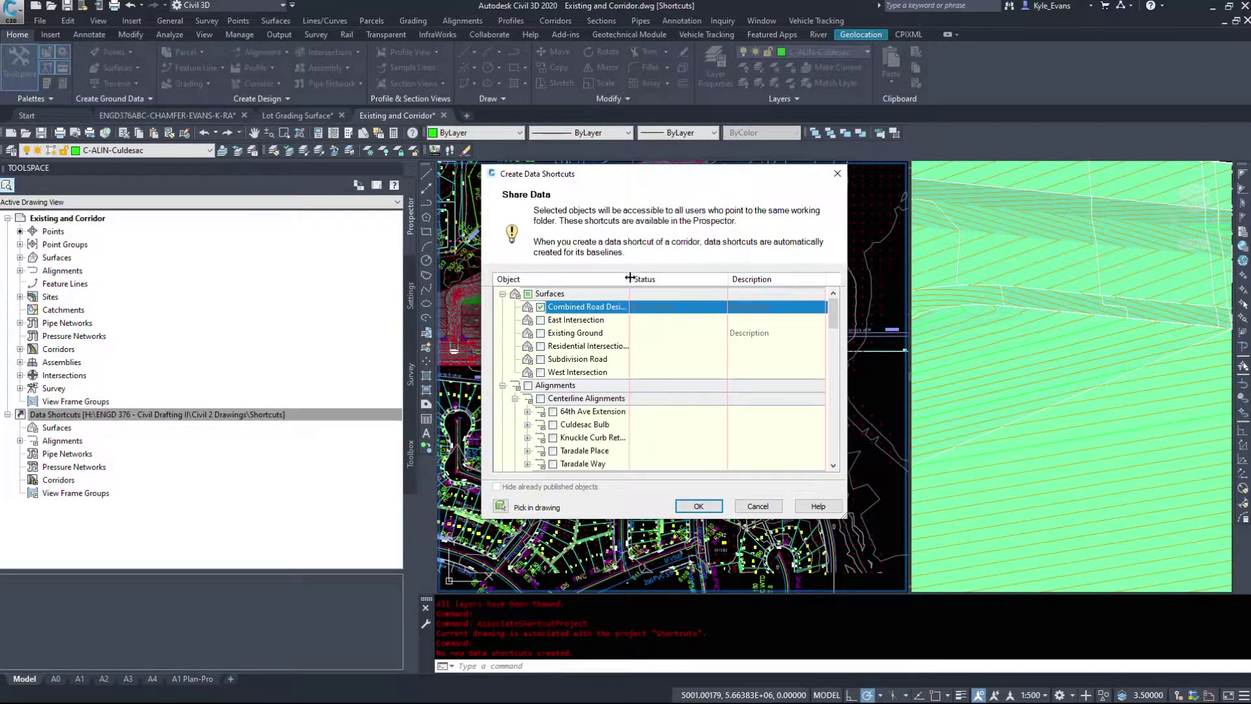
{"action": "left_click_drag", "start_coordinate": [630, 279], "coordinate": [687, 289]}
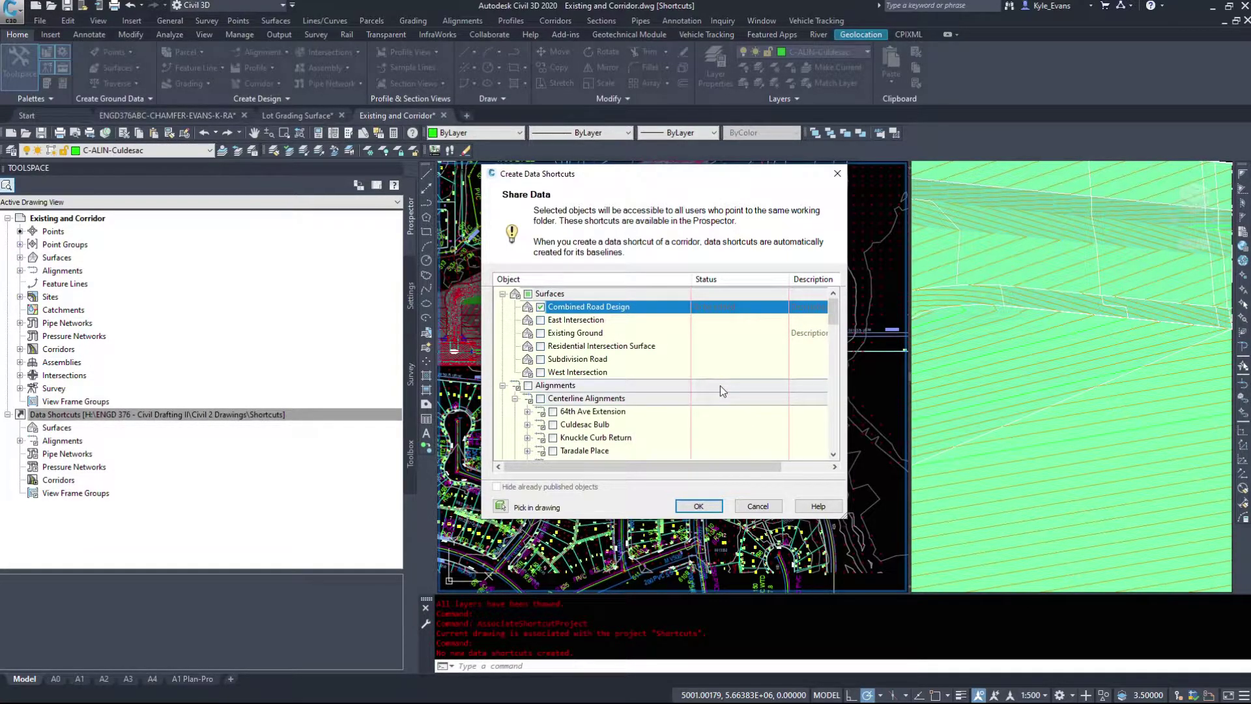
{"action": "left_click", "coordinate": [540, 333]}
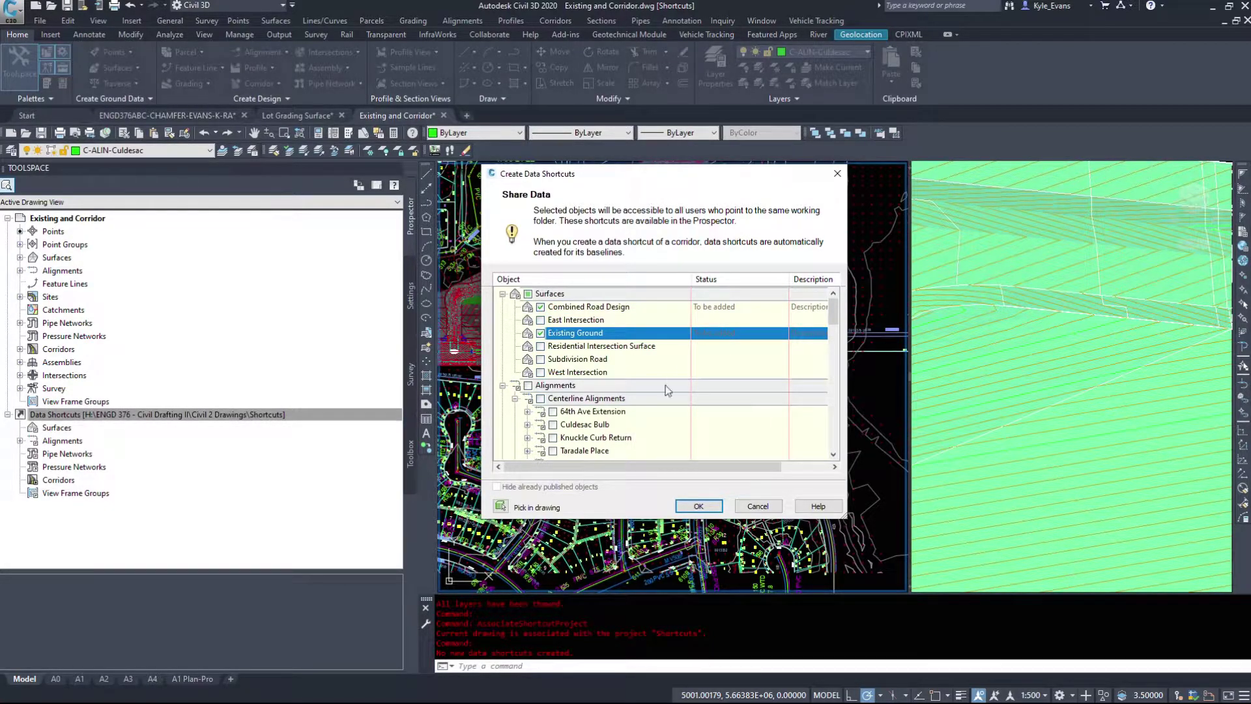
Collapse the alignment and corridor groups, and create data shortcuts for the two marked surfaces.
{"action": "scroll", "coordinate": [658, 391], "scroll_direction": "down", "scroll_amount": 3}
{"action": "left_click", "coordinate": [515, 359]}
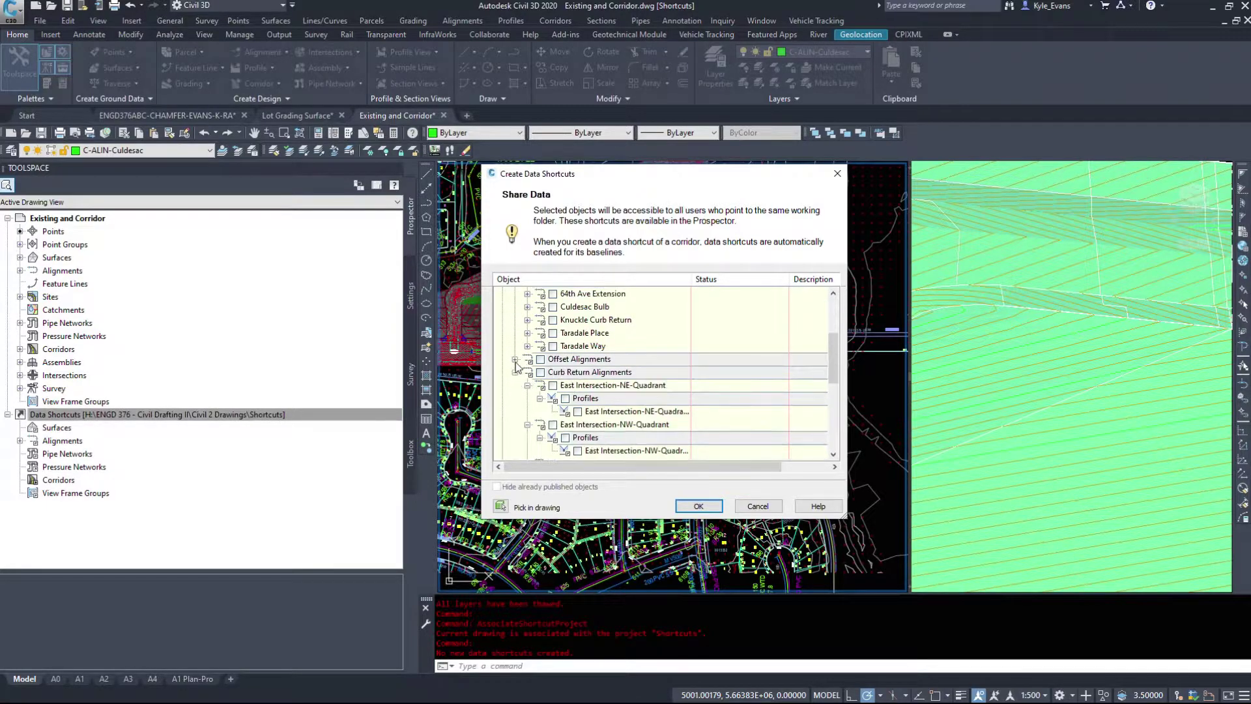
{"action": "left_click", "coordinate": [515, 372]}
{"action": "scroll", "coordinate": [521, 372], "scroll_direction": "up", "scroll_amount": 3}
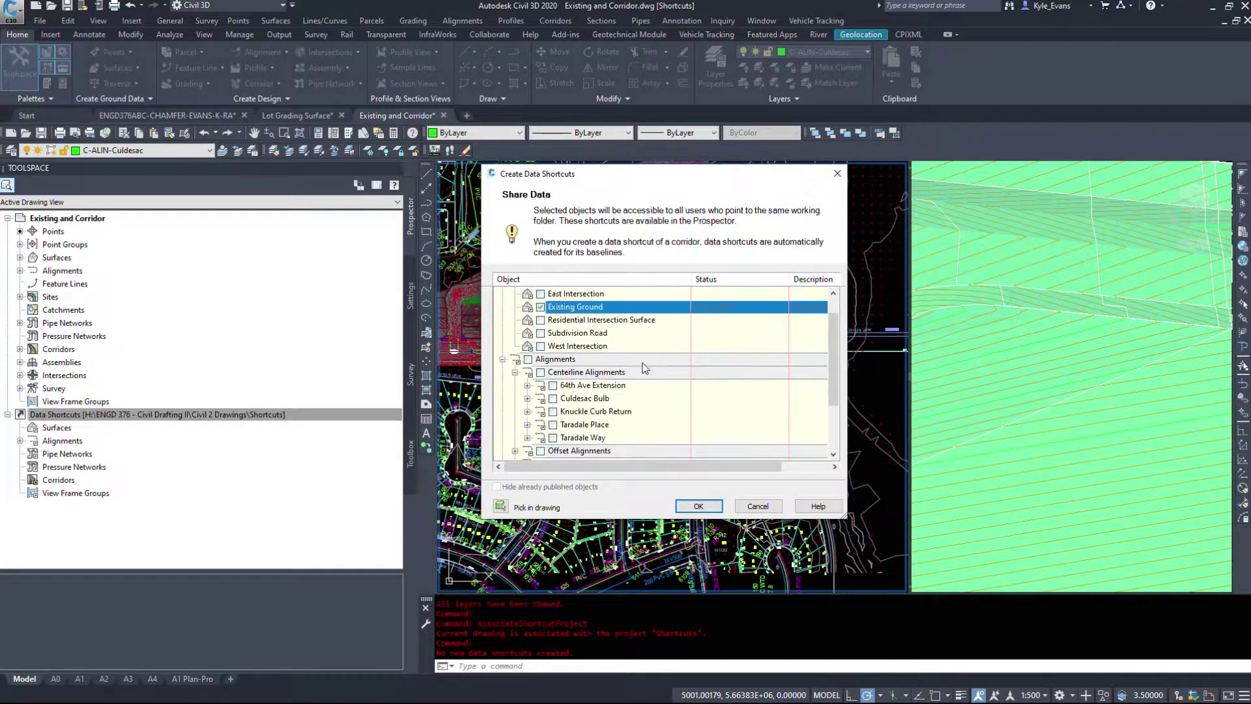
{"action": "scroll", "coordinate": [521, 346], "scroll_direction": "down", "scroll_amount": 2}
{"action": "scroll", "coordinate": [521, 338], "scroll_direction": "up", "scroll_amount": 1}
{"action": "left_click", "coordinate": [501, 347]}
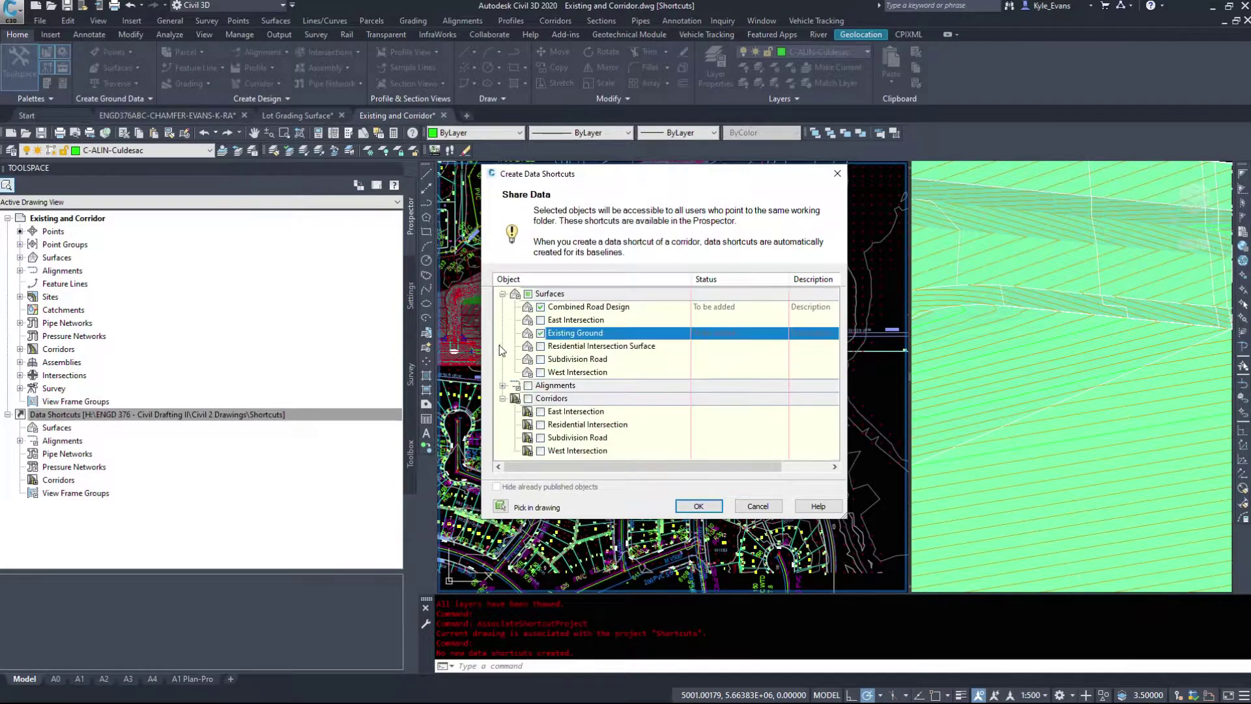
{"action": "left_click", "coordinate": [502, 398]}
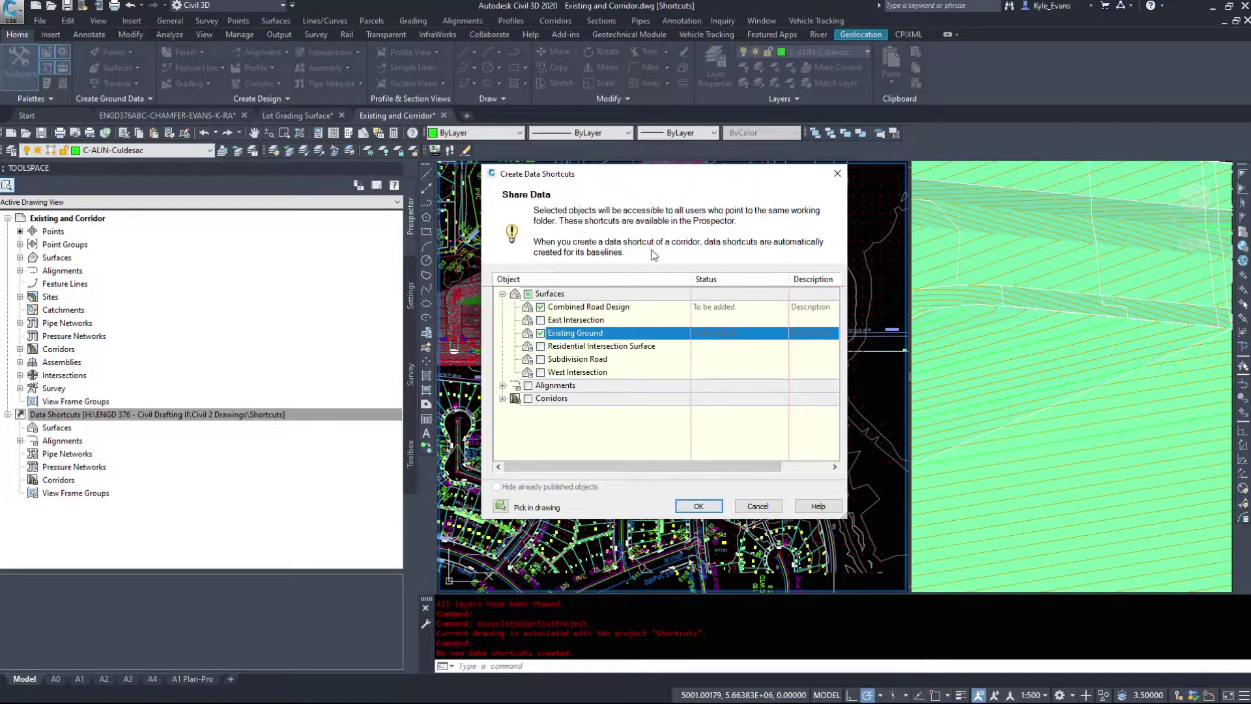
{"action": "left_click", "coordinate": [704, 508]}
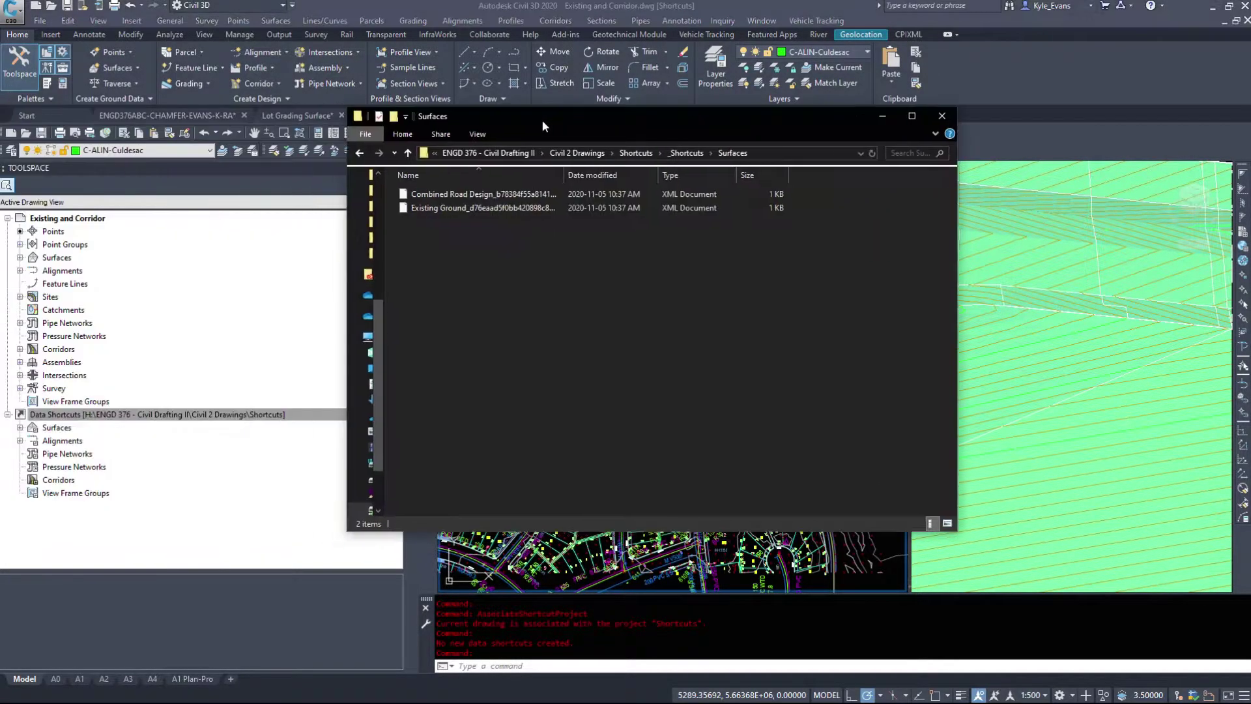
Switch to File Explorer, widen the file names in the Surfaces folder, and open the Combined Road Design XML file.
{"action": "mouse_move", "coordinate": [542, 119]}
{"action": "left_mouse_down"}
{"action": "mouse_move", "coordinate": [748, 206]}
{"action": "mouse_move", "coordinate": [720, 172]}
{"action": "left_mouse_up"}
{"action": "left_click", "coordinate": [654, 243]}
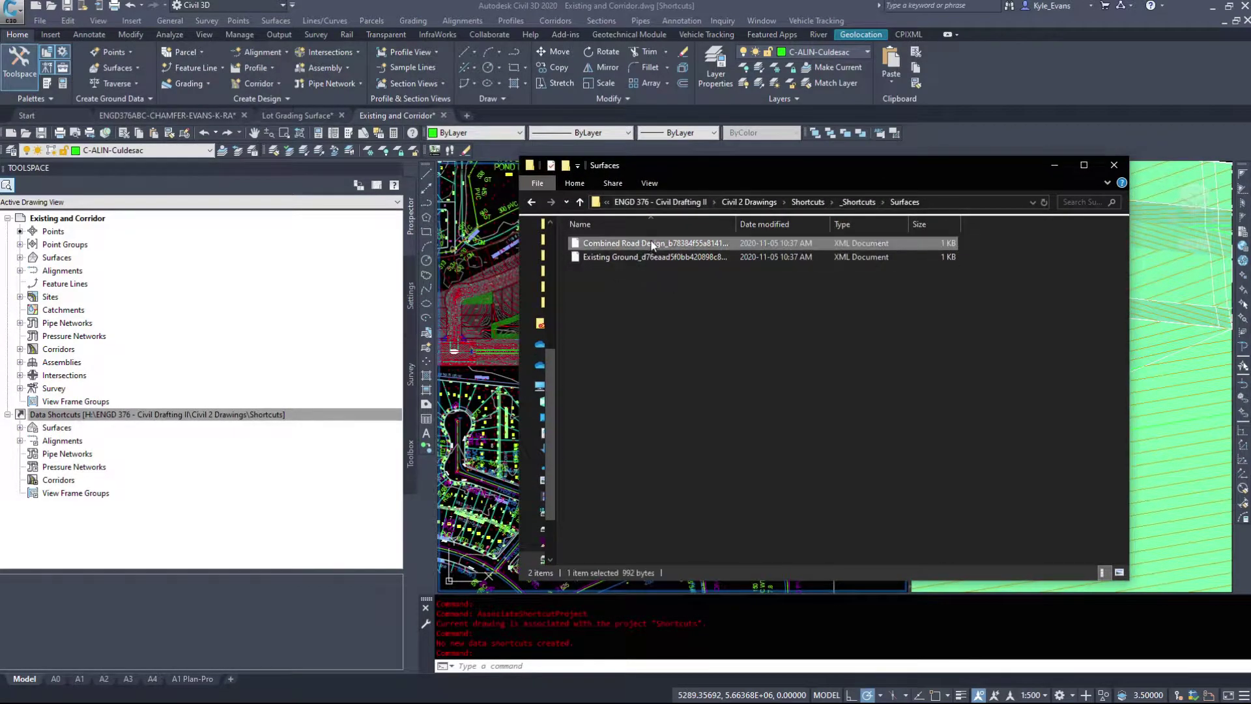
{"action": "left_click_drag", "start_coordinate": [739, 220], "coordinate": [773, 220]}
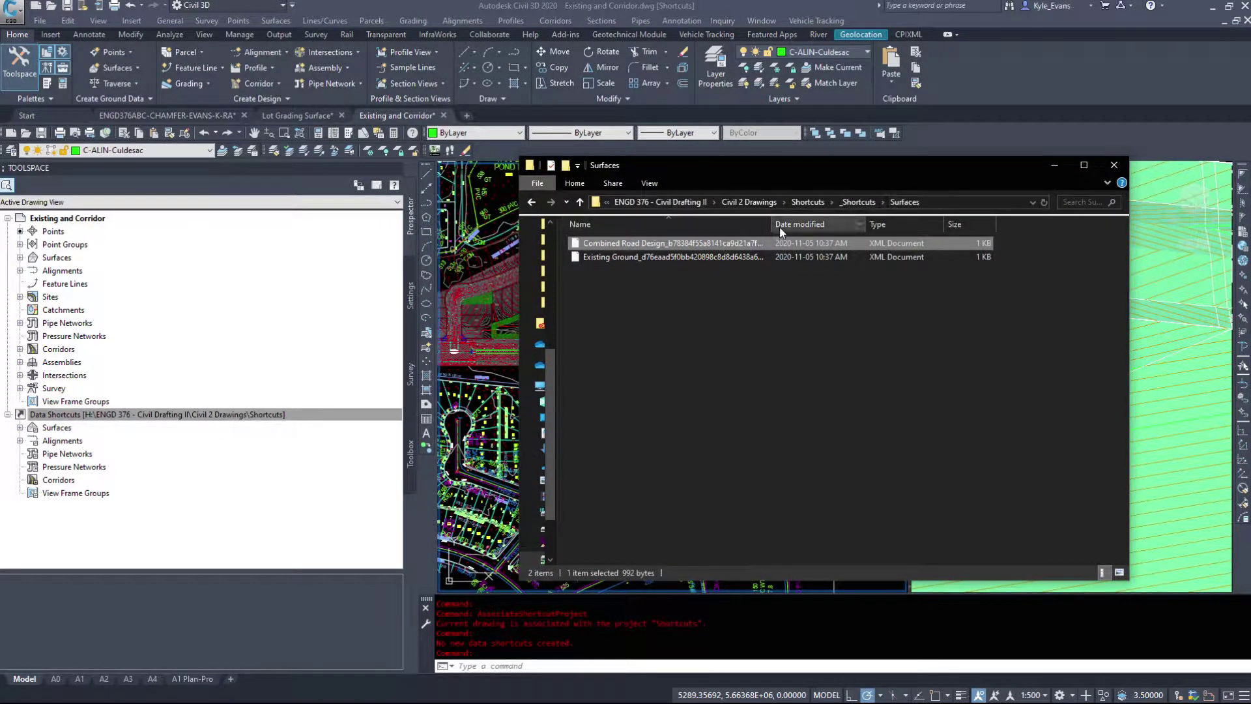
{"action": "left_click", "coordinate": [663, 249]}
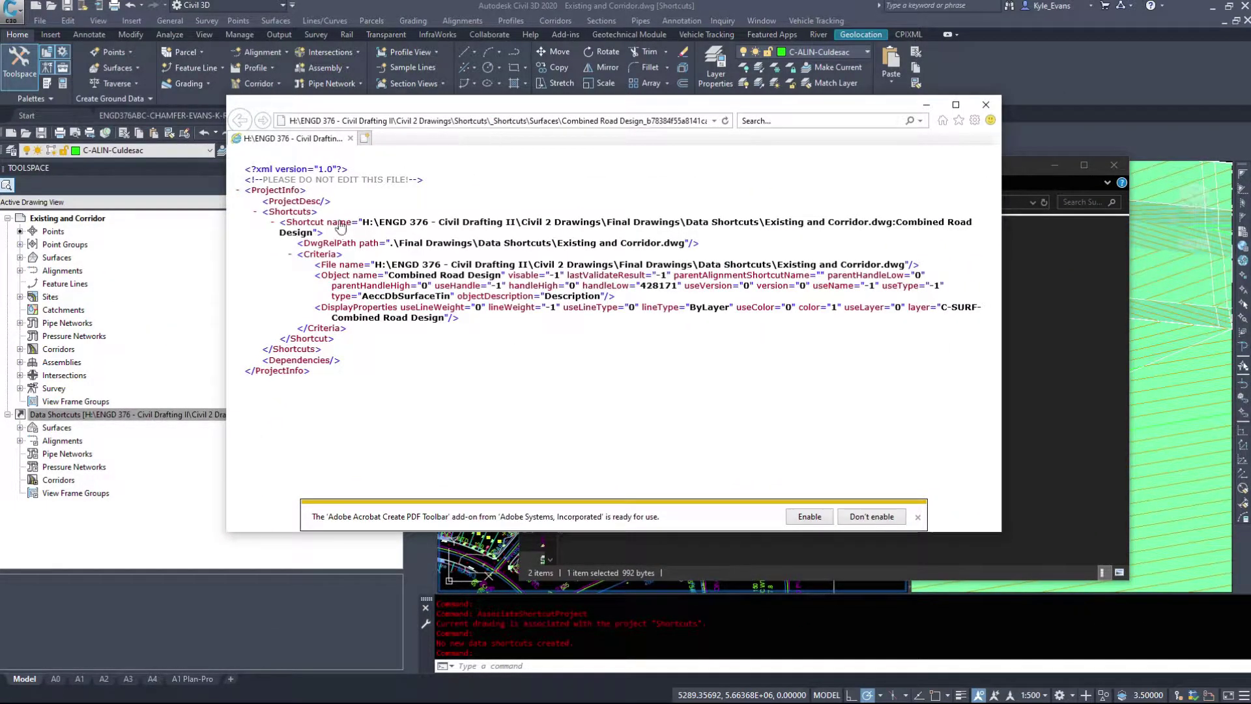
Examine the source drawing path stored in the shortcut XML, close the file, and return to Data Shortcuts in Civil 3D.
{"action": "left_click_drag", "start_coordinate": [434, 225], "coordinate": [736, 212]}
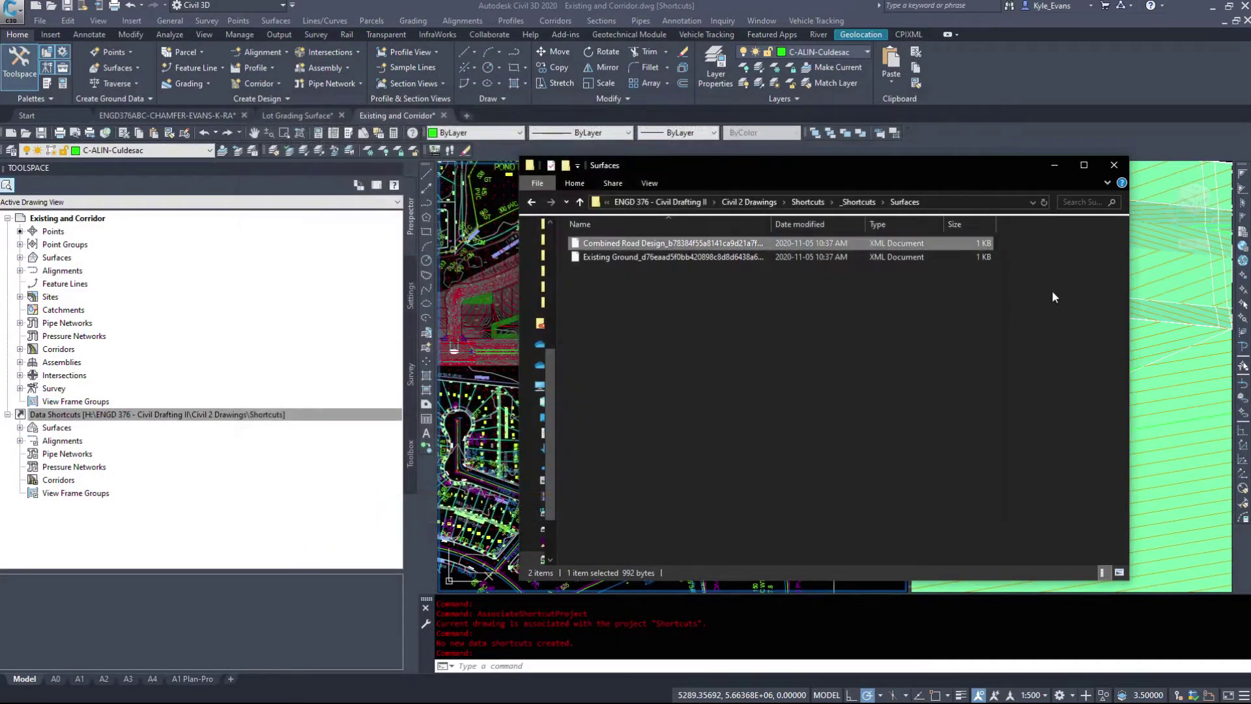
{"action": "left_click", "coordinate": [985, 104]}
{"action": "left_click", "coordinate": [720, 155]}
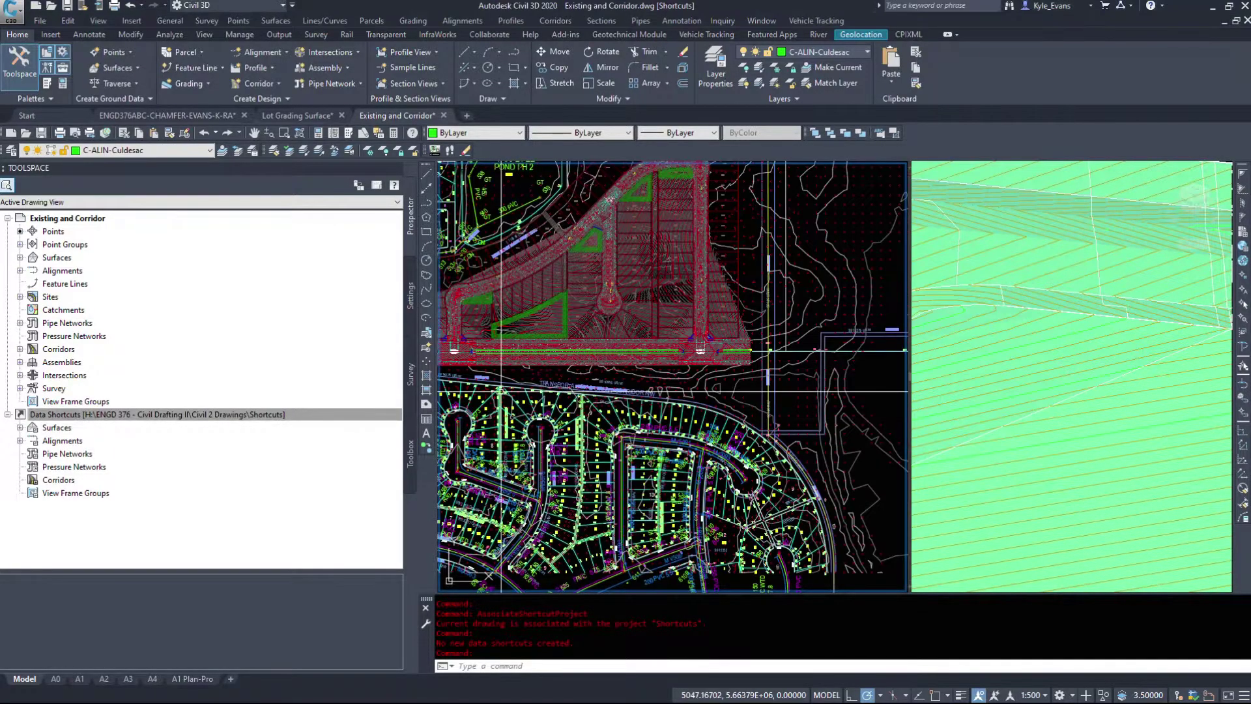
{"action": "left_click", "coordinate": [83, 416]}
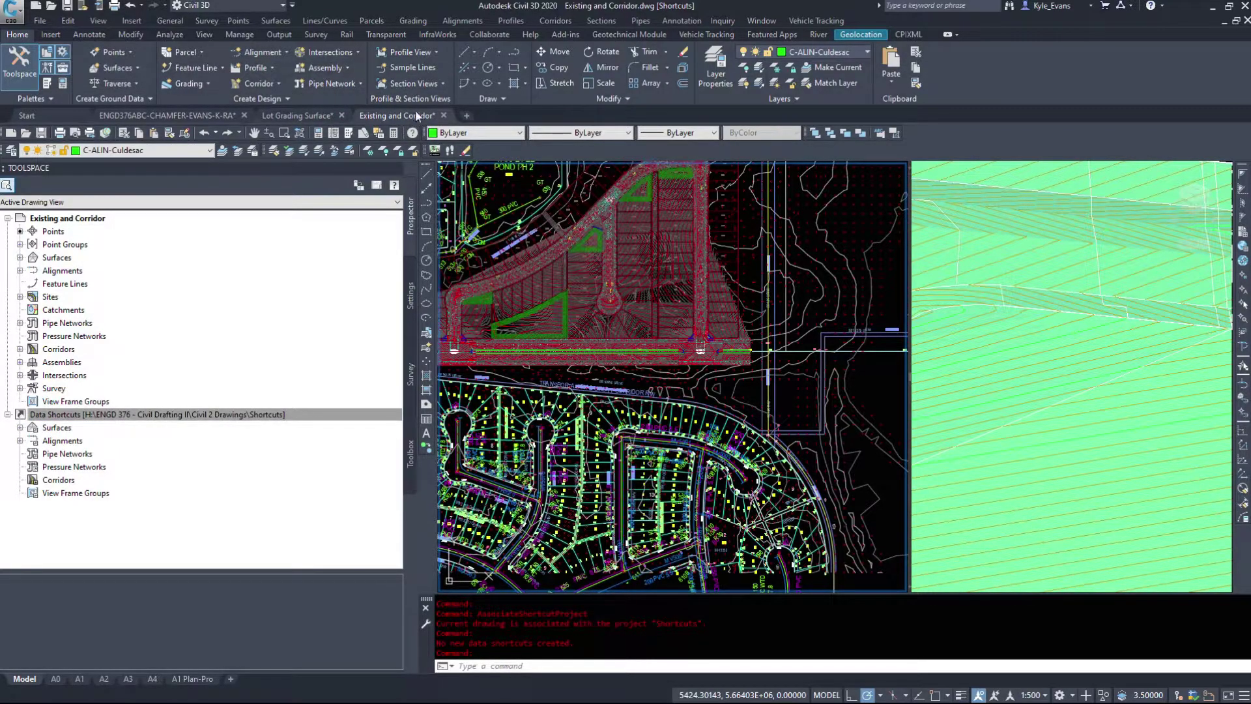
Switch to the Lot Grading Surface drawing and examine the grading surface around the subdivision.
{"action": "left_click", "coordinate": [289, 113]}
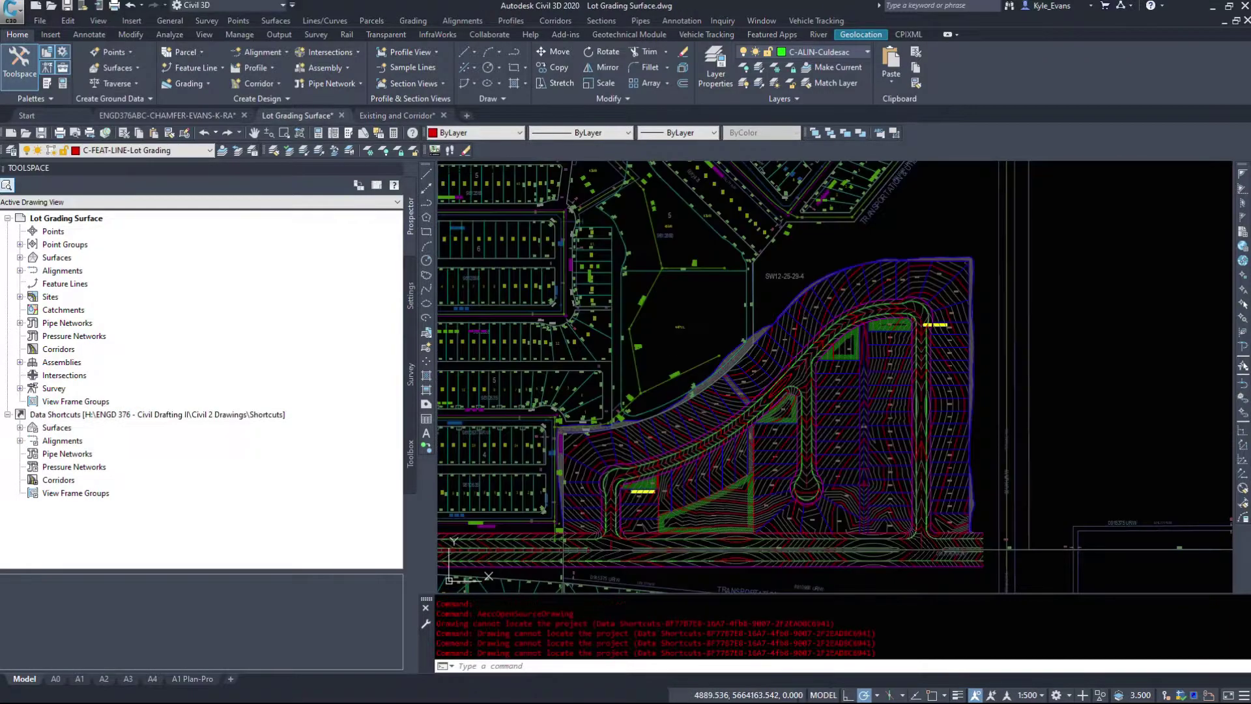
{"action": "middle_click_drag", "start_coordinate": [792, 384], "coordinate": [799, 272]}
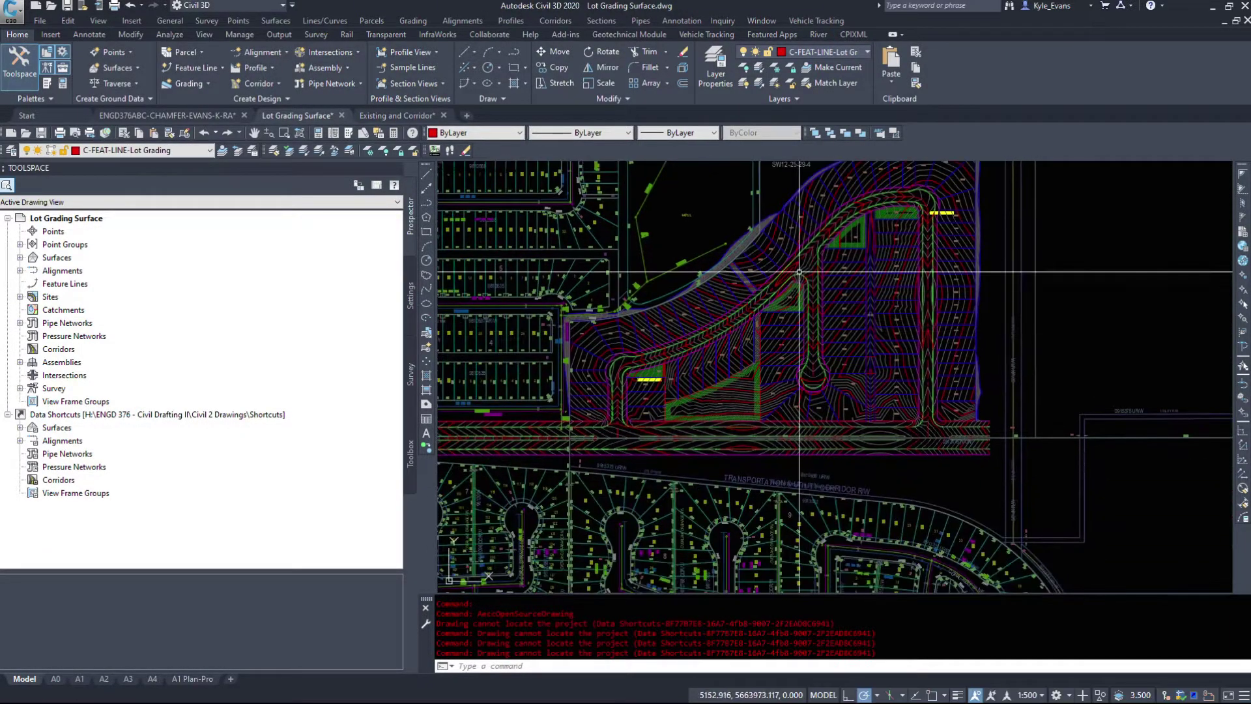
{"action": "mouse_move", "coordinate": [798, 272]}
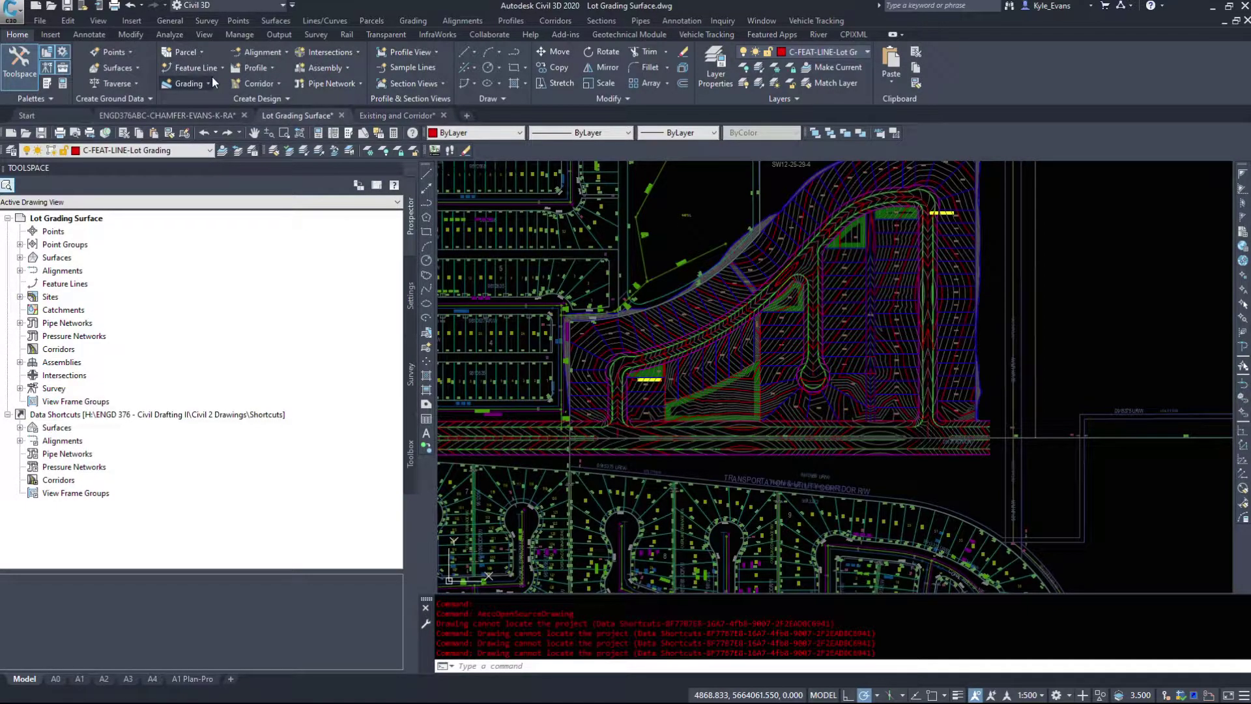
Switch to the ENGD376ABC drawing and check which surface data shortcuts are available there.
{"action": "left_click", "coordinate": [206, 116]}
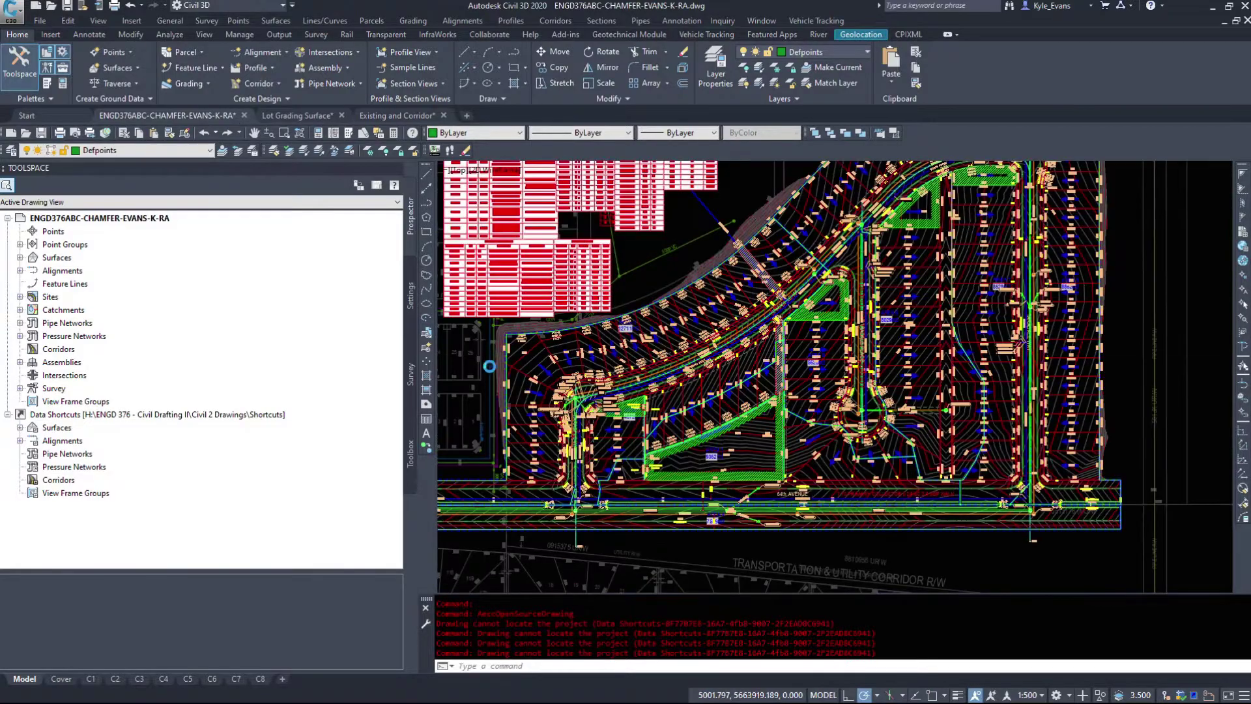
{"action": "scroll", "coordinate": [546, 328], "scroll_direction": "up", "scroll_amount": 3}
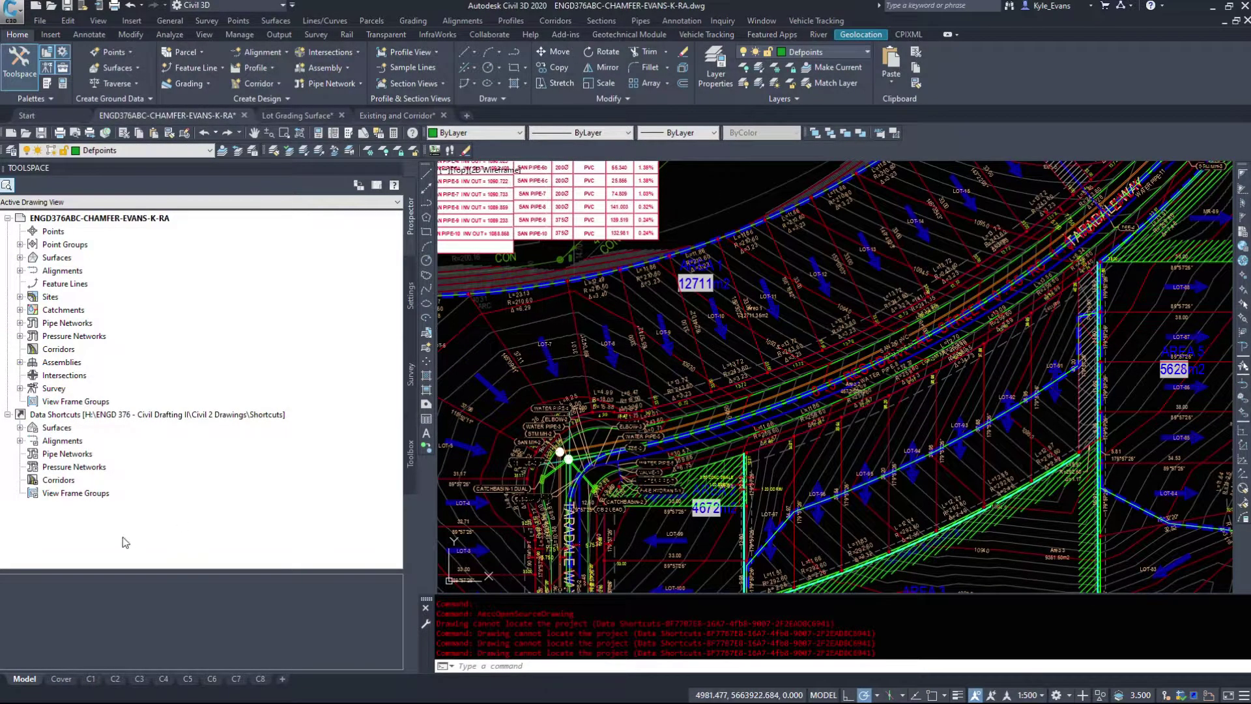
{"action": "left_click", "coordinate": [20, 428]}
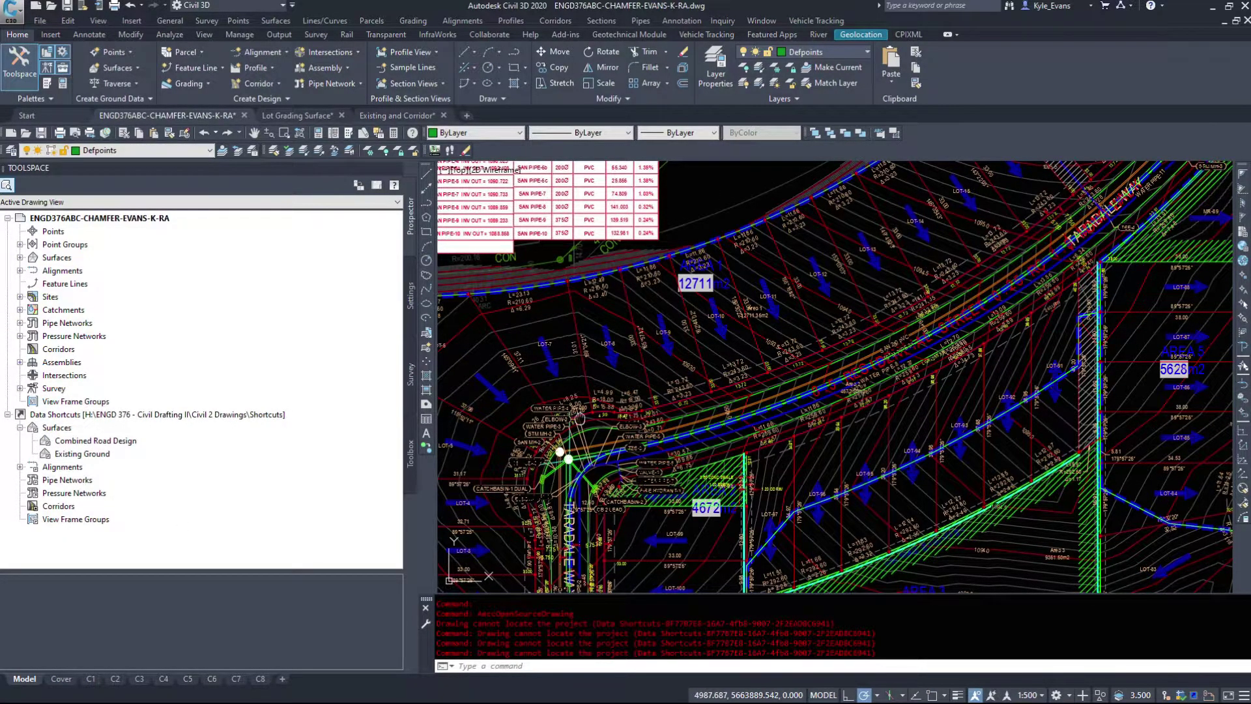
{"action": "middle_click_drag", "start_coordinate": [580, 417], "coordinate": [721, 298]}
Create a new drawing and expand the Surfaces and Alignments groups of its data shortcuts.
{"action": "left_click", "coordinate": [40, 21]}
{"action": "left_click", "coordinate": [46, 46]}
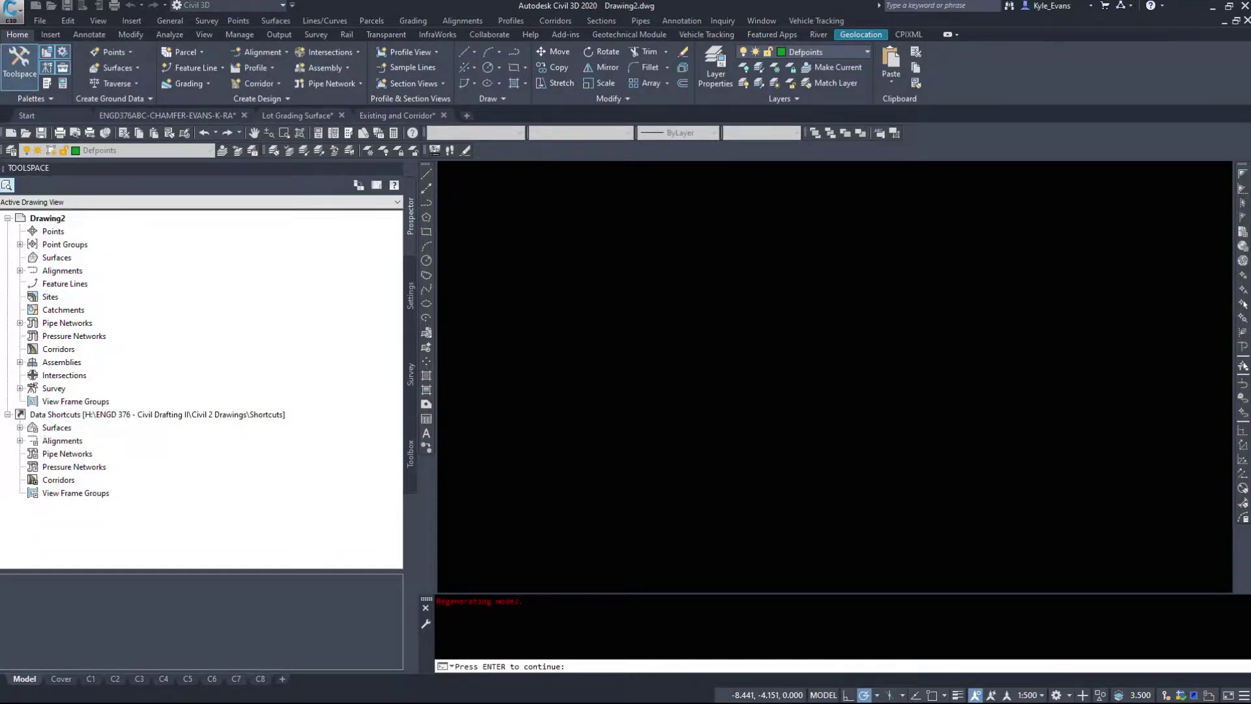
{"action": "key", "text": "Return"}
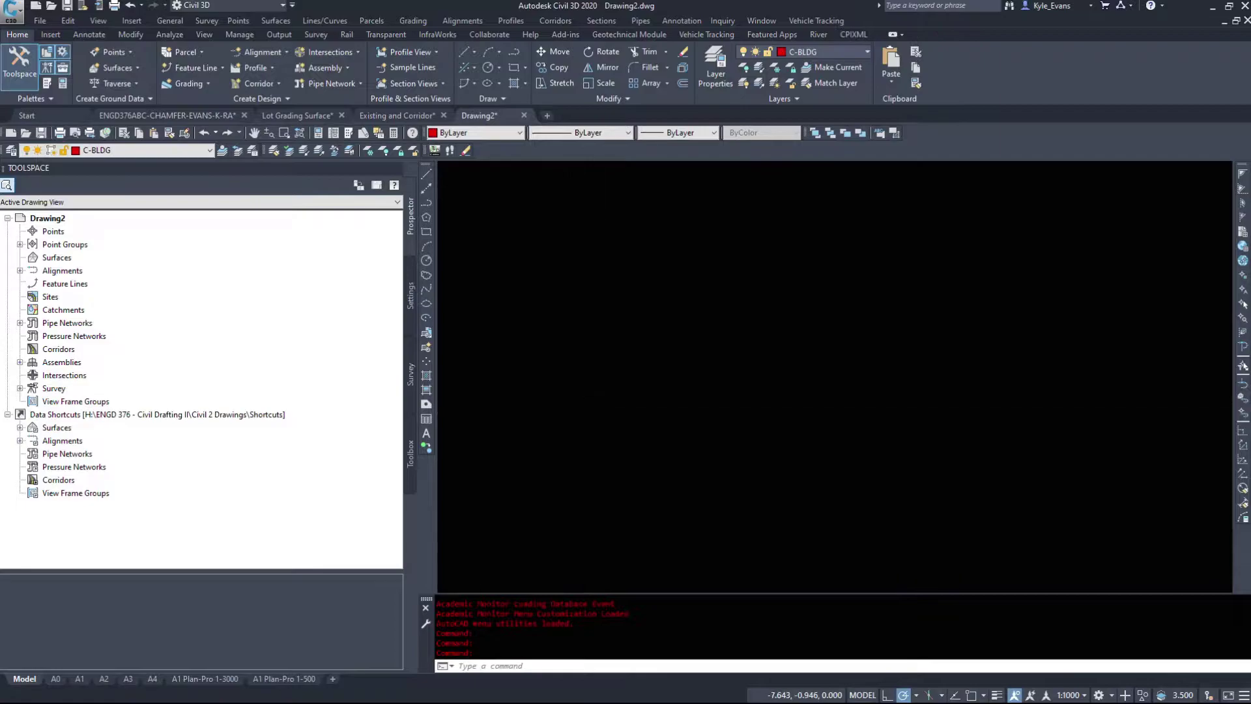
{"action": "left_click", "coordinate": [20, 441]}
{"action": "left_click", "coordinate": [20, 427]}
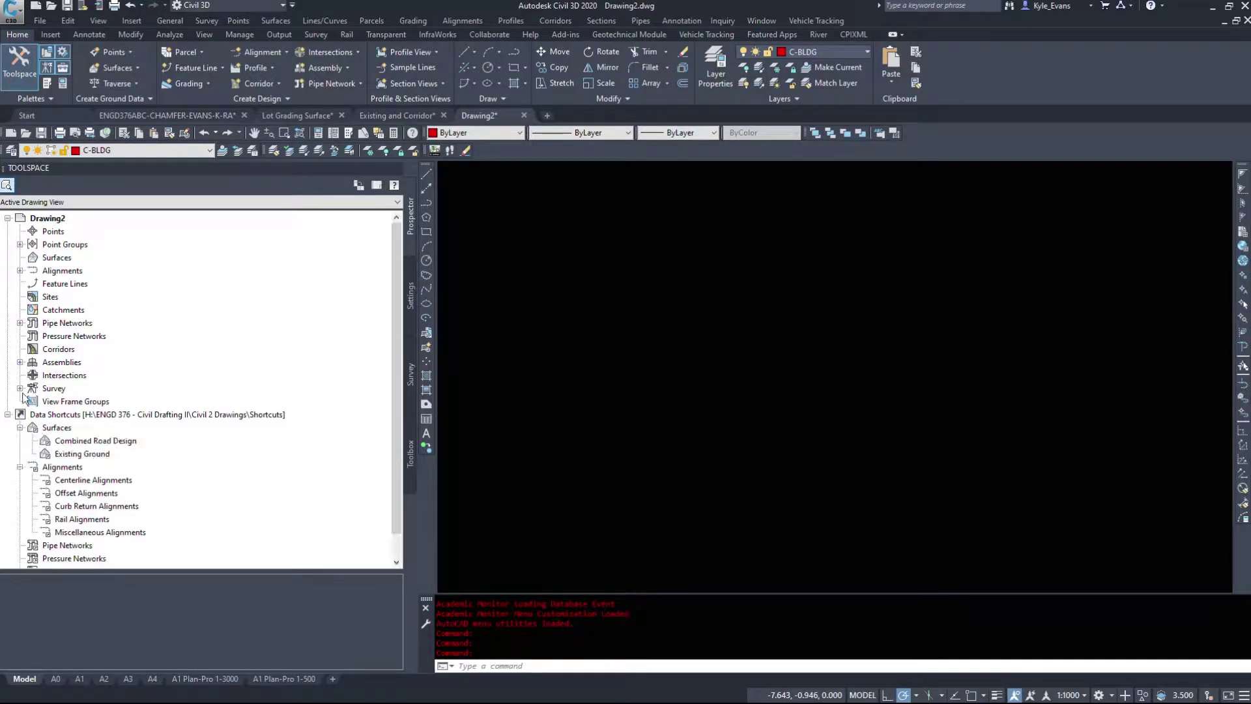
{"action": "left_click", "coordinate": [78, 414]}
{"action": "scroll", "coordinate": [171, 397], "scroll_direction": "down", "scroll_amount": 1}
{"action": "right_click", "coordinate": [169, 392]}
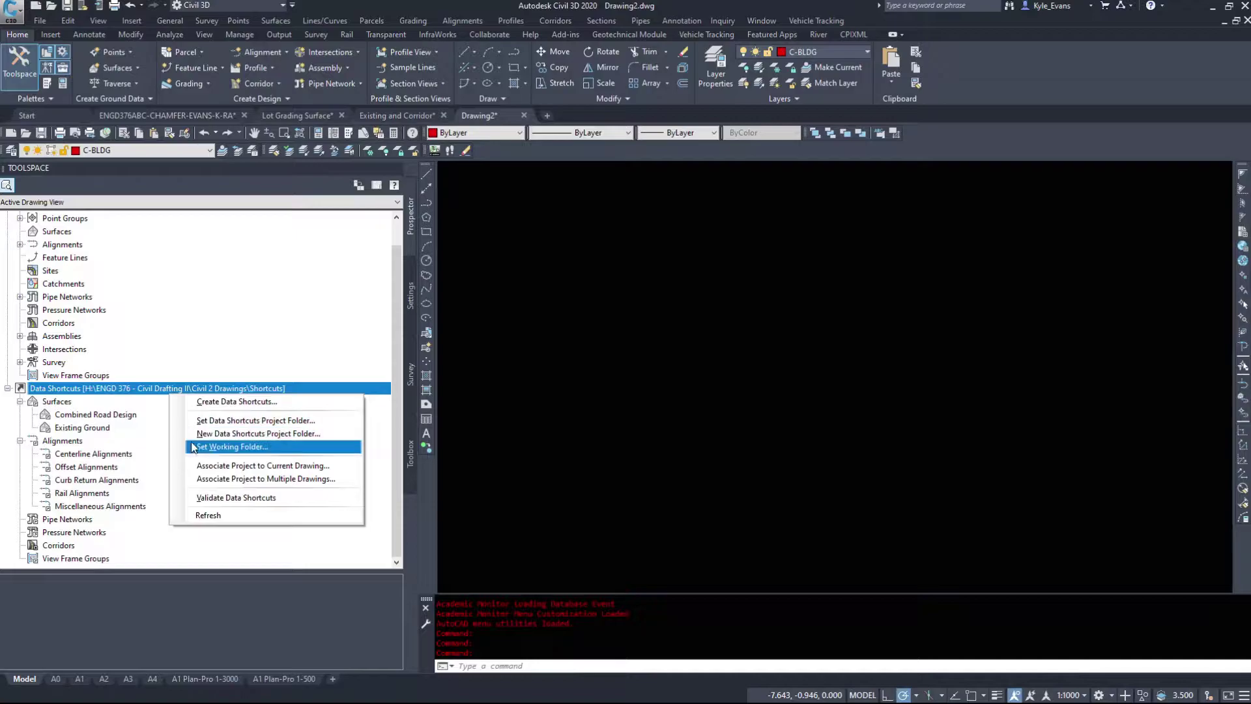
{"action": "left_click", "coordinate": [98, 391]}
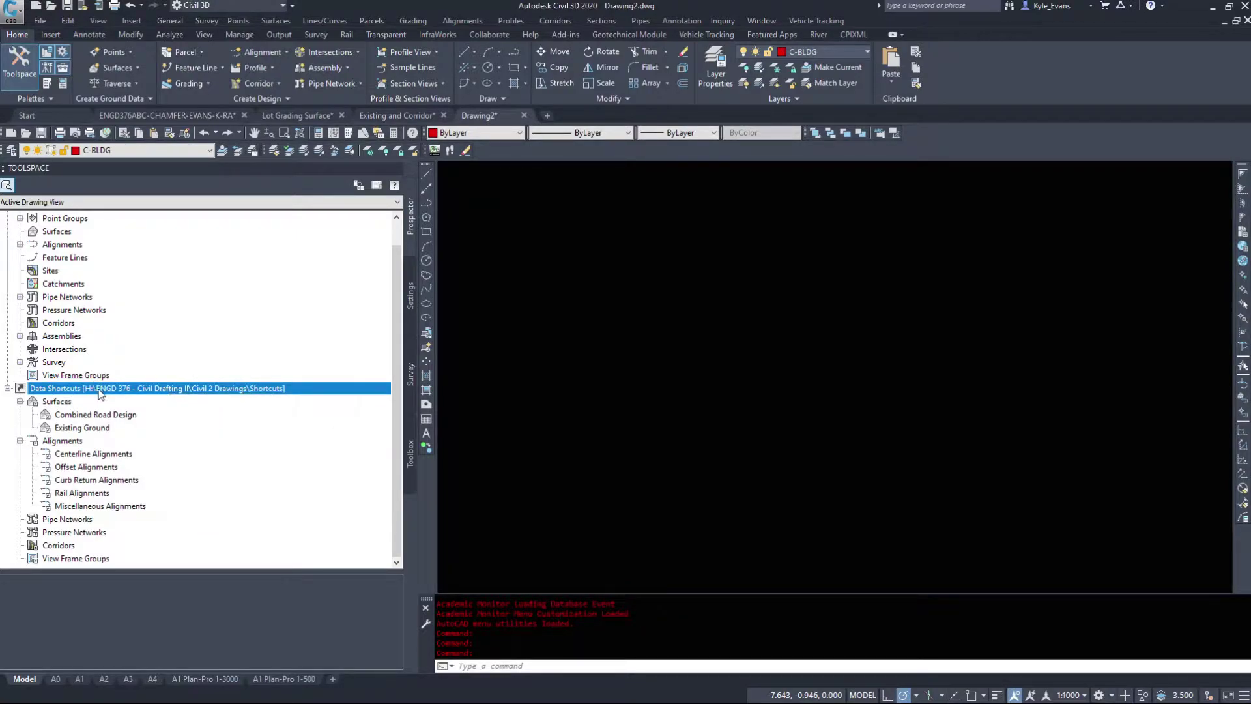
{"action": "right_click", "coordinate": [249, 391]}
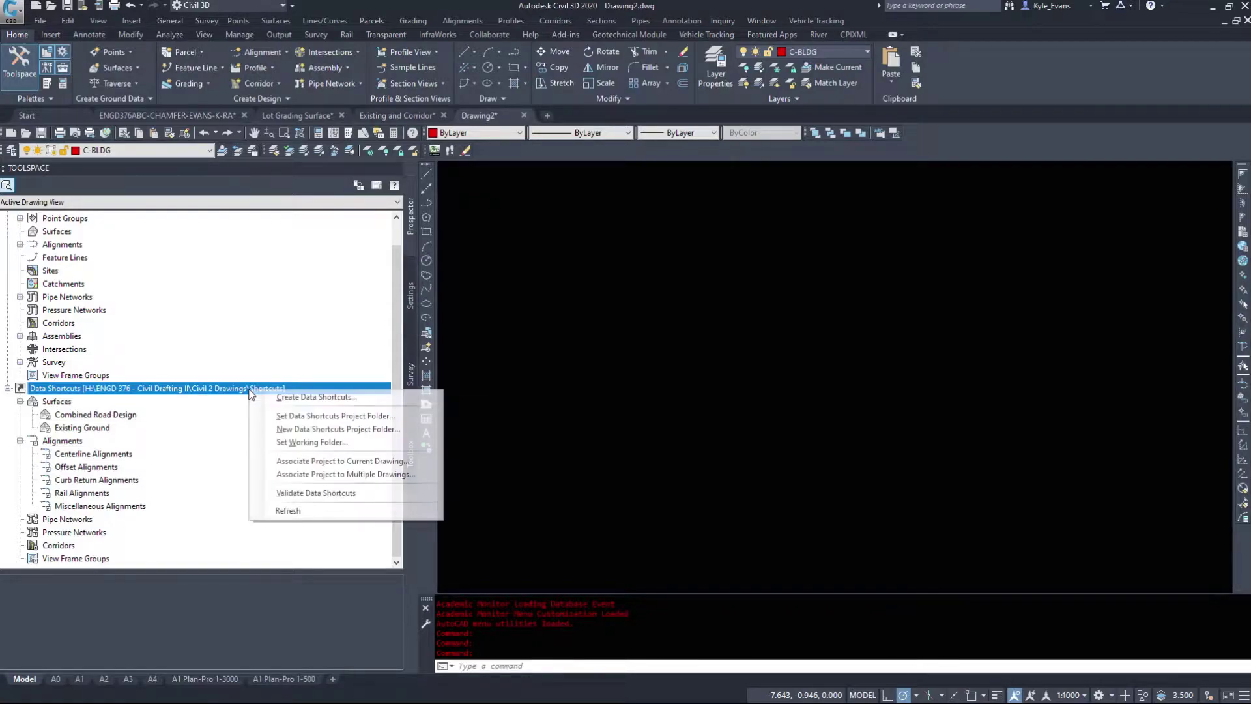
{"action": "left_click", "coordinate": [102, 456]}
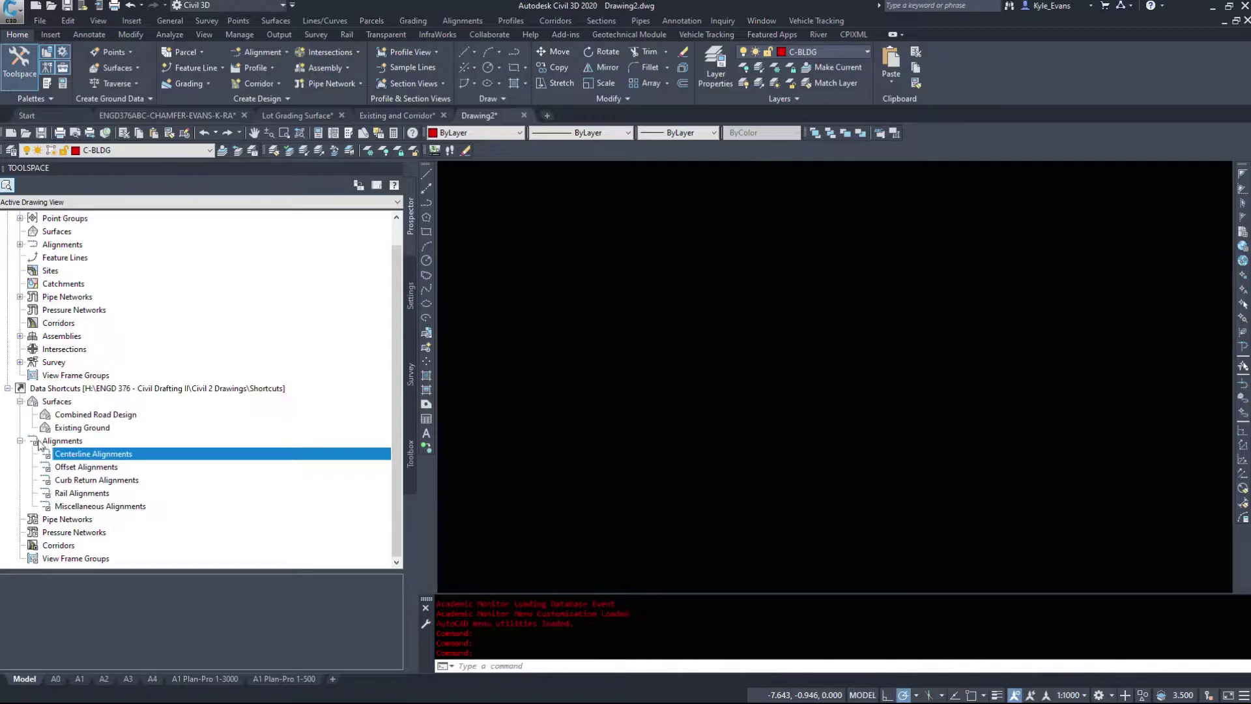
Switch to the Existing and Corridor drawing and create data shortcuts for all its surfaces, alignments and corridors.
{"action": "left_click", "coordinate": [21, 440]}
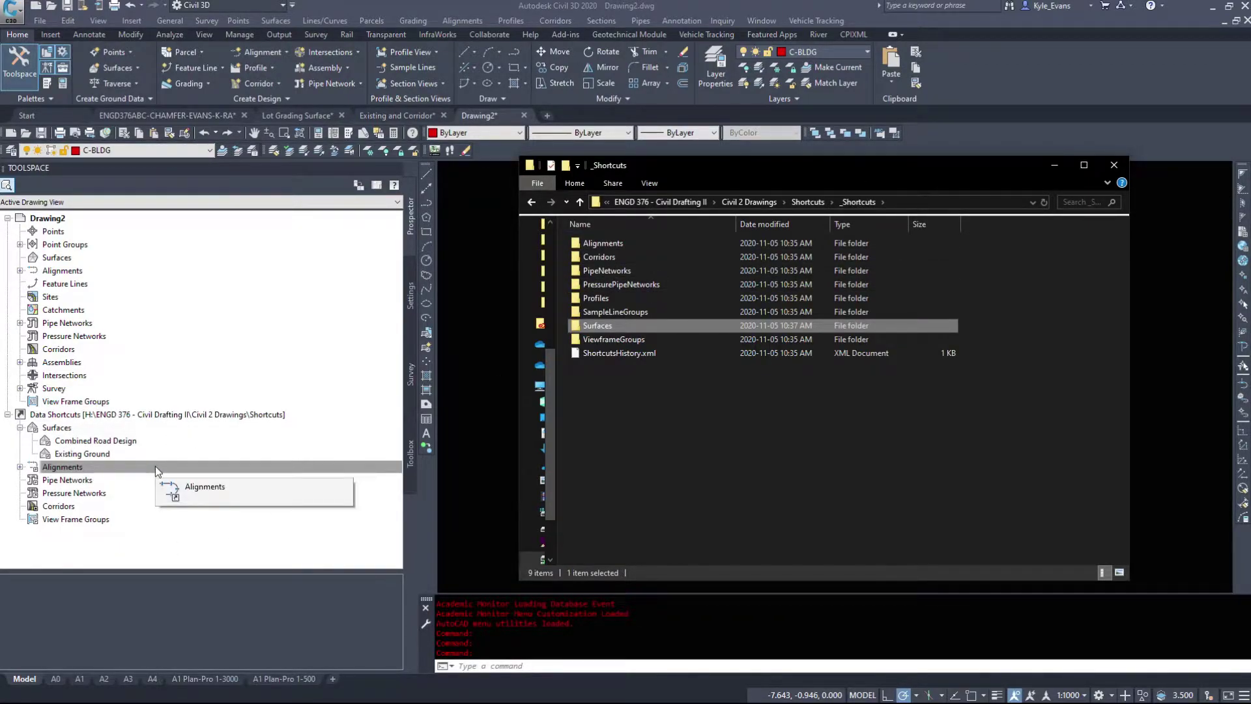
{"action": "left_click", "coordinate": [151, 423]}
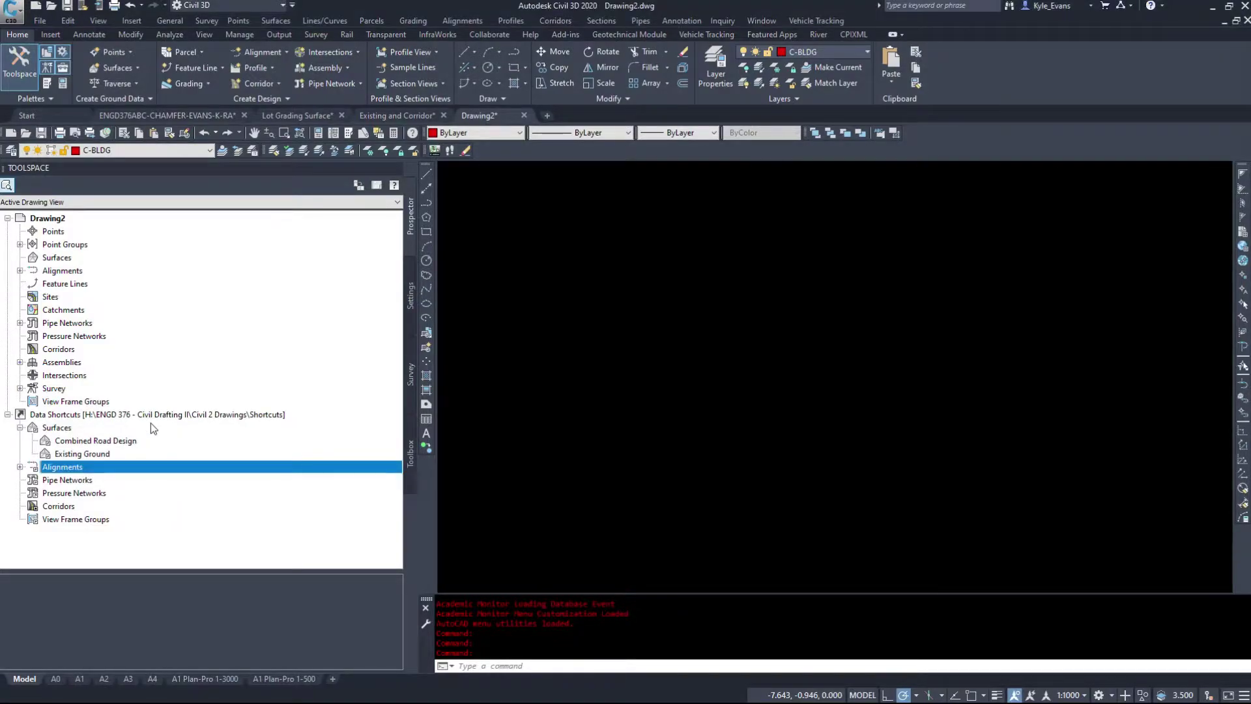
{"action": "left_click", "coordinate": [395, 115]}
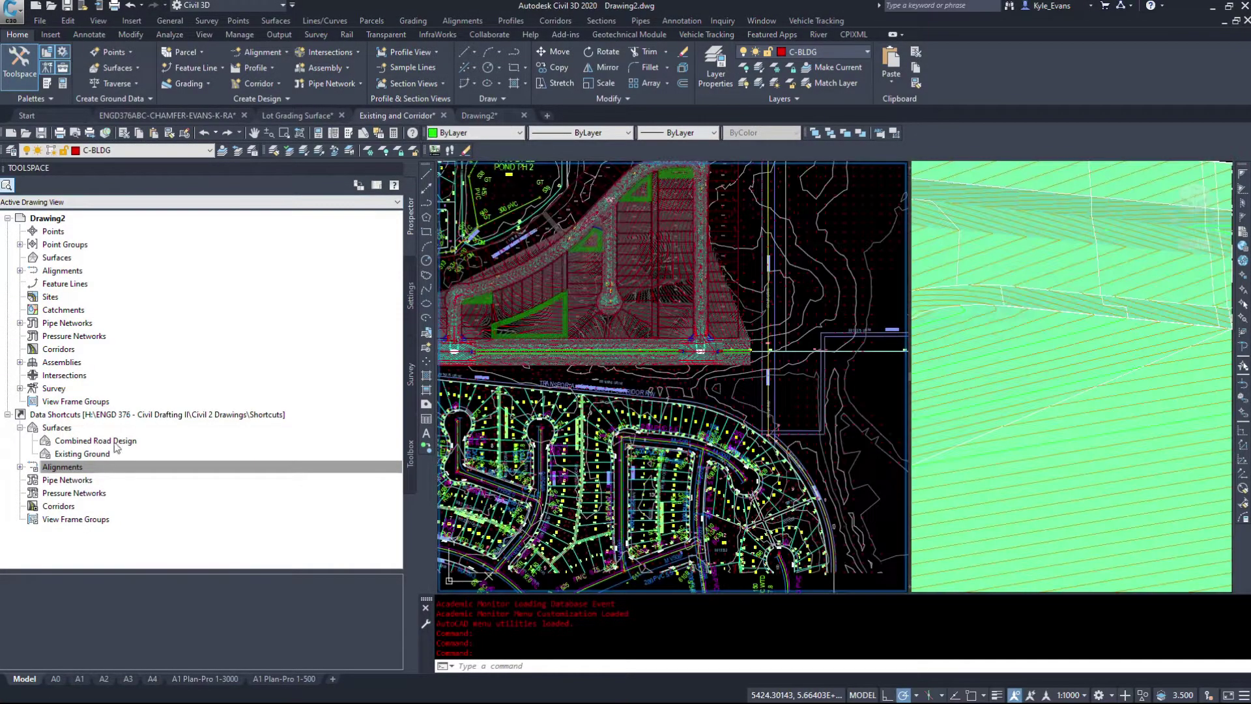
{"action": "right_click", "coordinate": [84, 415]}
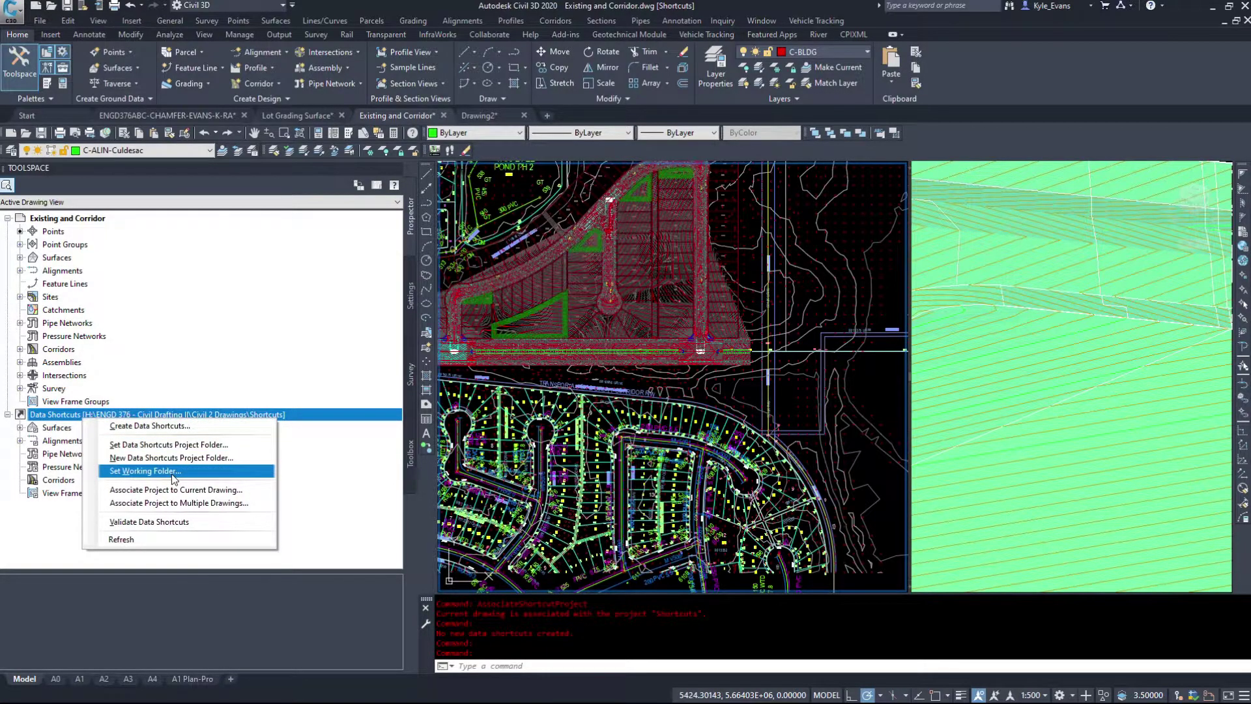
{"action": "left_click", "coordinate": [157, 426]}
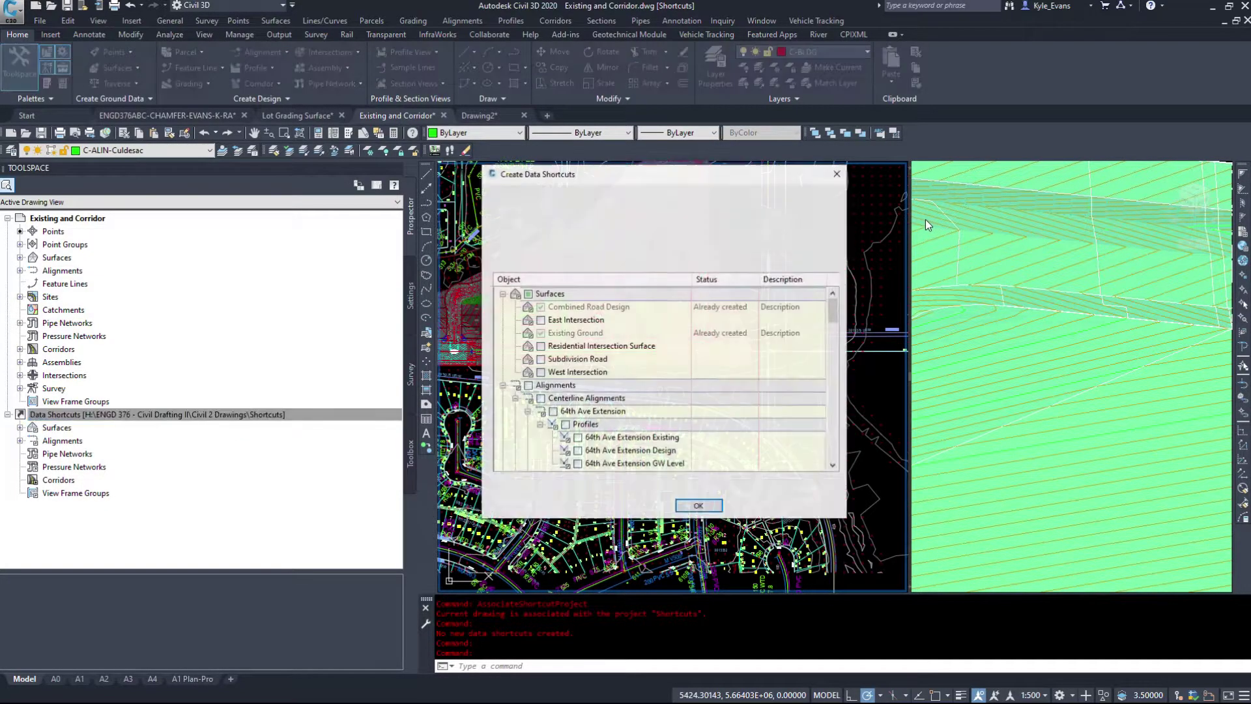
{"action": "left_click", "coordinate": [502, 293]}
{"action": "left_click", "coordinate": [528, 306]}
{"action": "left_click", "coordinate": [503, 307]}
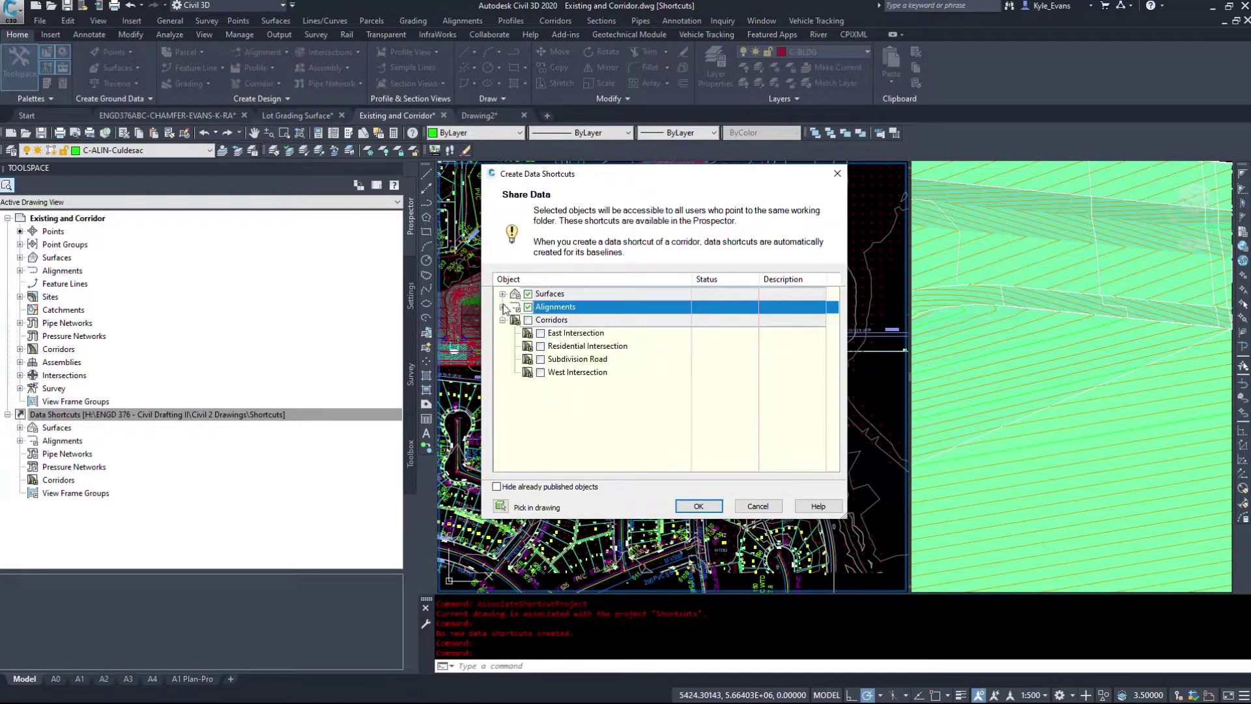
{"action": "left_click", "coordinate": [527, 319]}
{"action": "left_click", "coordinate": [502, 319]}
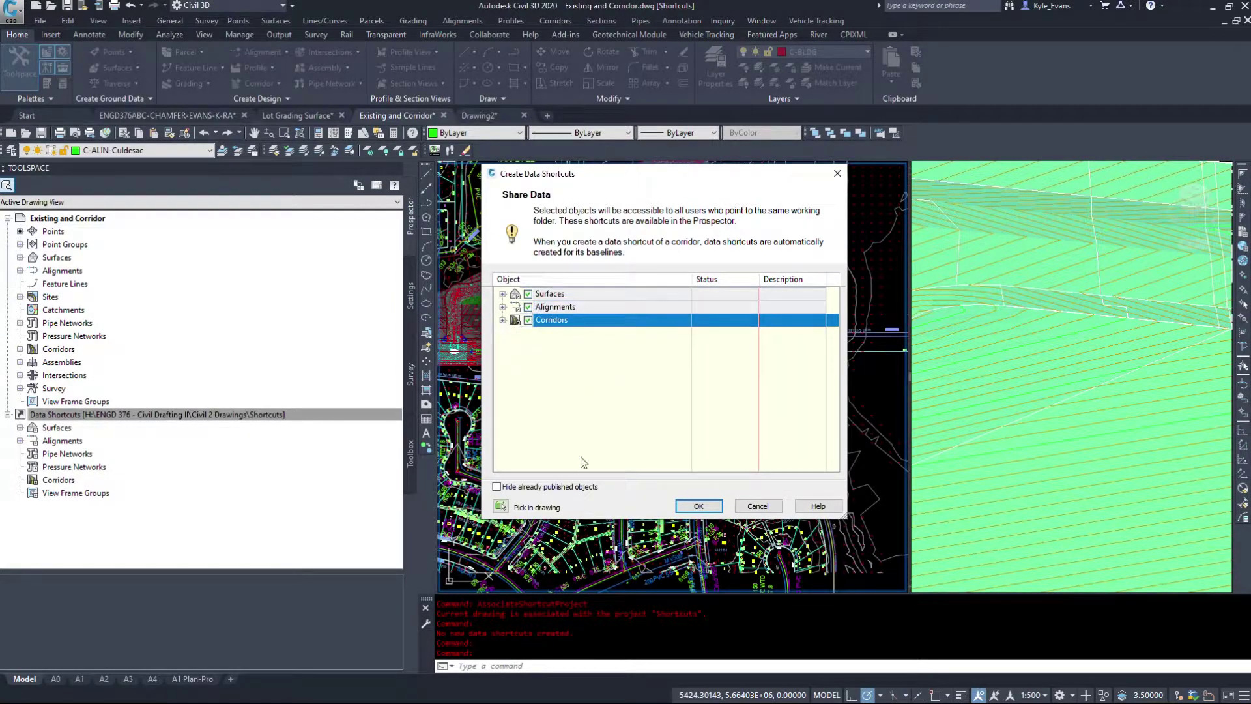
{"action": "left_click", "coordinate": [698, 505]}
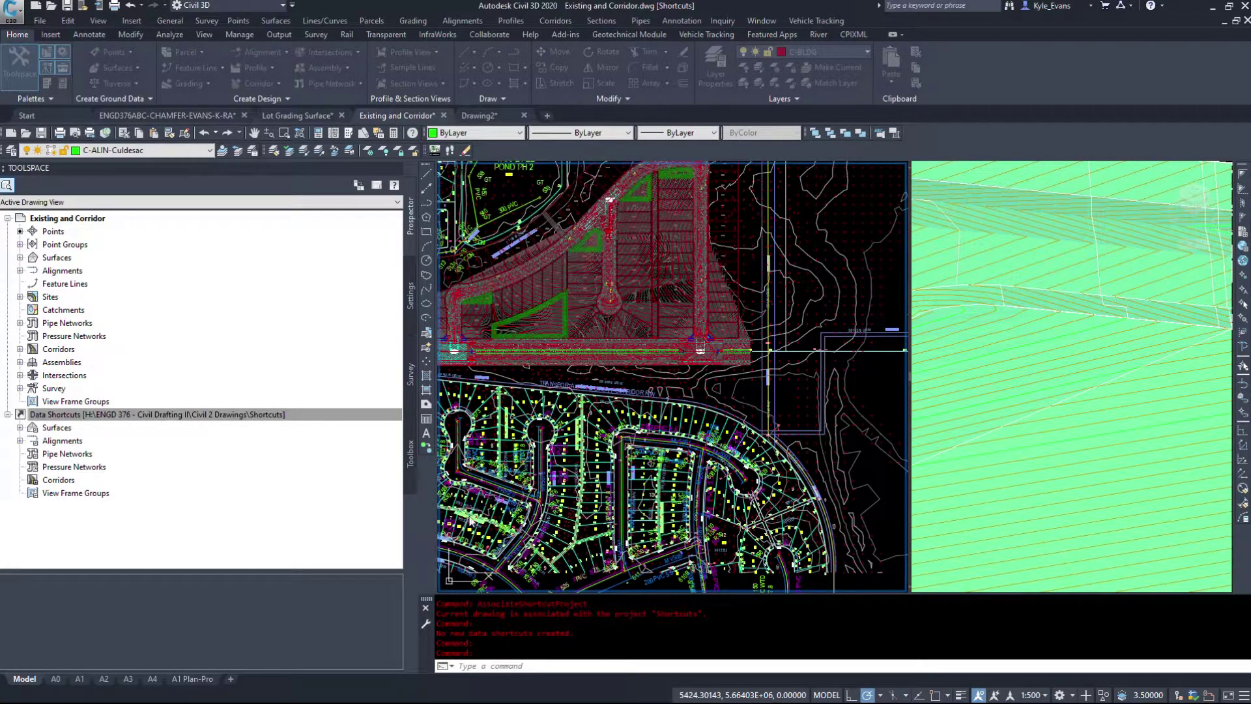
Check the Corridors and Alignments groups of the project's data shortcuts for the published objects.
{"action": "left_click", "coordinate": [140, 414]}
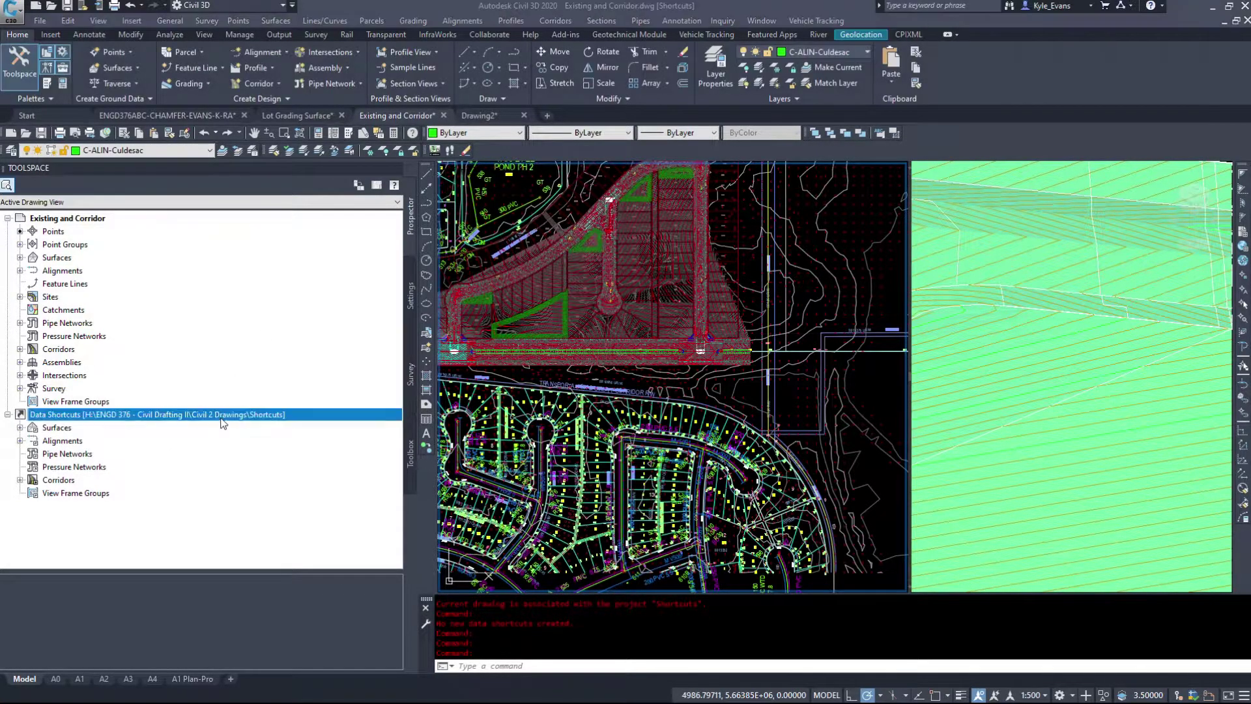
{"action": "left_click", "coordinate": [20, 480]}
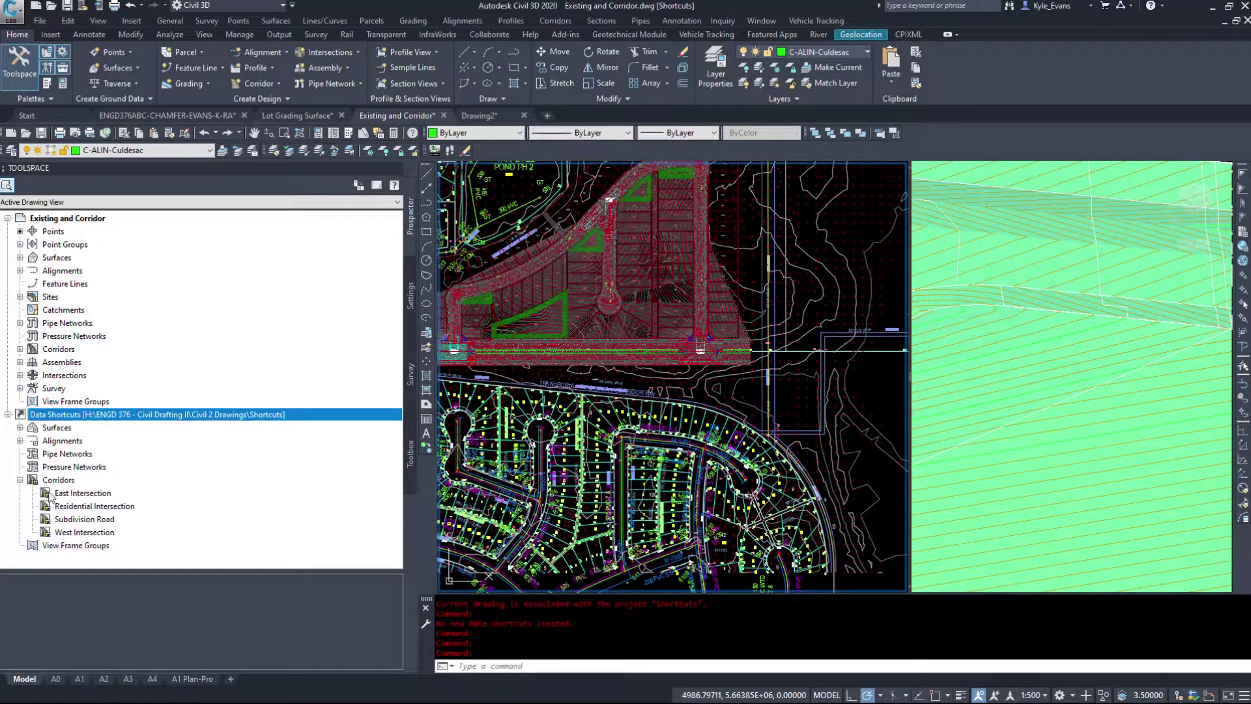
{"action": "left_click", "coordinate": [62, 480]}
{"action": "left_click", "coordinate": [20, 440]}
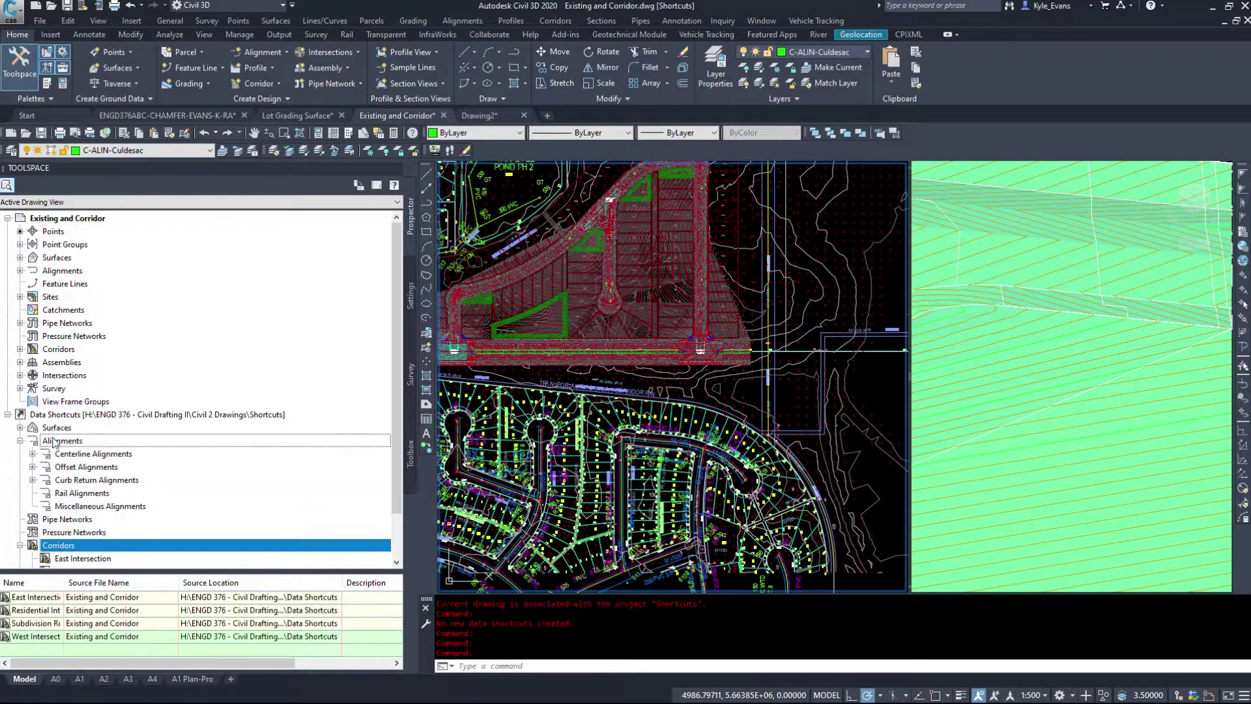
{"action": "left_click", "coordinate": [62, 440]}
In Drawing2, create a reference to the Combined Road Design surface shortcut, keeping its name and the EDDT Design 0.5m IDX & 0.1 INT style.
{"action": "left_click", "coordinate": [460, 115]}
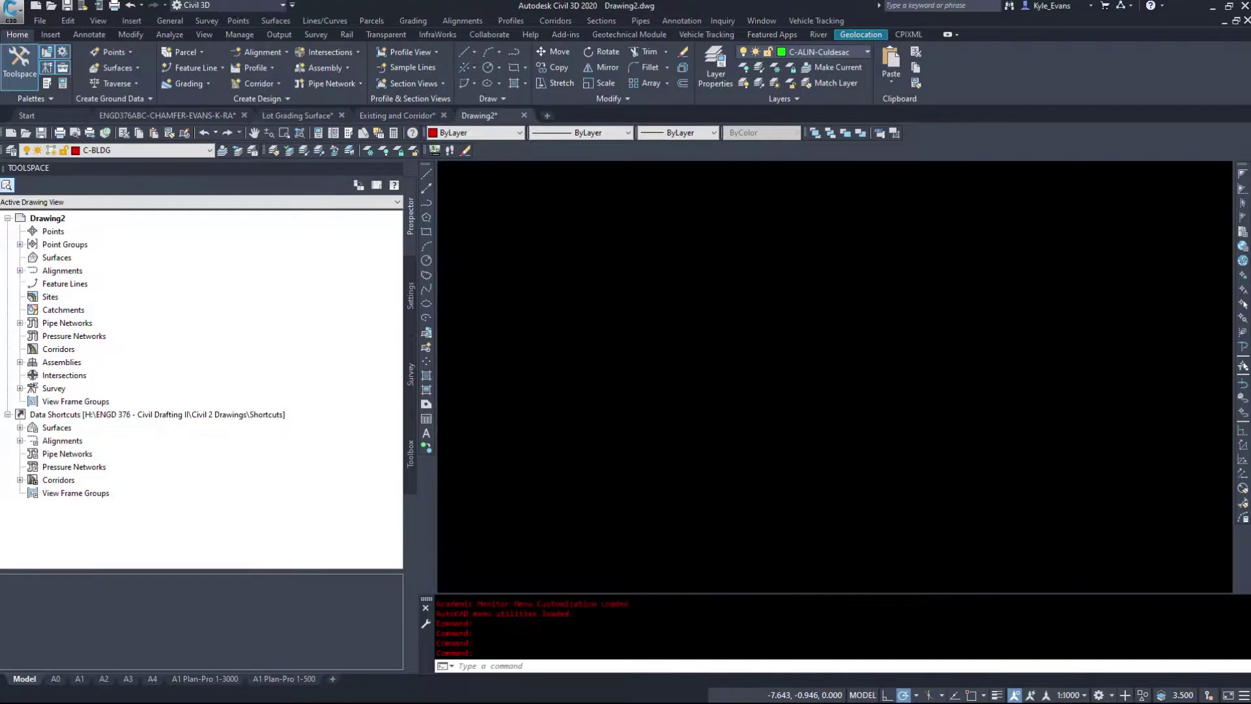
{"action": "left_click", "coordinate": [20, 428]}
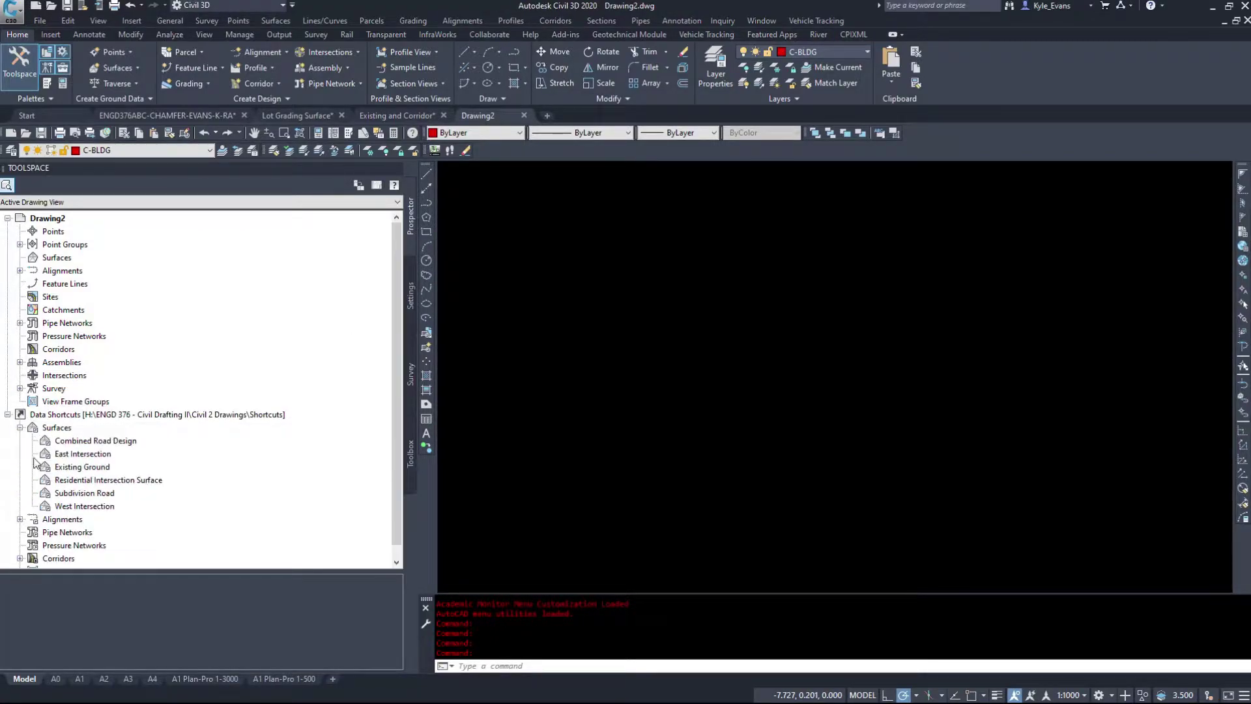
{"action": "right_click", "coordinate": [65, 441]}
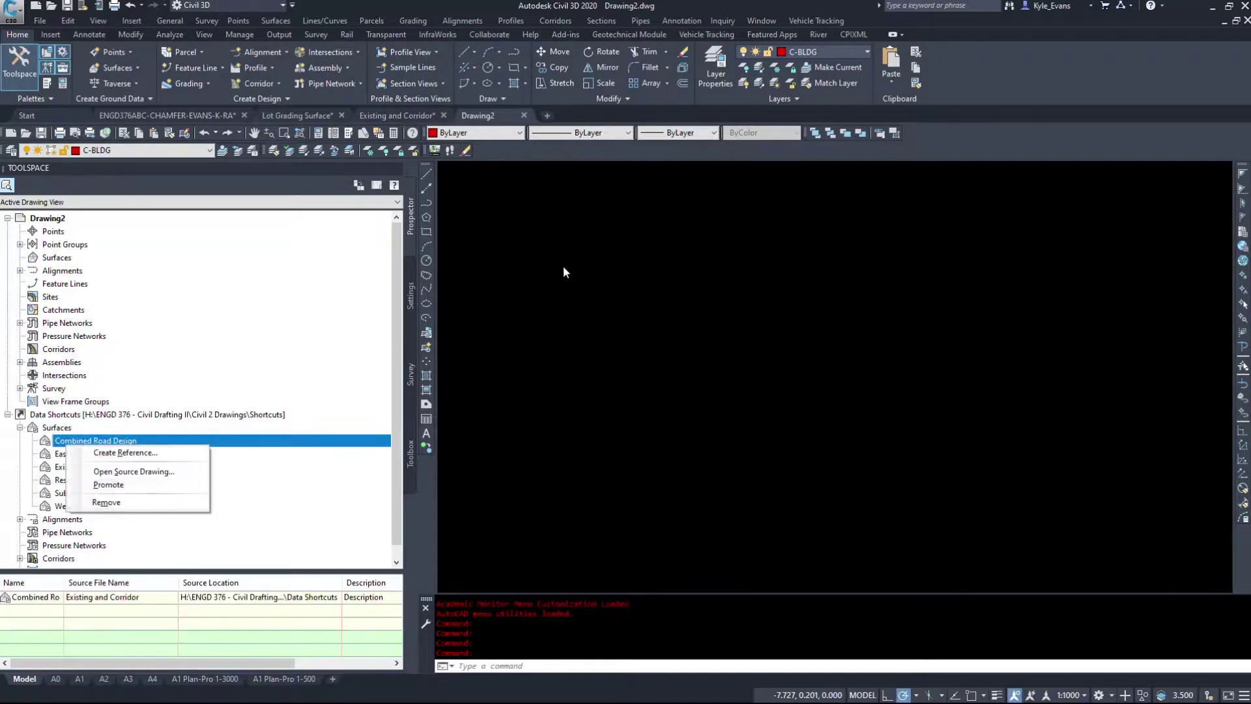
{"action": "left_click", "coordinate": [172, 415]}
{"action": "right_click", "coordinate": [84, 442]}
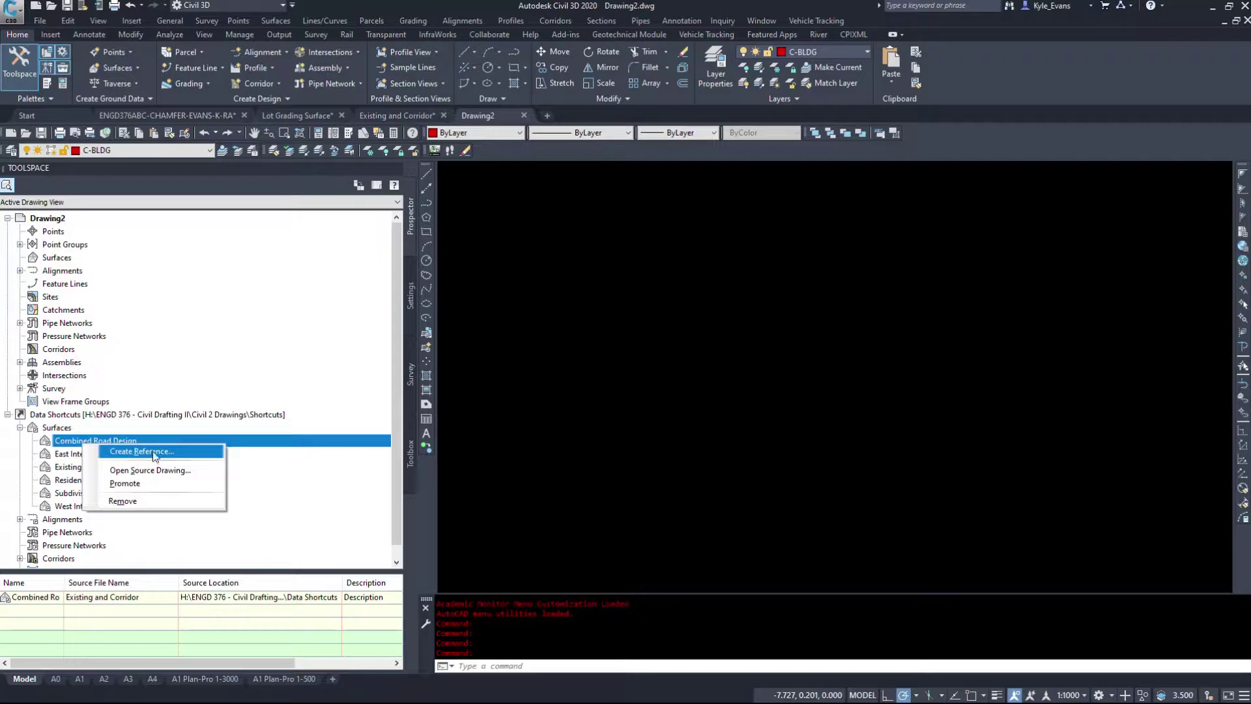
{"action": "left_click", "coordinate": [142, 452]}
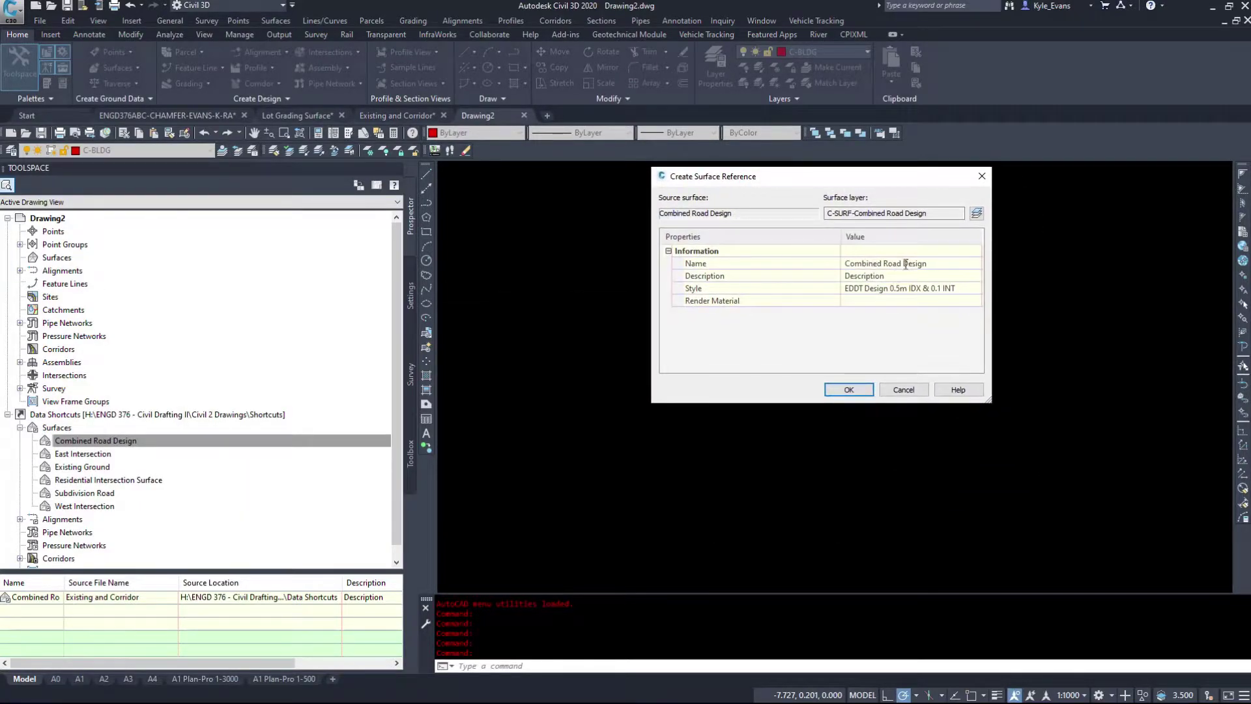
{"action": "left_click", "coordinate": [906, 266]}
{"action": "left_click", "coordinate": [696, 263]}
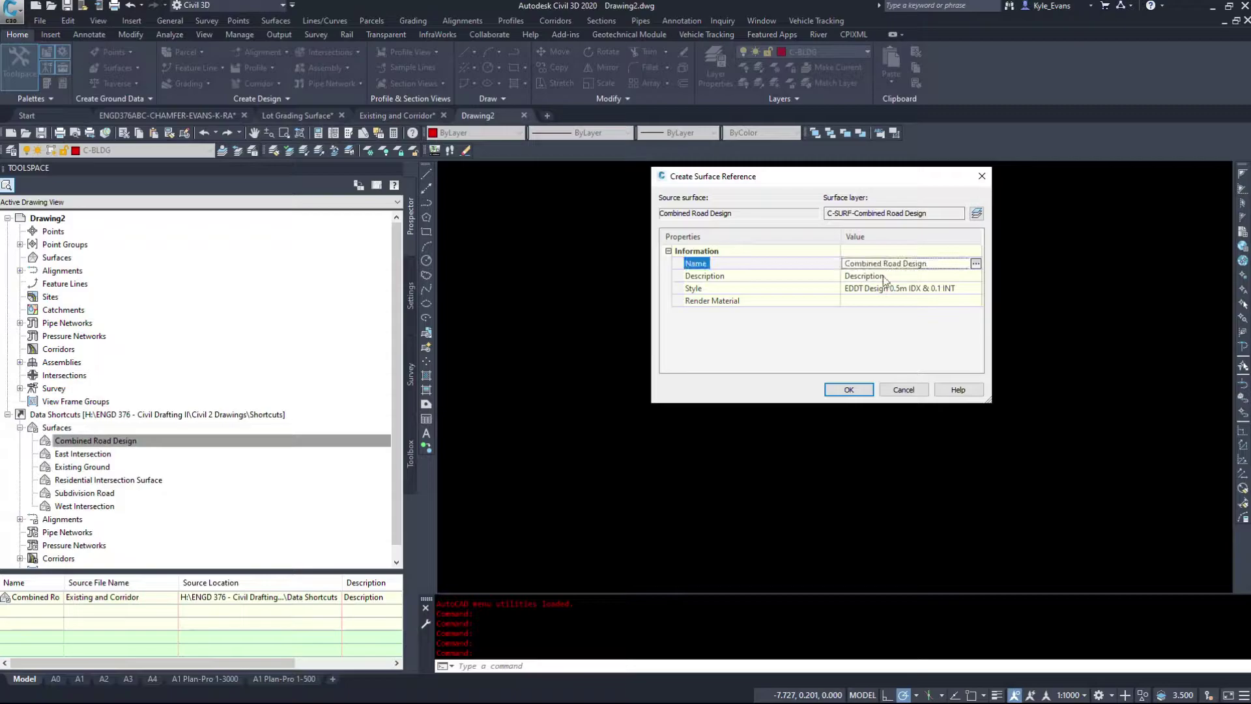
{"action": "key", "text": "shift+Tab"}
{"action": "left_click", "coordinate": [909, 288]}
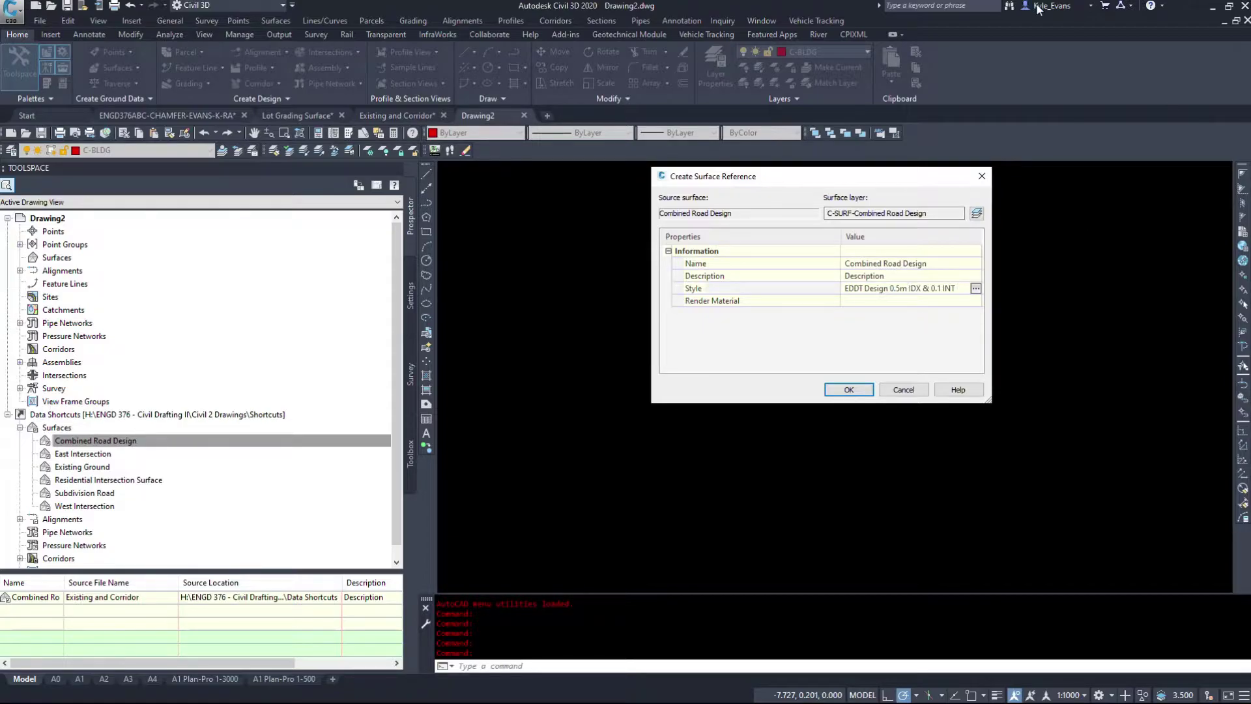
{"action": "left_click", "coordinate": [846, 390]}
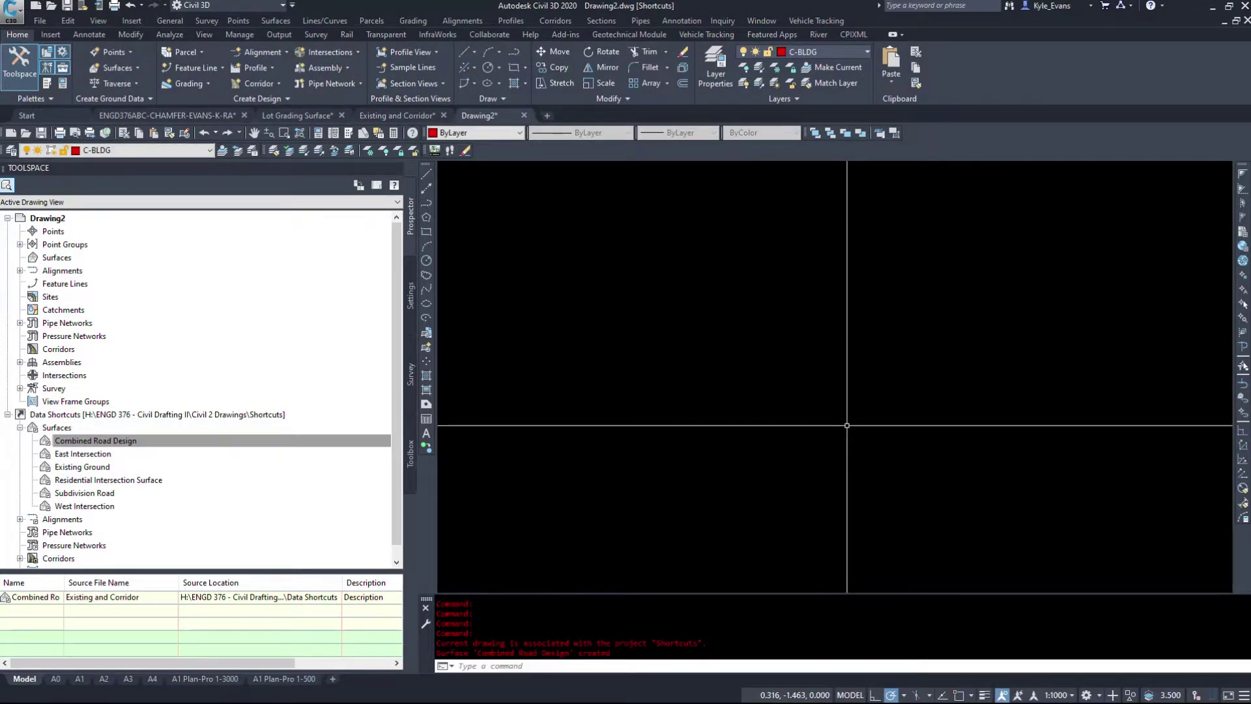
Zoom to the drawing extents and select the referenced road surface to examine its contours and available surface tools.
{"action": "type", "text": "ze"}
{"action": "key", "text": "Return"}
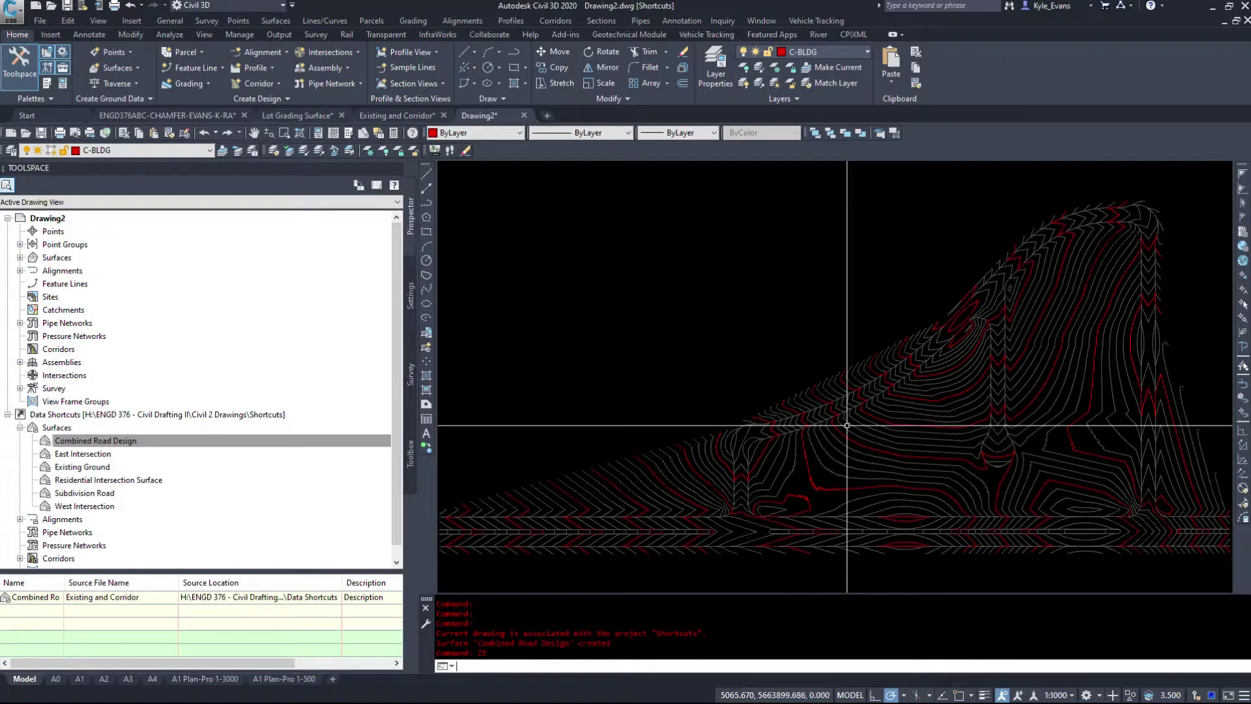
{"action": "left_click", "coordinate": [847, 425]}
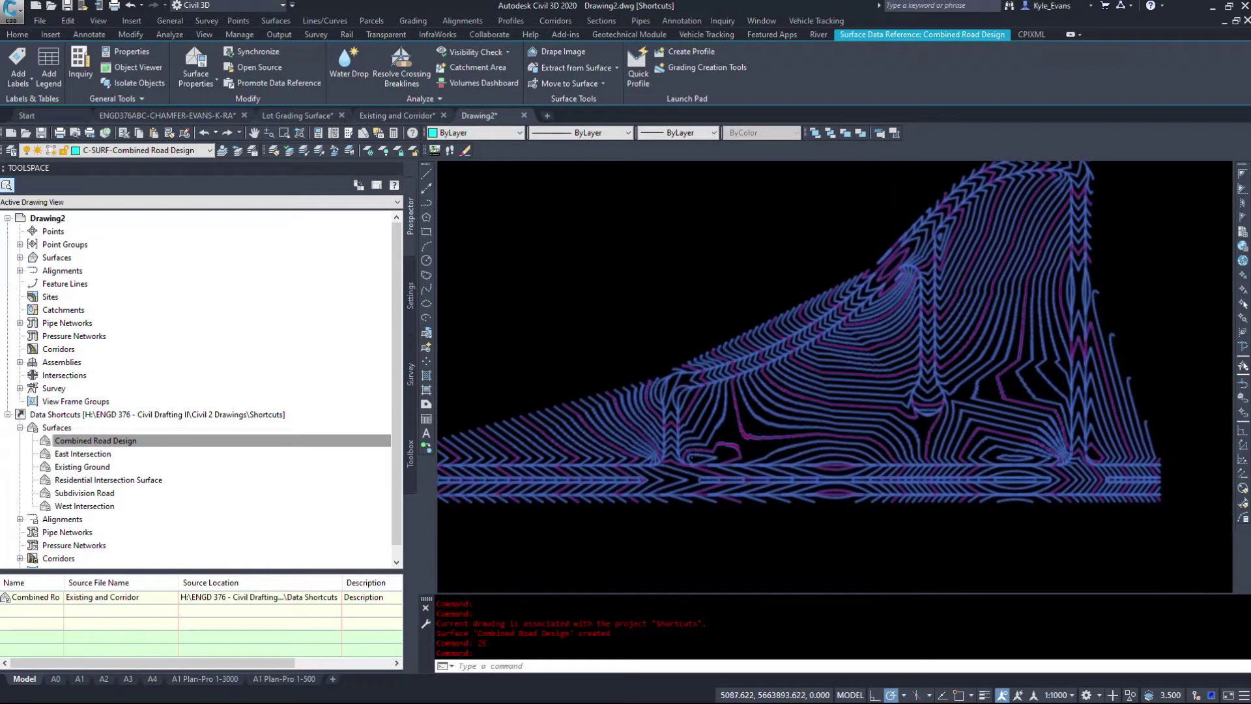
{"action": "scroll", "coordinate": [810, 383], "scroll_direction": "down", "scroll_amount": 3}
{"action": "key", "text": "Escape"}
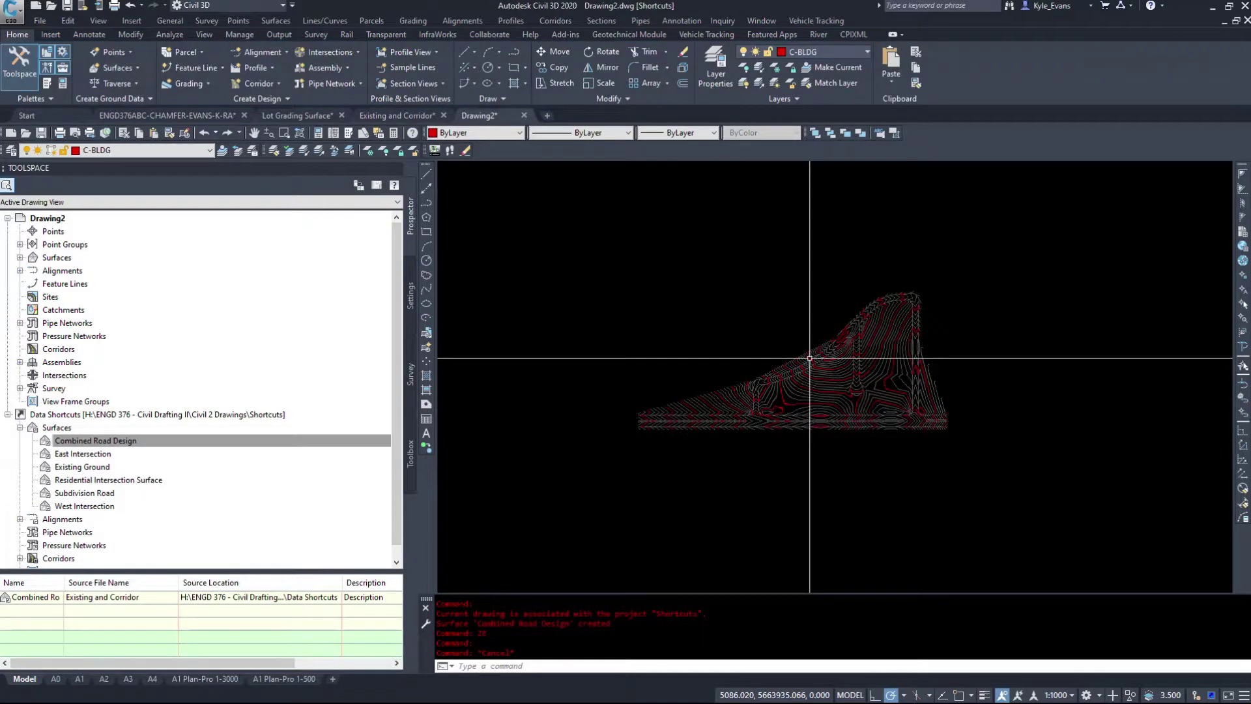
{"action": "left_click", "coordinate": [866, 356]}
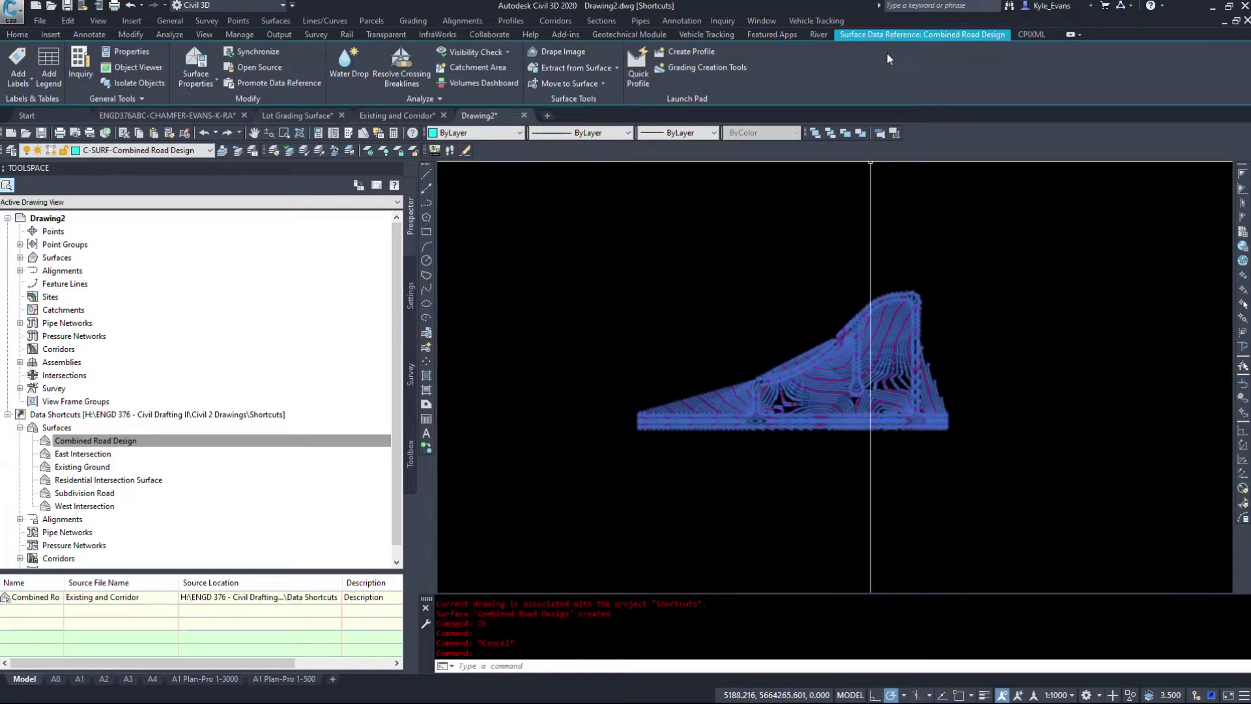
Expand the Combined Road Design surface in Drawing2, inspect its Masks and Watersheds entries, and clear the selection.
{"action": "left_click", "coordinate": [21, 257]}
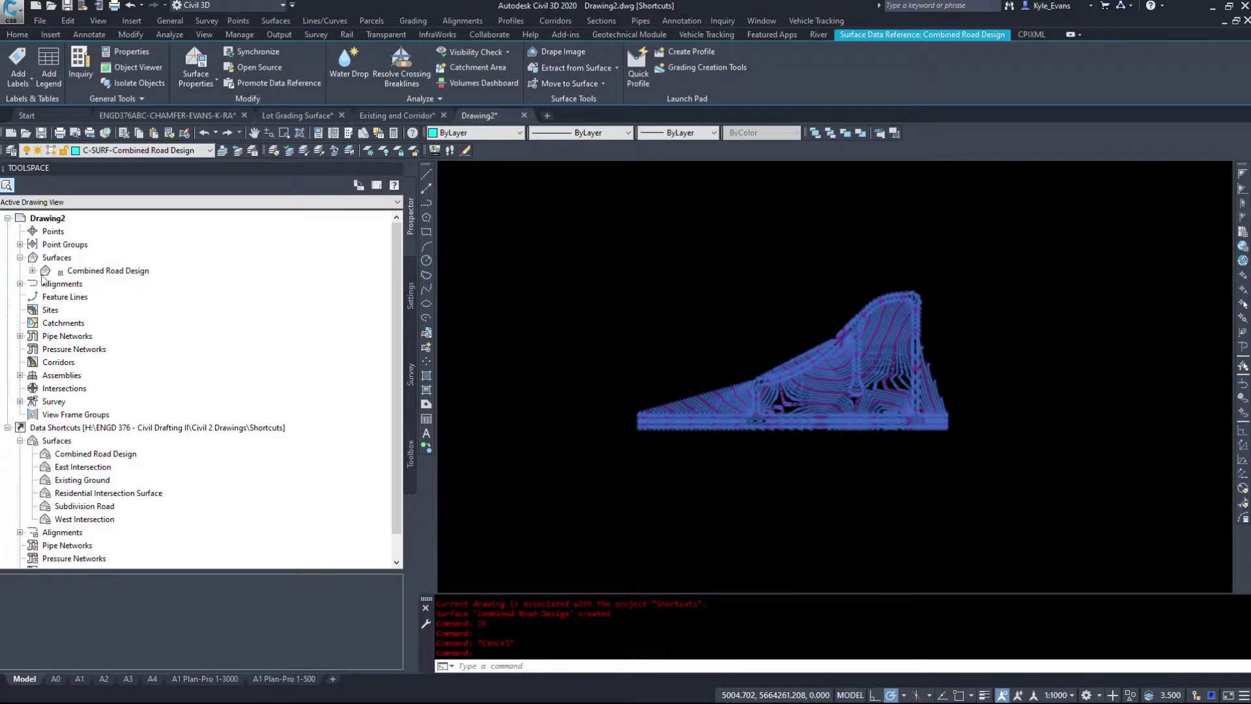
{"action": "left_click", "coordinate": [32, 271]}
{"action": "left_click", "coordinate": [81, 285]}
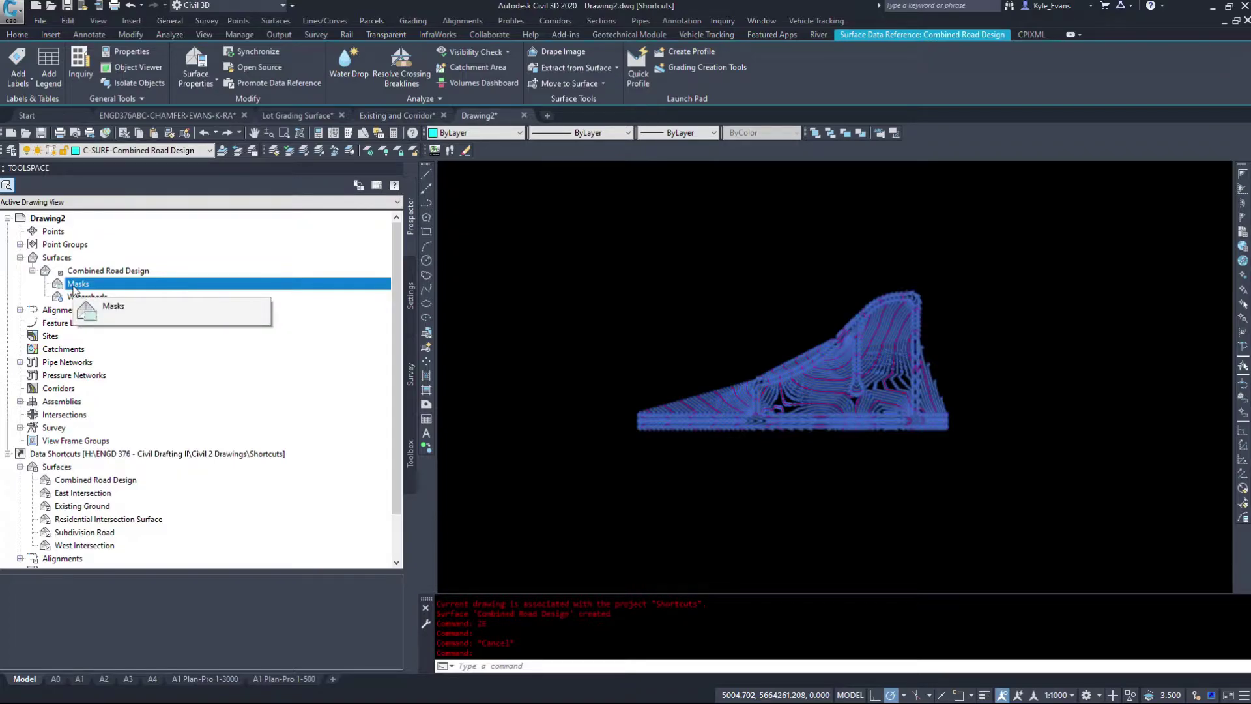
{"action": "left_click", "coordinate": [88, 297]}
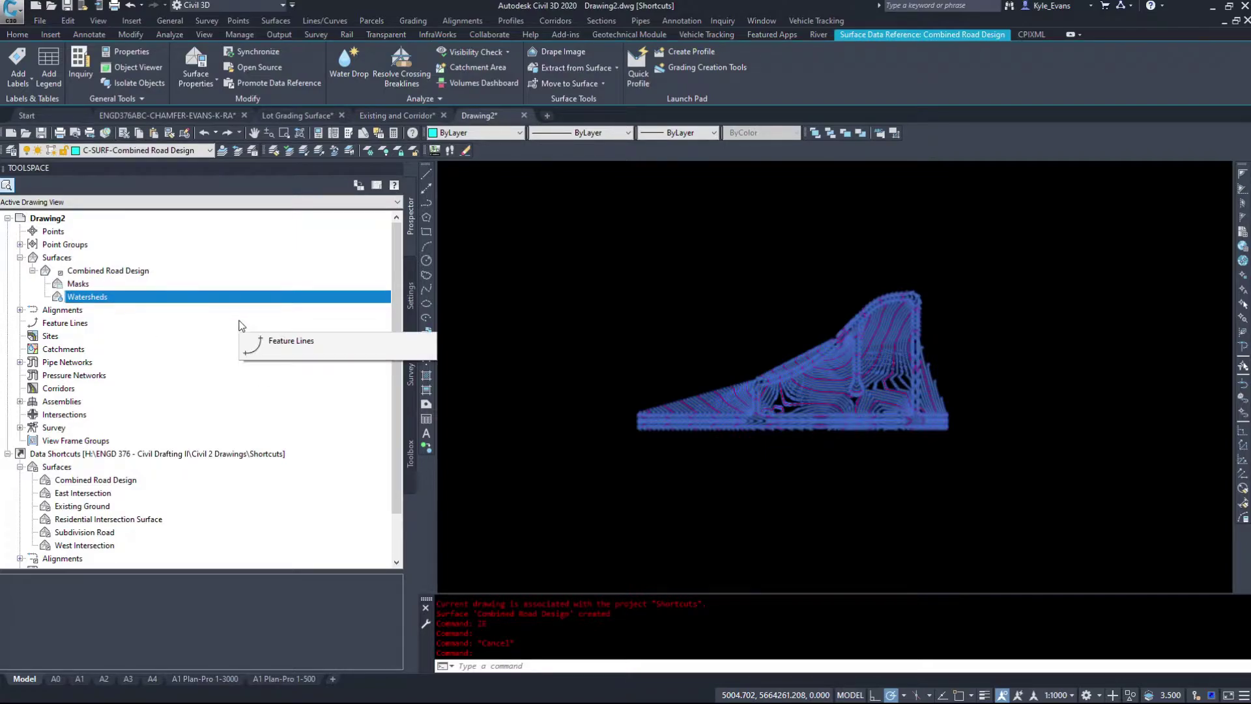
{"action": "key", "text": "Escape"}
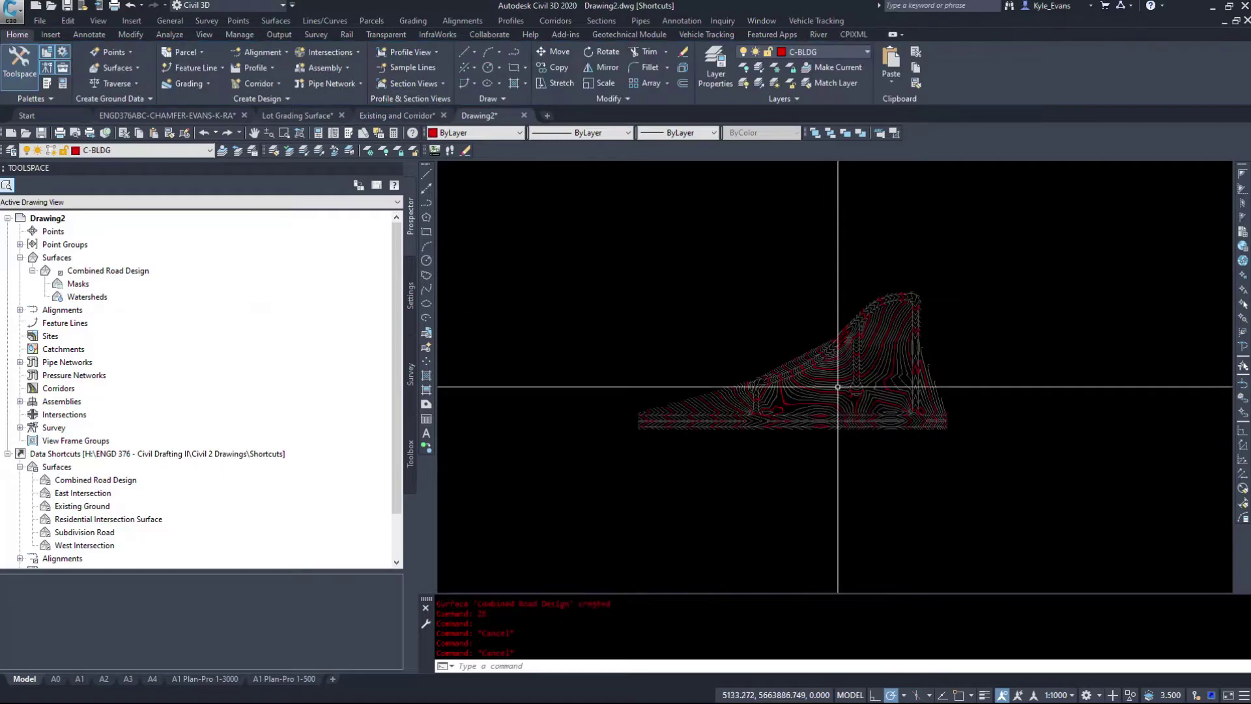
Edit the referenced surface's style to make Triangles visible in the Plan view direction.
{"action": "middle_click_drag", "start_coordinate": [810, 260], "coordinate": [753, 232]}
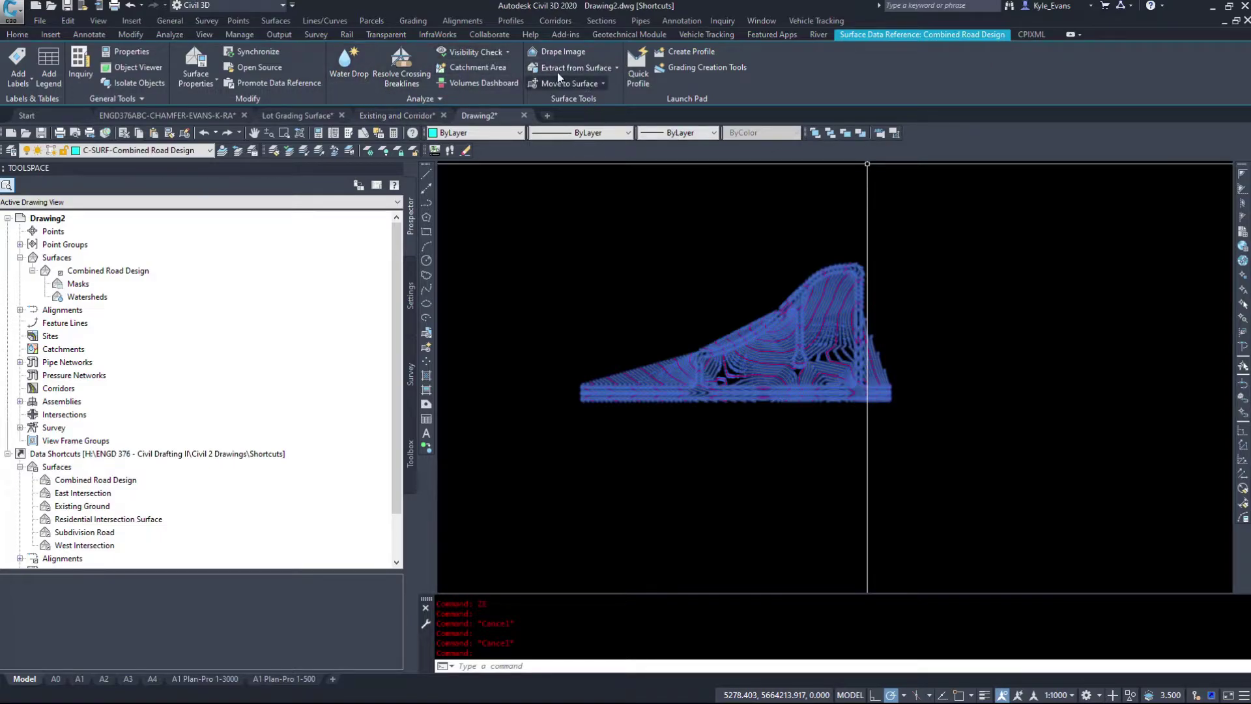
{"action": "right_click", "coordinate": [772, 363]}
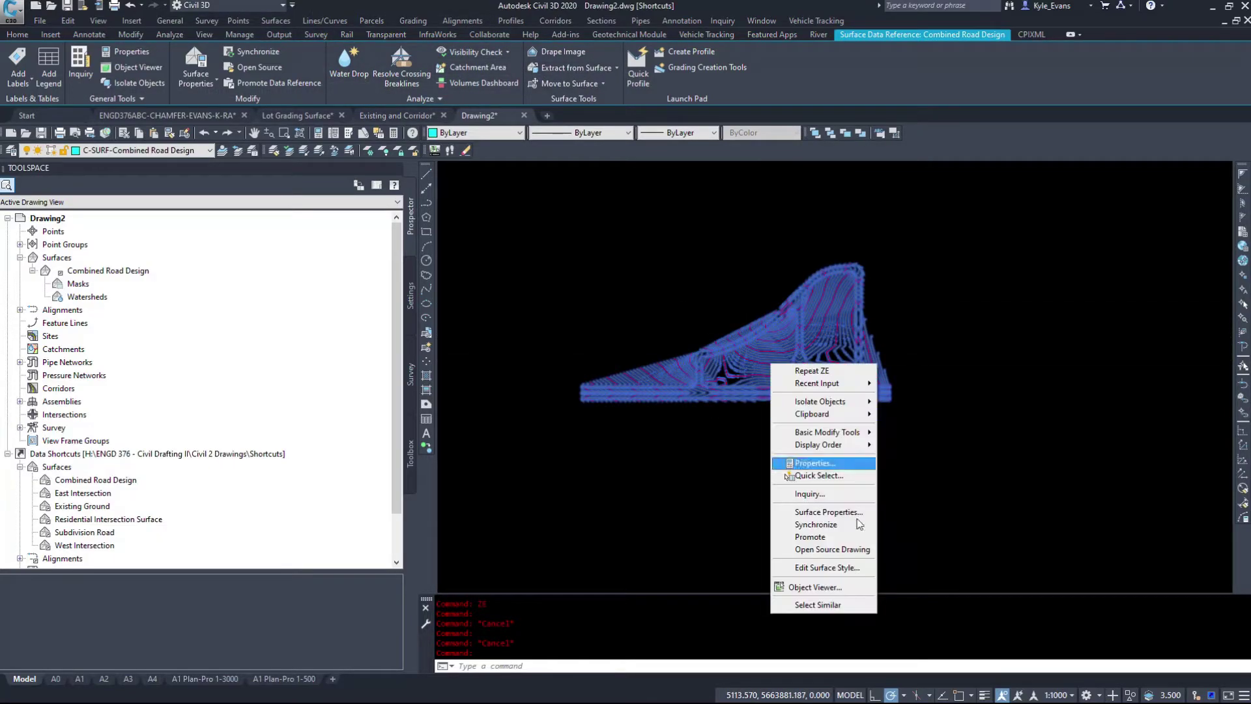
{"action": "left_click", "coordinate": [825, 568]}
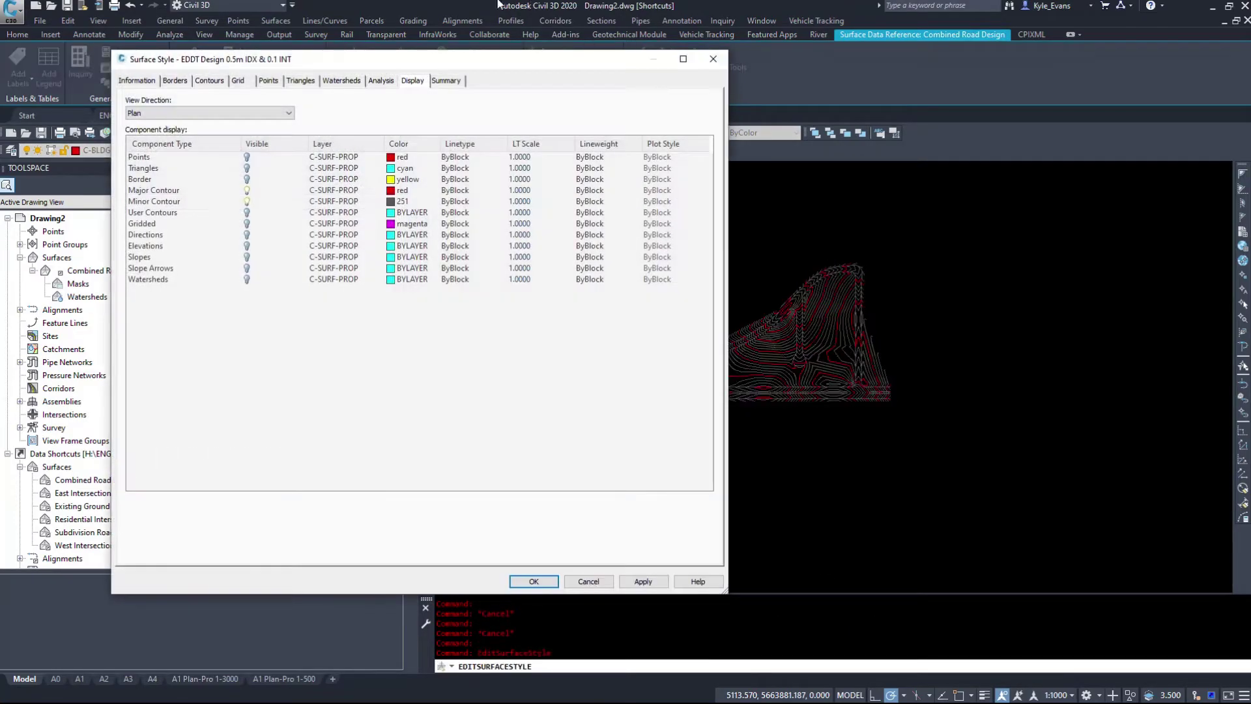
{"action": "left_click", "coordinate": [250, 169]}
{"action": "left_click", "coordinate": [247, 168]}
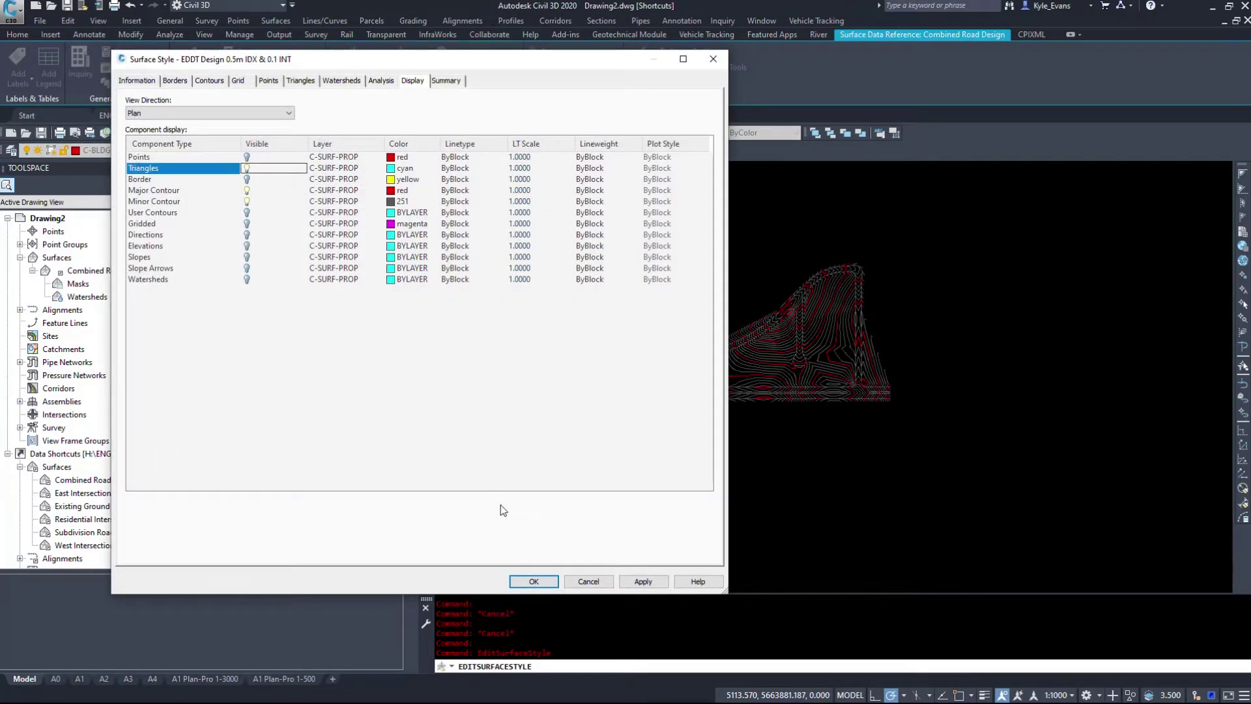
{"action": "left_click", "coordinate": [533, 581]}
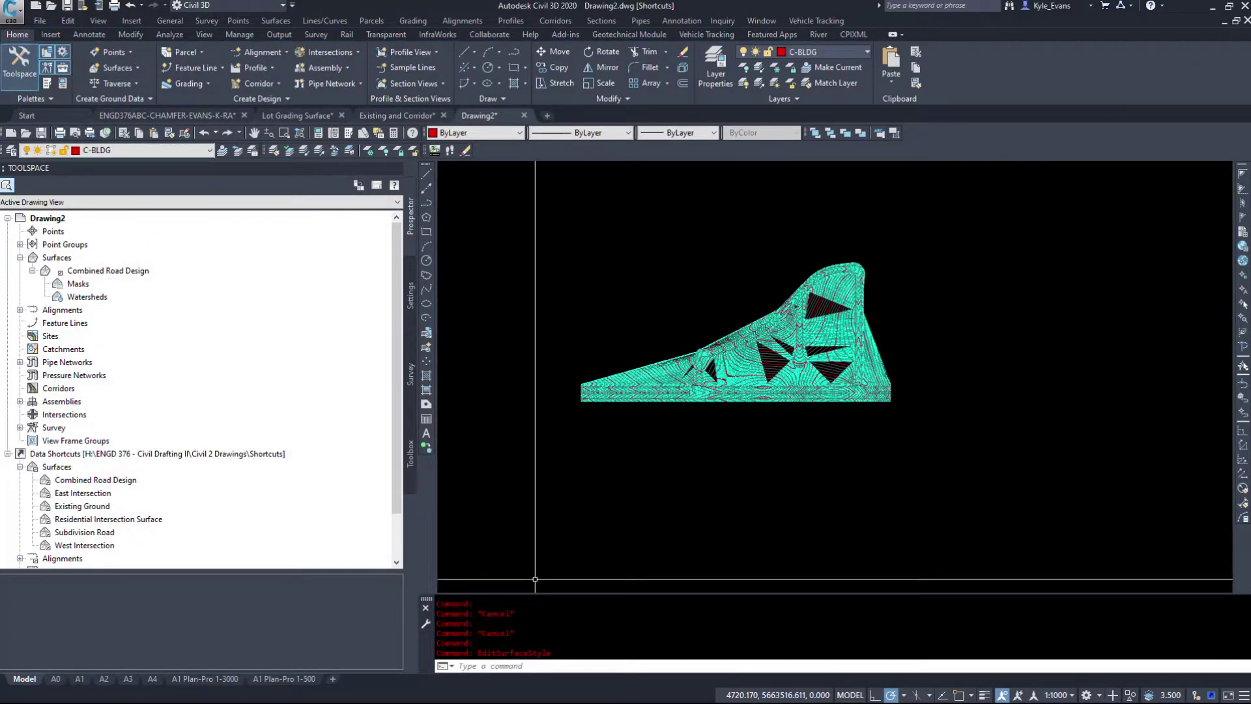
Try to delete a crossing-window selection of triangle edges along the upper-left edge of the referenced Combined Road Design surface.
{"action": "left_click", "coordinate": [734, 364]}
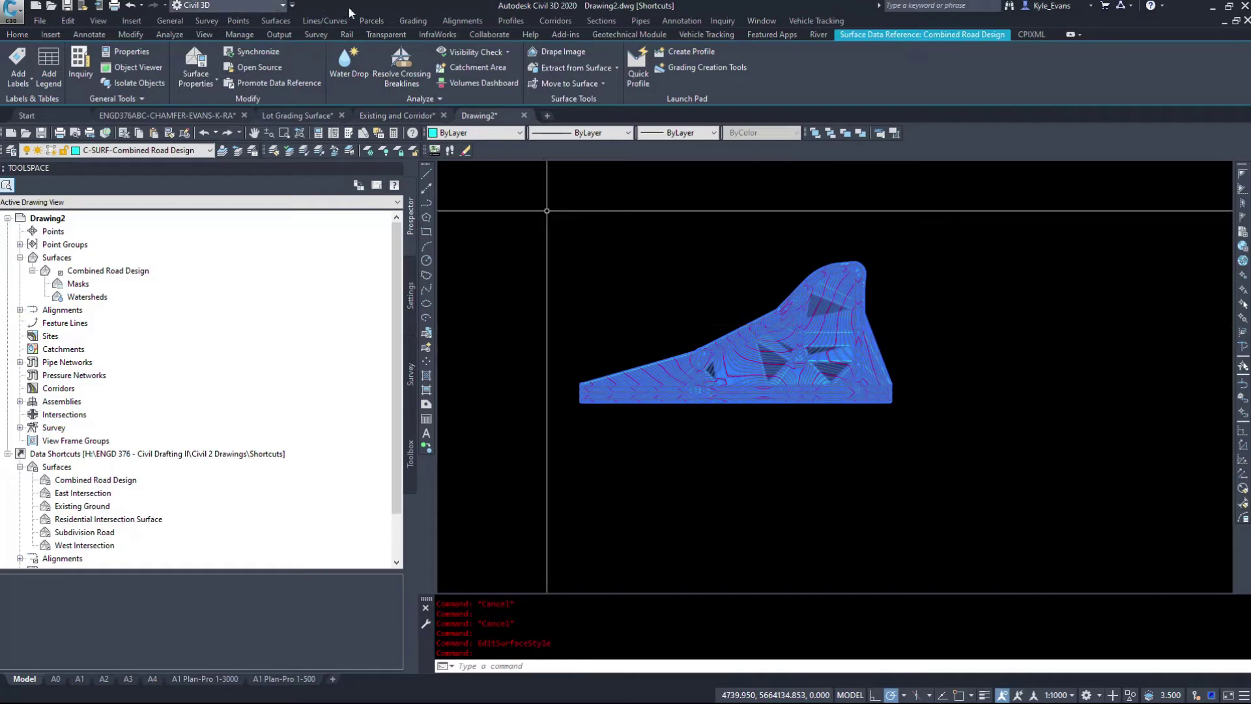
{"action": "left_click", "coordinate": [283, 6]}
{"action": "left_click", "coordinate": [480, 17]}
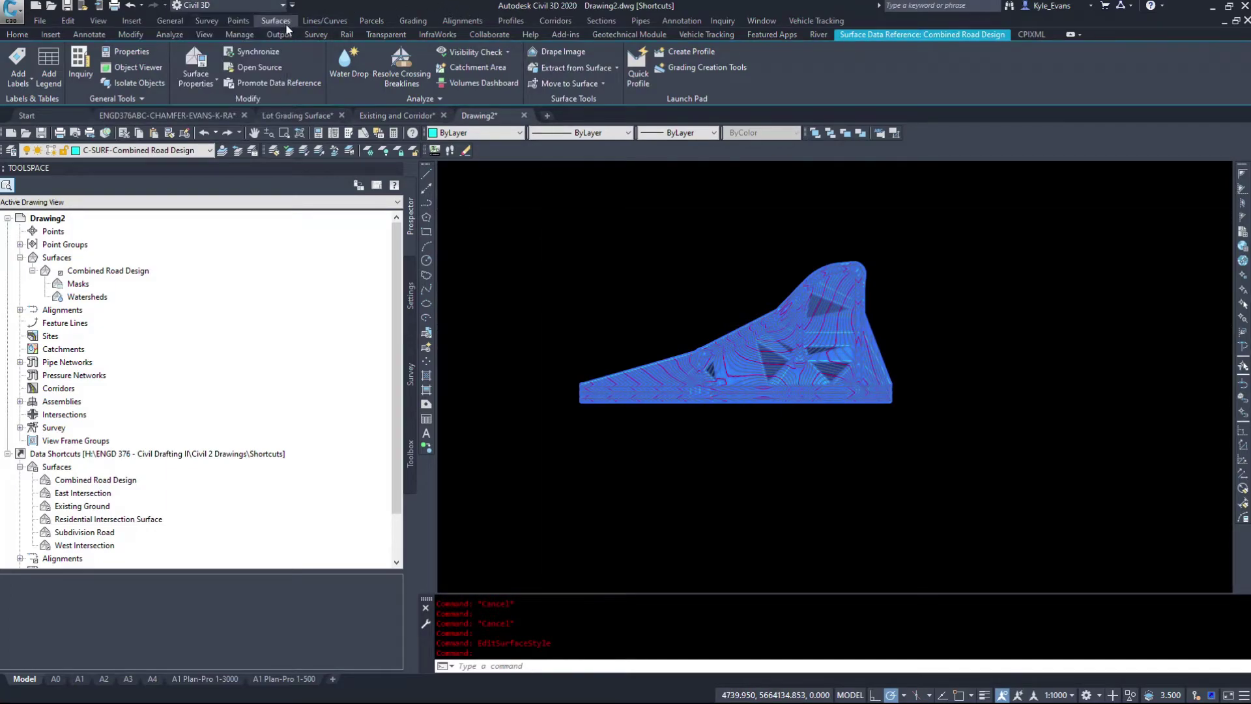
{"action": "left_click", "coordinate": [276, 20]}
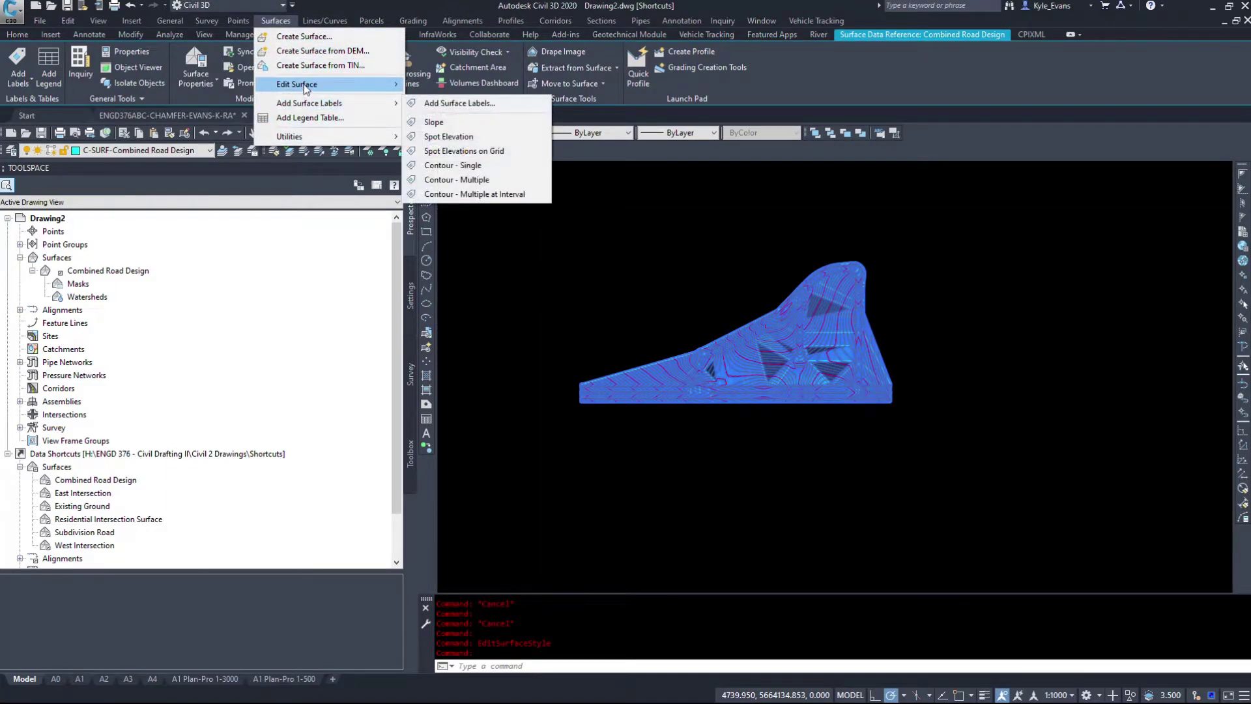
{"action": "mouse_move", "coordinate": [308, 84]}
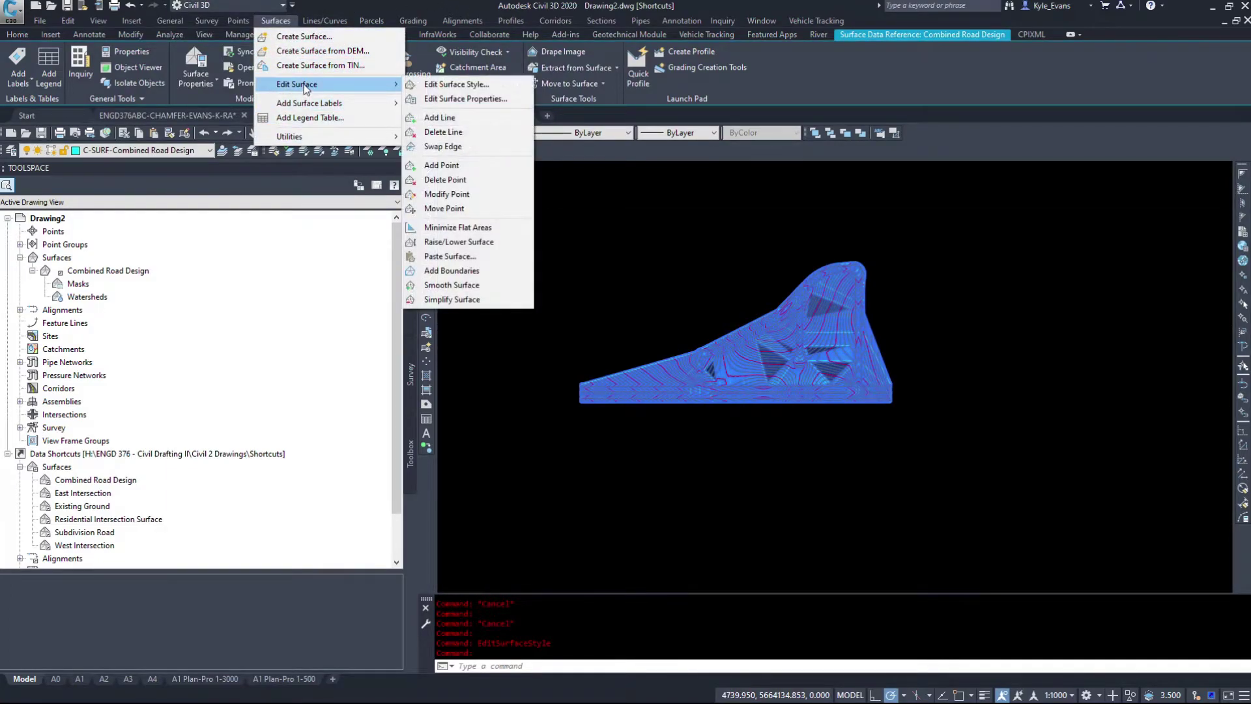
{"action": "left_click", "coordinate": [474, 132]}
{"action": "scroll", "coordinate": [651, 384], "scroll_direction": "up", "scroll_amount": 3}
{"action": "left_click", "coordinate": [665, 282]}
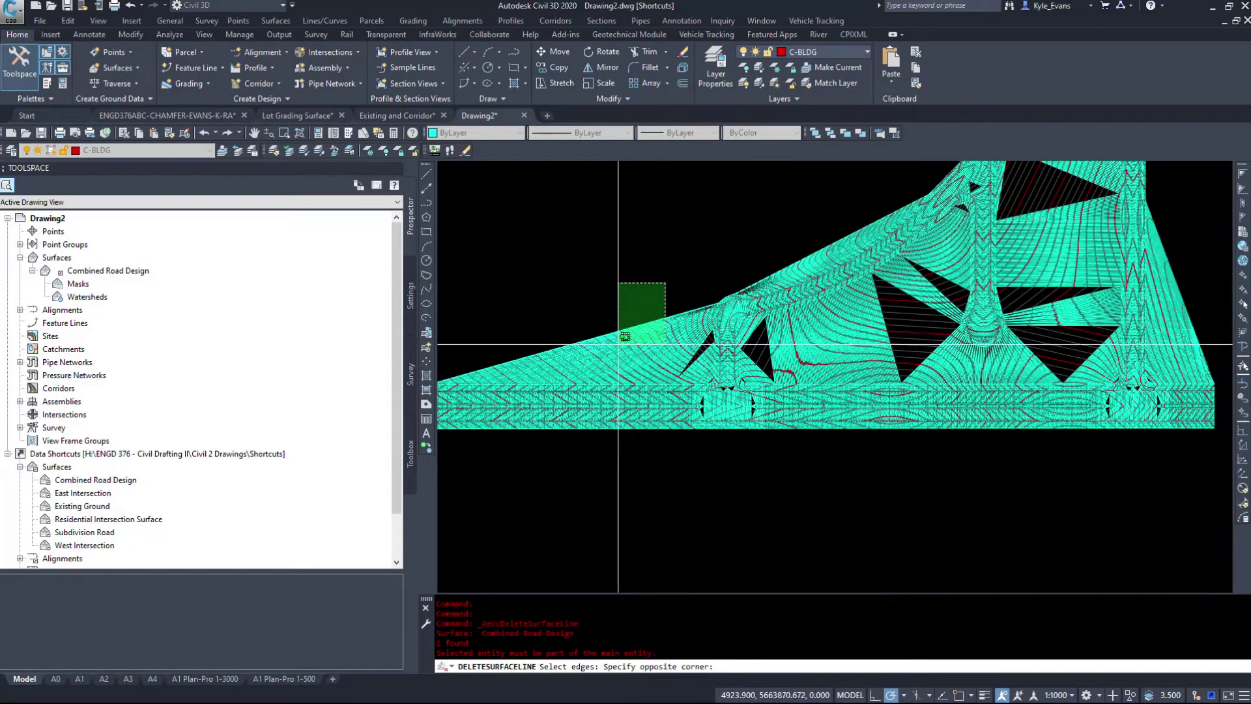
{"action": "left_click", "coordinate": [625, 335]}
{"action": "key", "text": "Return"}
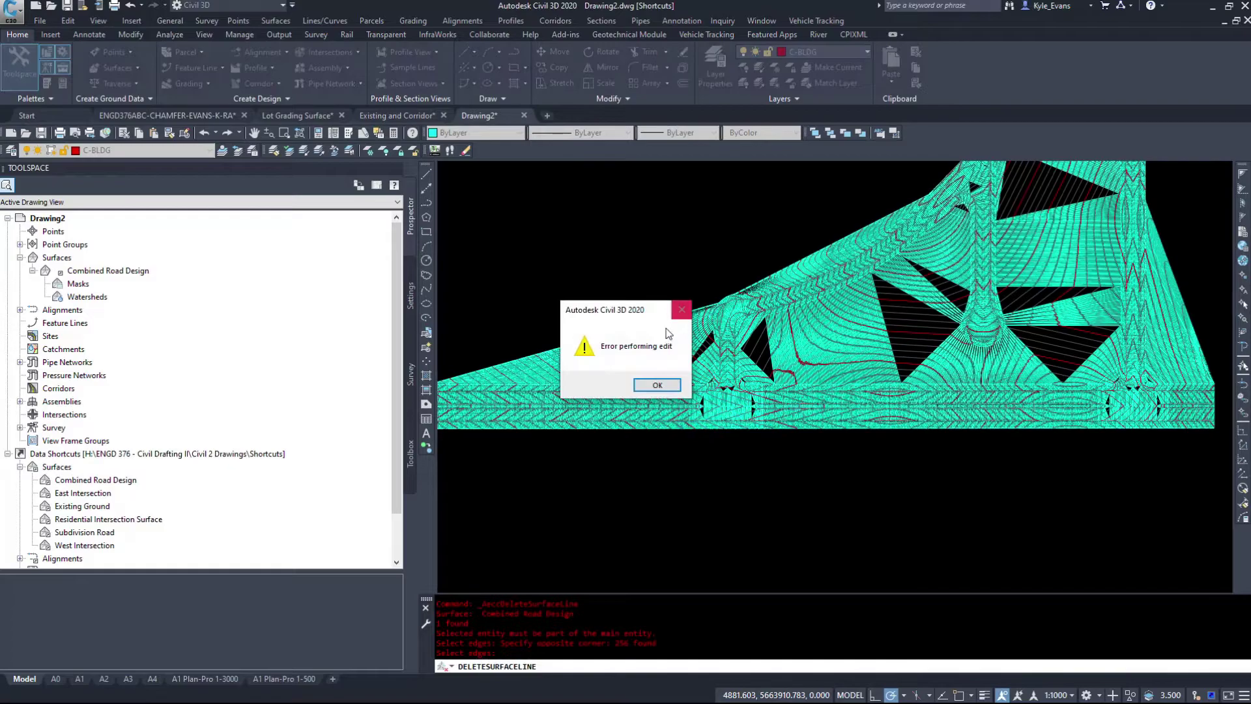
{"action": "left_click", "coordinate": [649, 386]}
{"action": "key", "text": "Escape"}
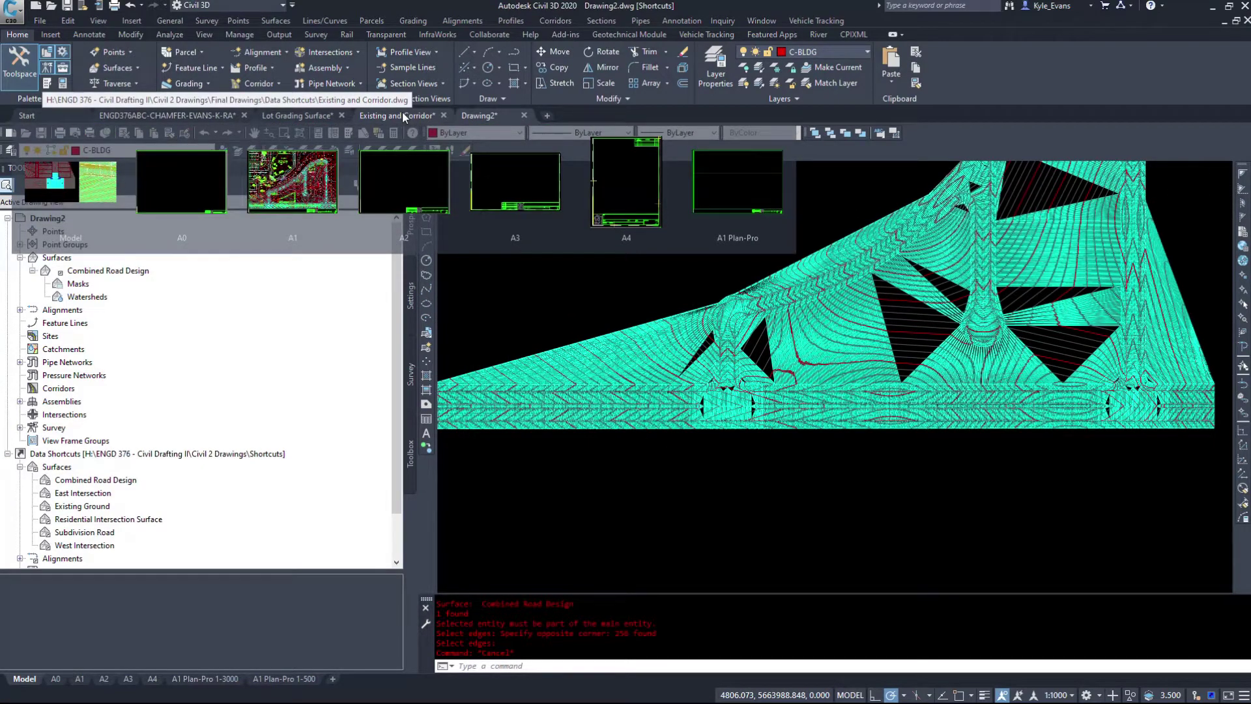
In the Existing and Corridor drawing, edit the Combined Road Design surface's style to make Triangles visible in the Plan view direction.
{"action": "left_click", "coordinate": [402, 112]}
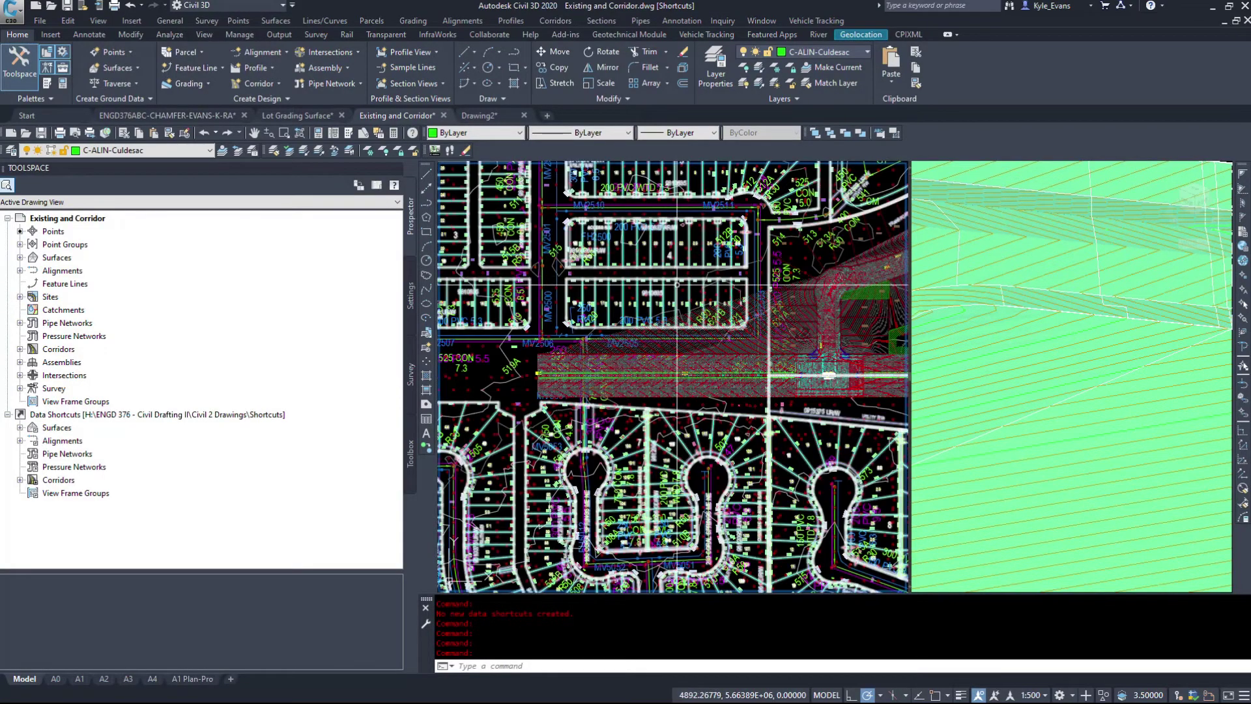
{"action": "scroll", "coordinate": [677, 285], "scroll_direction": "up", "scroll_amount": 3}
{"action": "left_click", "coordinate": [730, 306]}
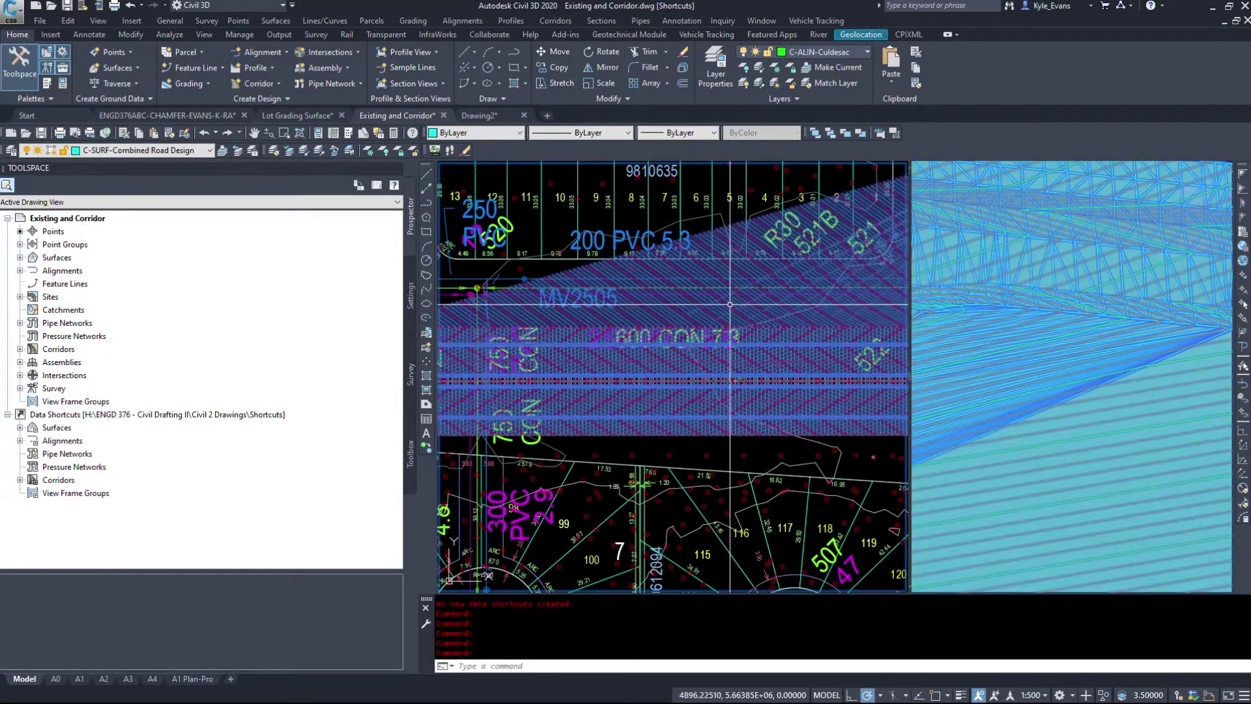
{"action": "right_click", "coordinate": [731, 306]}
{"action": "left_click", "coordinate": [783, 466]}
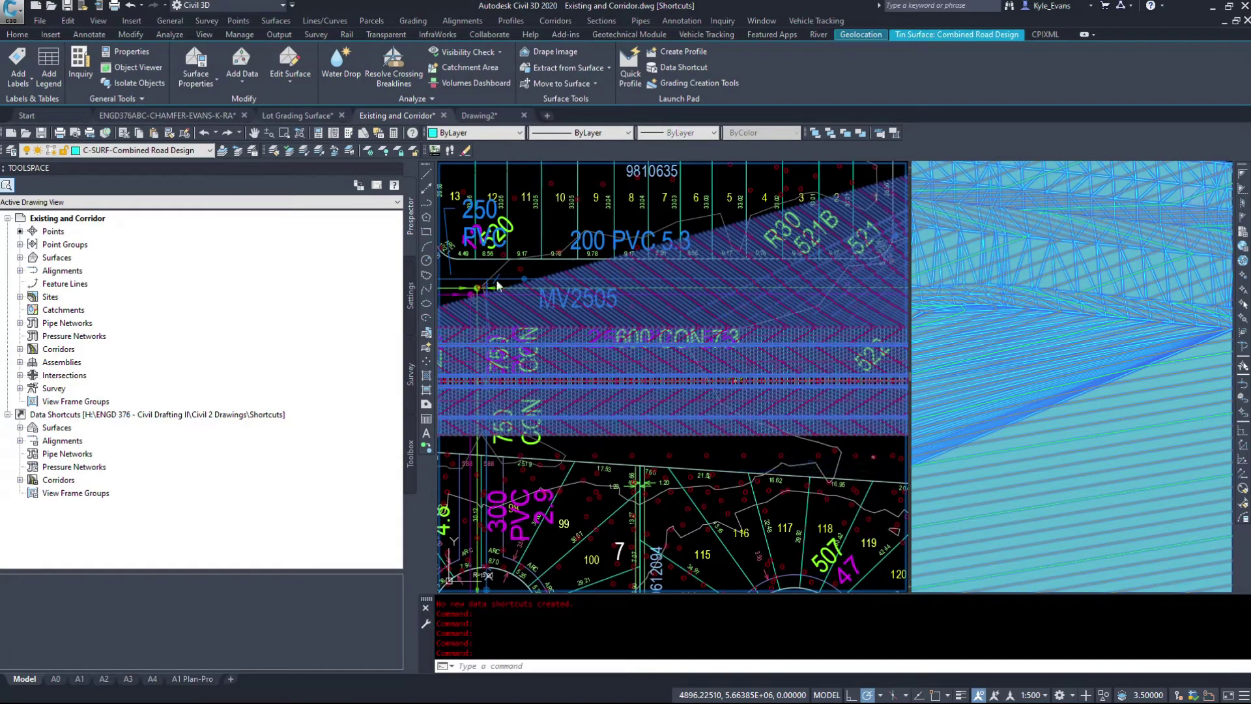
{"action": "left_click", "coordinate": [247, 167]}
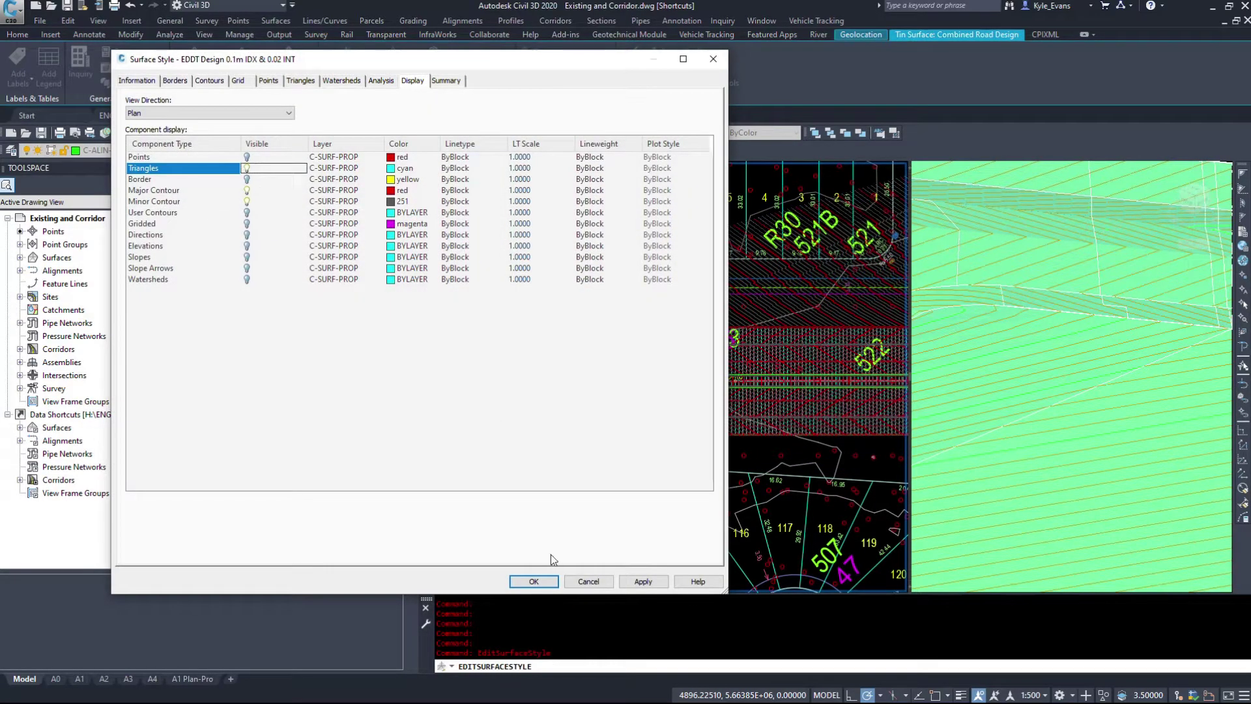
{"action": "left_click", "coordinate": [552, 577]}
Use Delete Line from the Combined Road Design surface's definition edits to remove the long triangle edges north of the road's west end.
{"action": "left_click", "coordinate": [21, 258]}
{"action": "left_click", "coordinate": [32, 270]}
{"action": "left_click", "coordinate": [44, 309]}
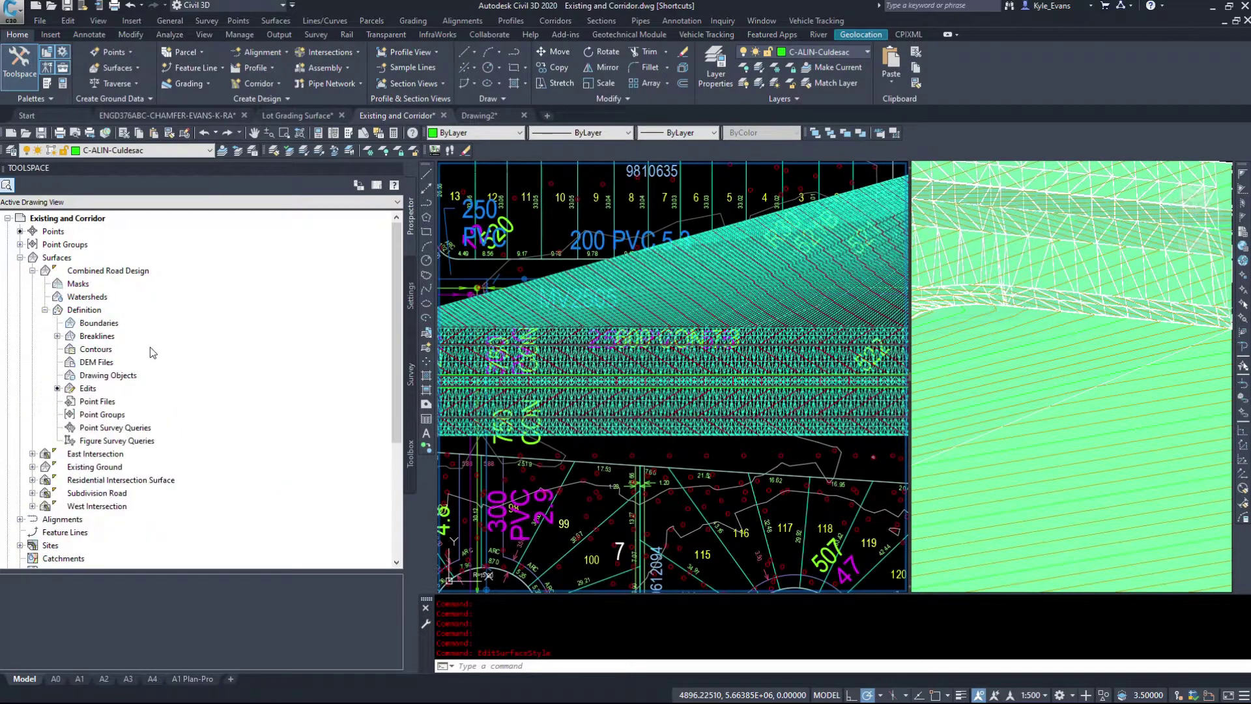
{"action": "right_click", "coordinate": [88, 388]}
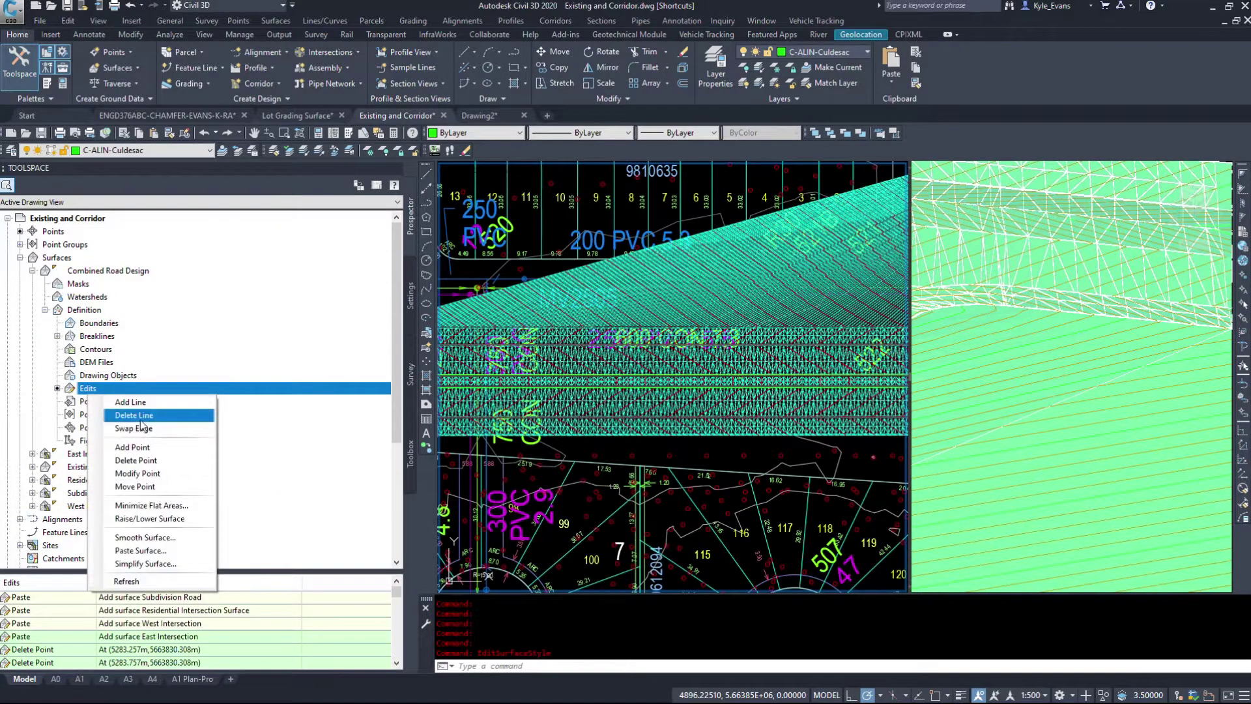
{"action": "left_click", "coordinate": [123, 416]}
{"action": "scroll", "coordinate": [678, 242], "scroll_direction": "up", "scroll_amount": 3}
{"action": "left_click", "coordinate": [742, 201]}
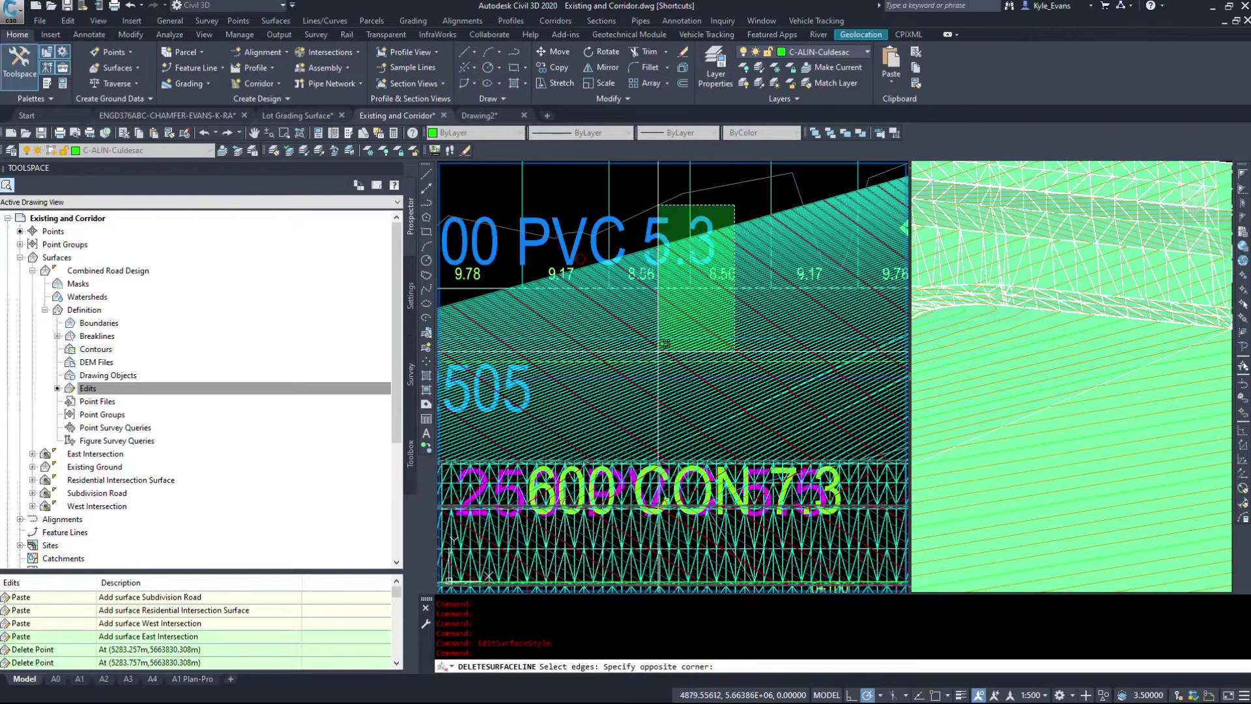
{"action": "left_click", "coordinate": [654, 338]}
{"action": "scroll", "coordinate": [624, 280], "scroll_direction": "down", "scroll_amount": 5}
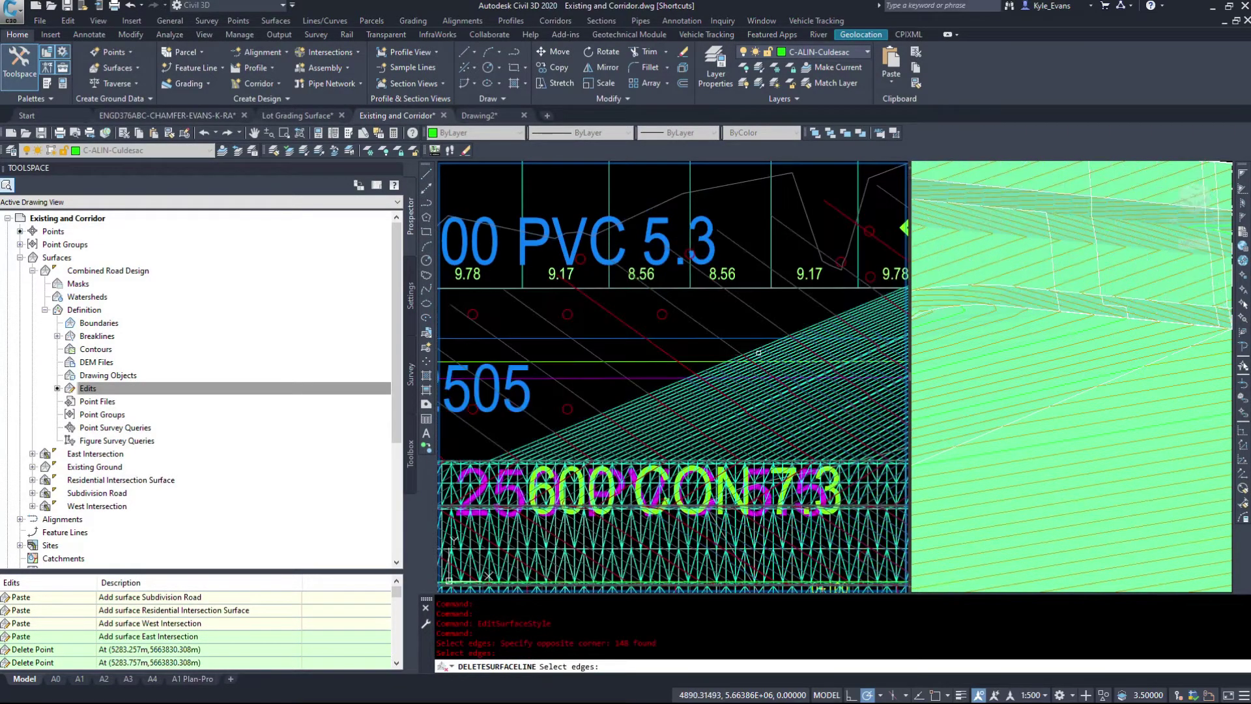
{"action": "key", "text": "Escape"}
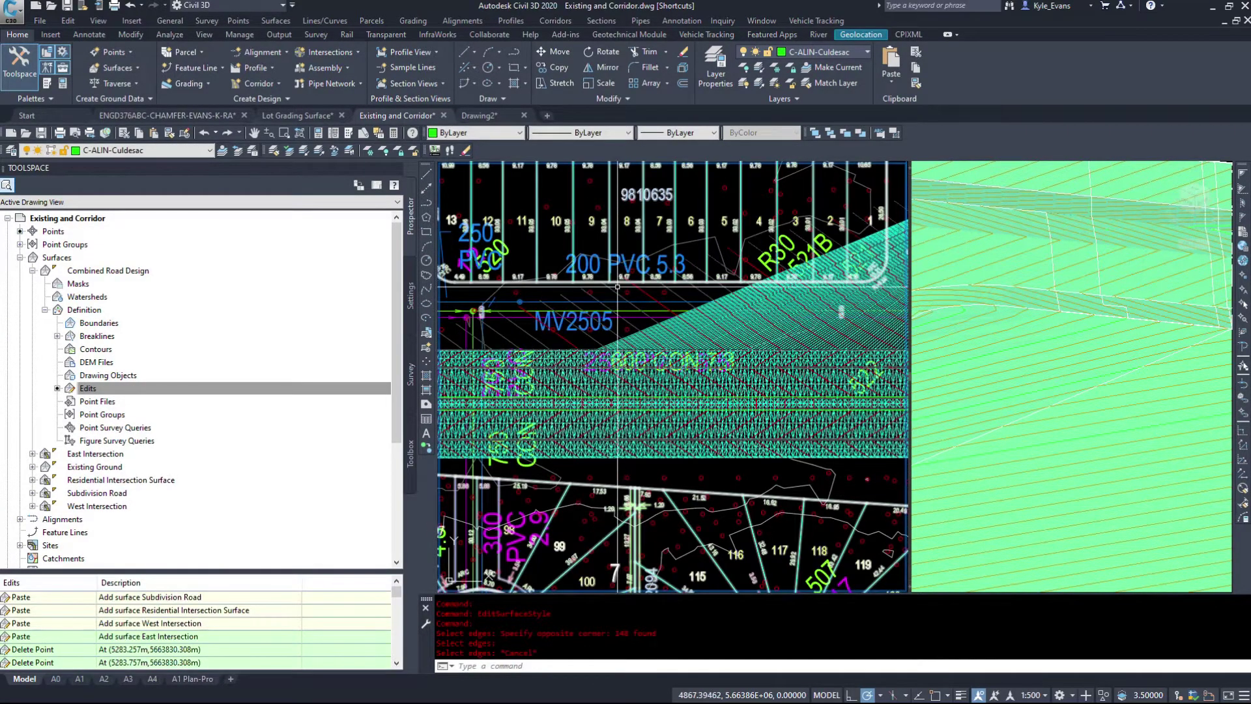
{"action": "scroll", "coordinate": [603, 284], "scroll_direction": "down", "scroll_amount": 2}
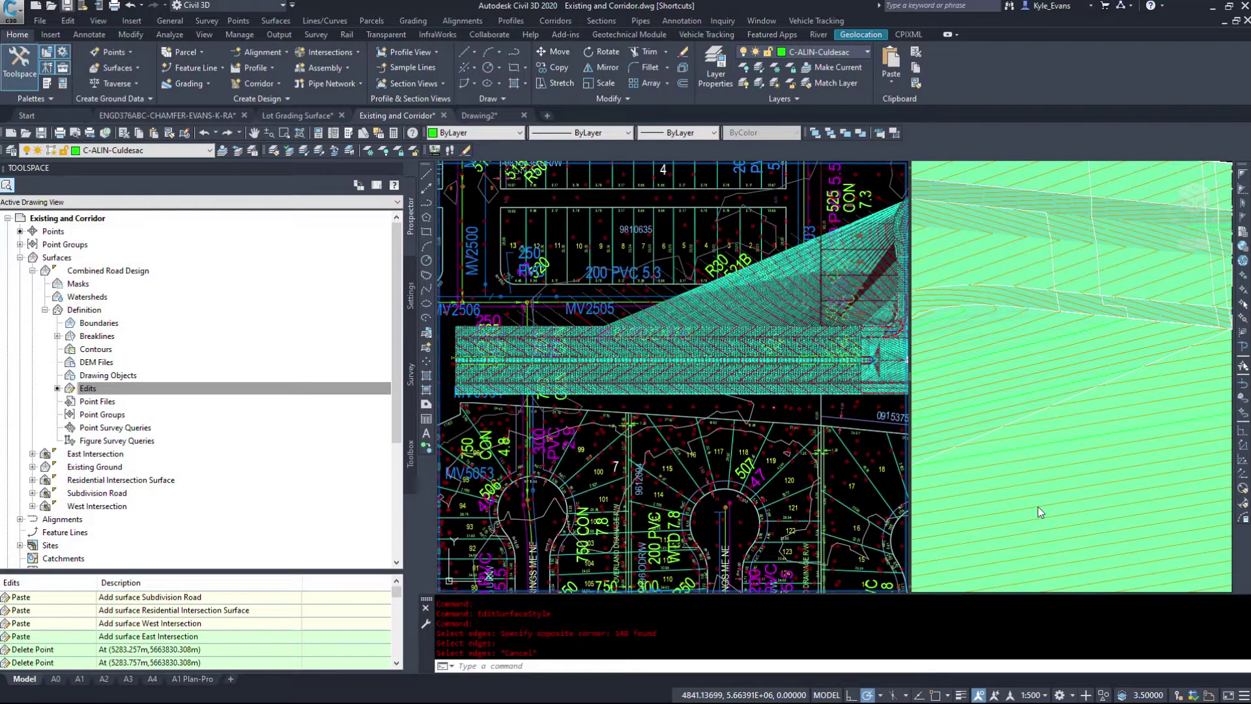
Save the Existing and Corridor source drawing with the edited surface.
{"action": "left_click", "coordinate": [1224, 669]}
{"action": "key", "text": "Escape"}
{"action": "key", "text": "ctrl+s"}
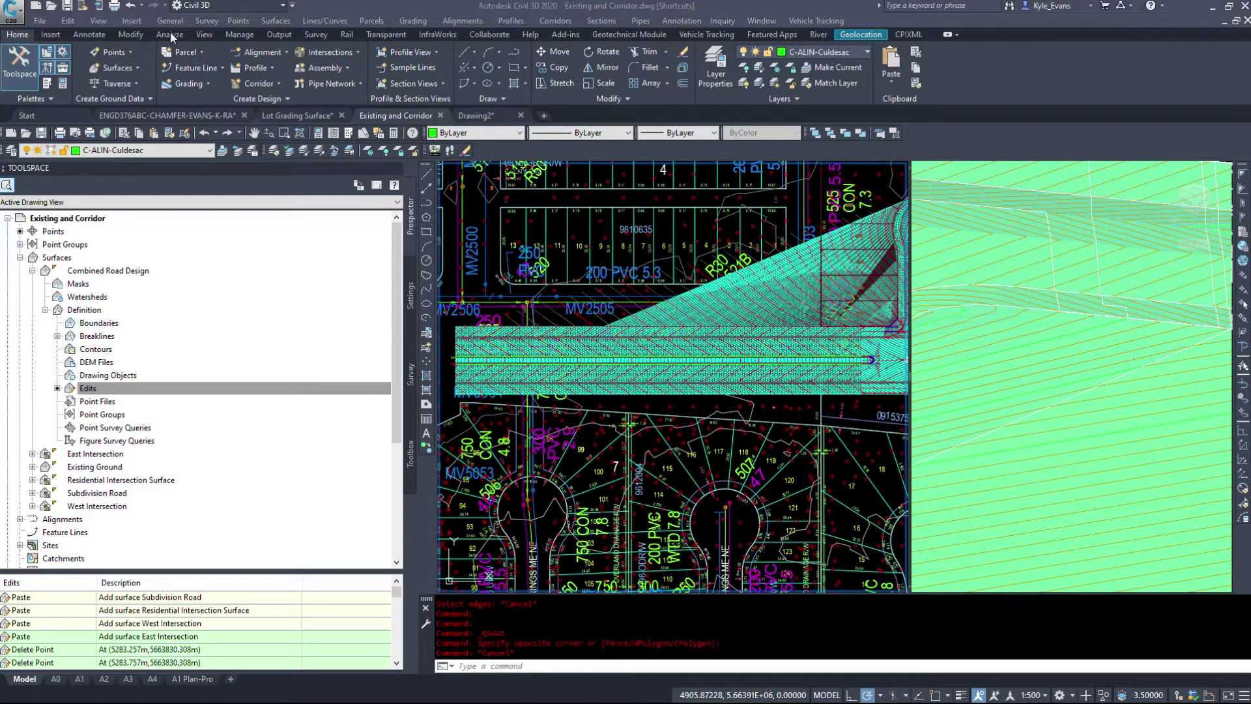
Switch to Drawing2 and synchronize its changed data shortcut reference to update the Combined Road Design surface.
{"action": "left_click", "coordinate": [481, 116]}
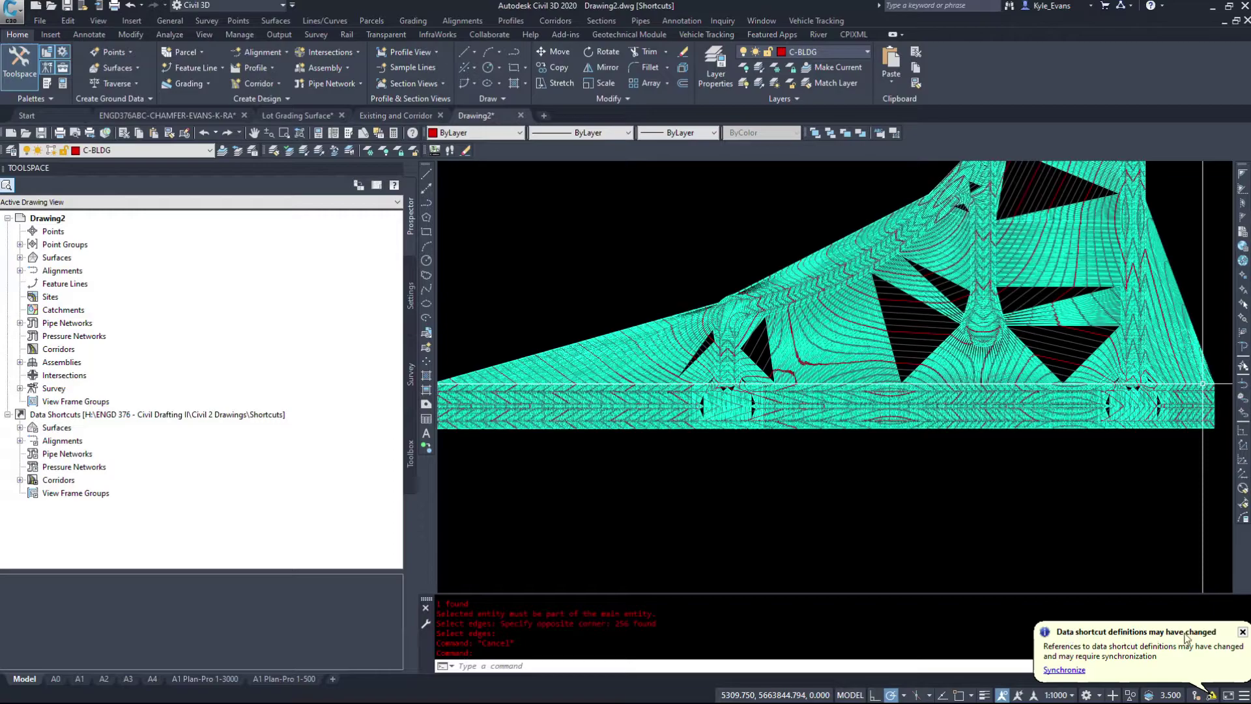
{"action": "middle_click_drag", "start_coordinate": [633, 462], "coordinate": [748, 482]}
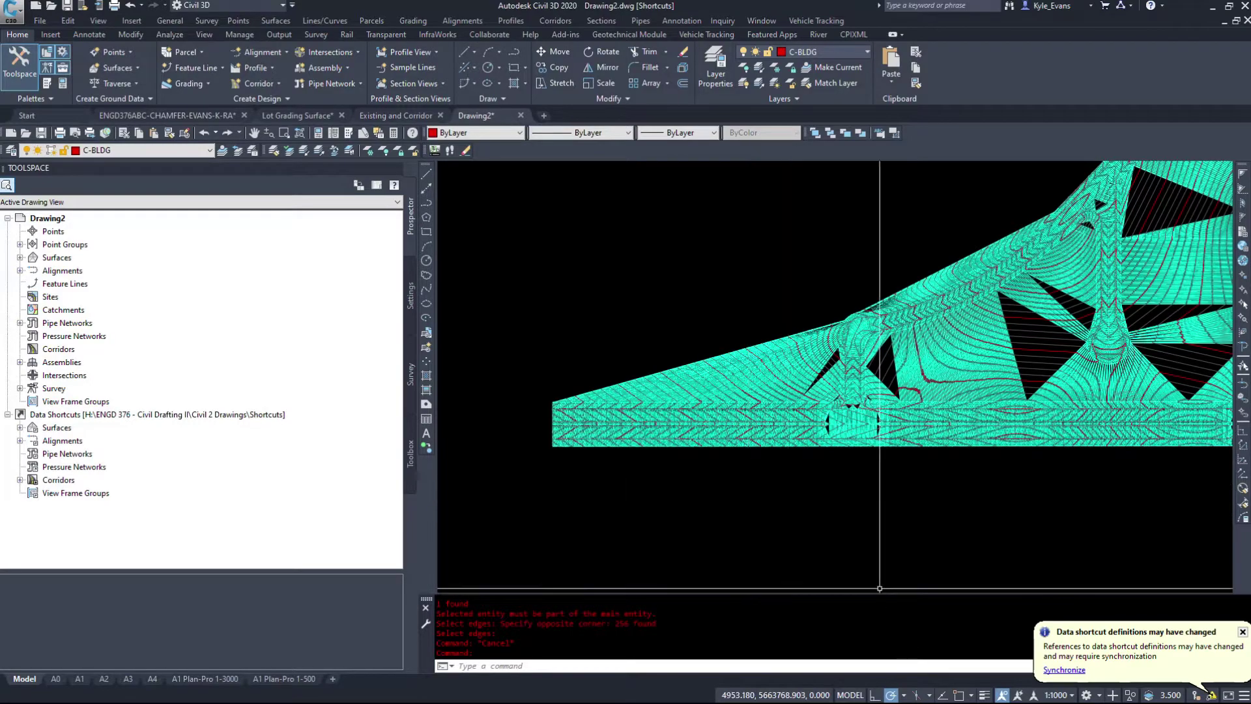
{"action": "scroll", "coordinate": [672, 338], "scroll_direction": "up", "scroll_amount": 2}
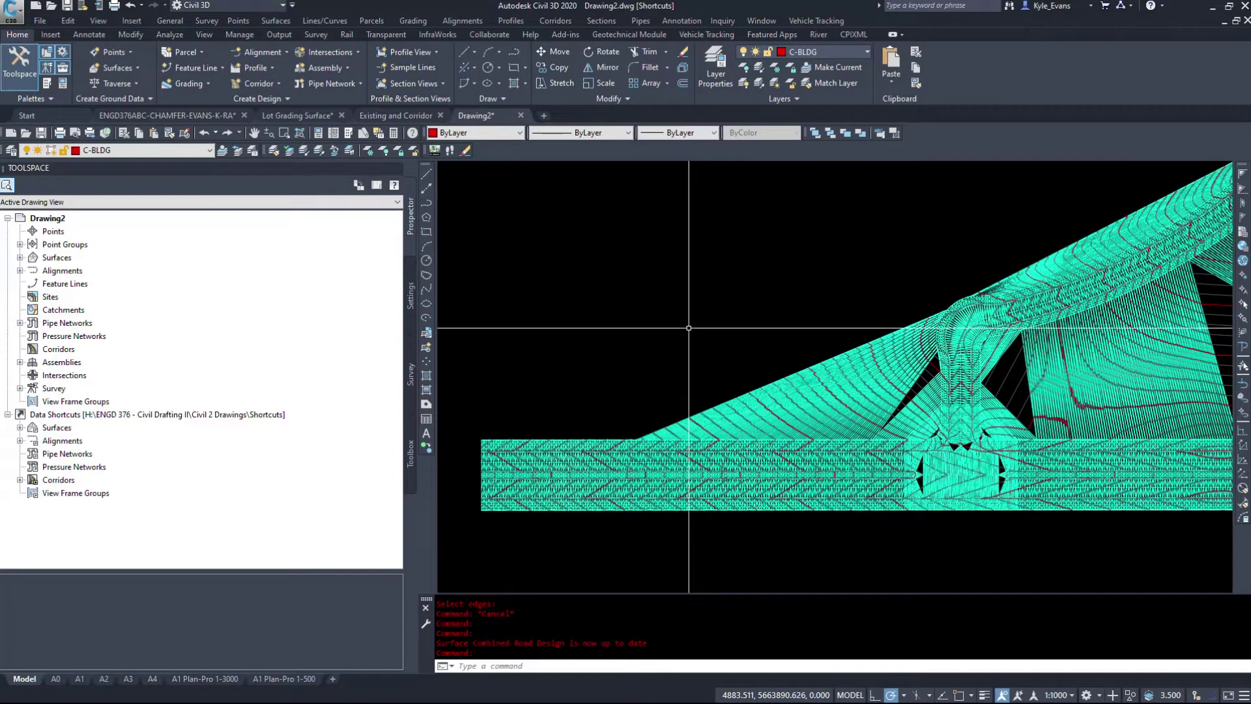
{"action": "scroll", "coordinate": [723, 418], "scroll_direction": "down", "scroll_amount": 4}
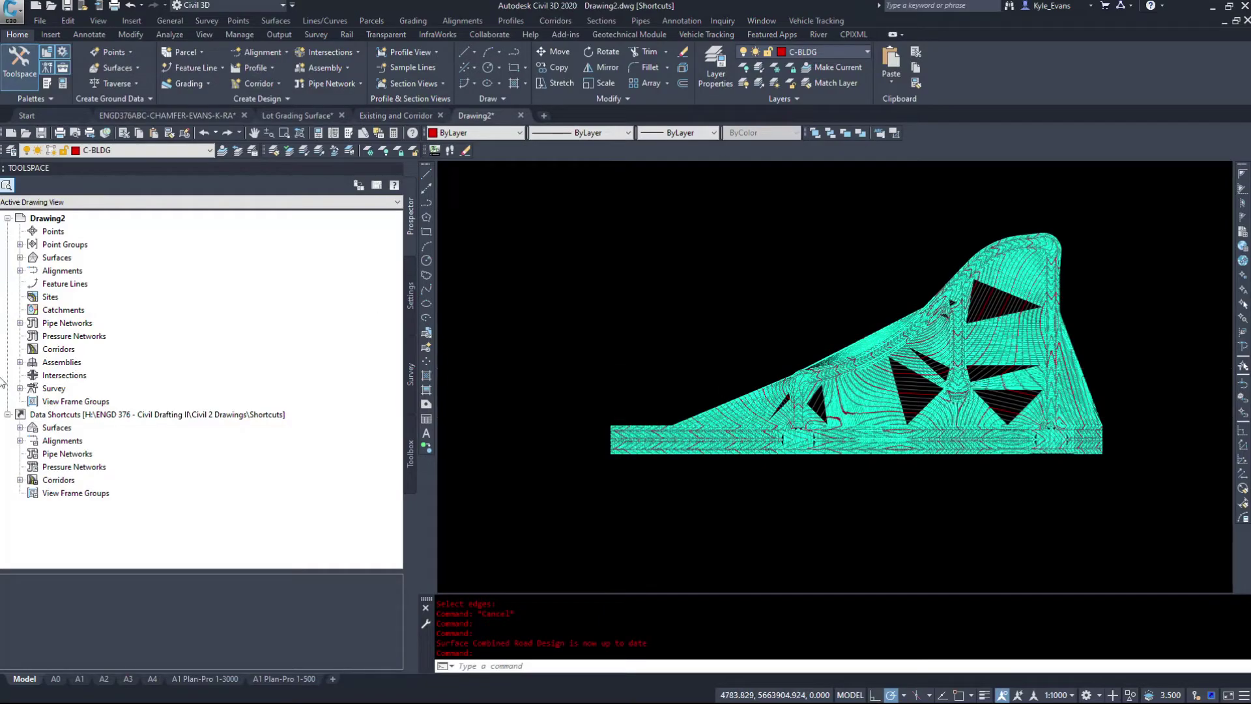
Expand the Alignments data shortcuts in Drawing2 and look over the Miscellaneous Alignments and Pressure Networks categories.
{"action": "left_click", "coordinate": [20, 441]}
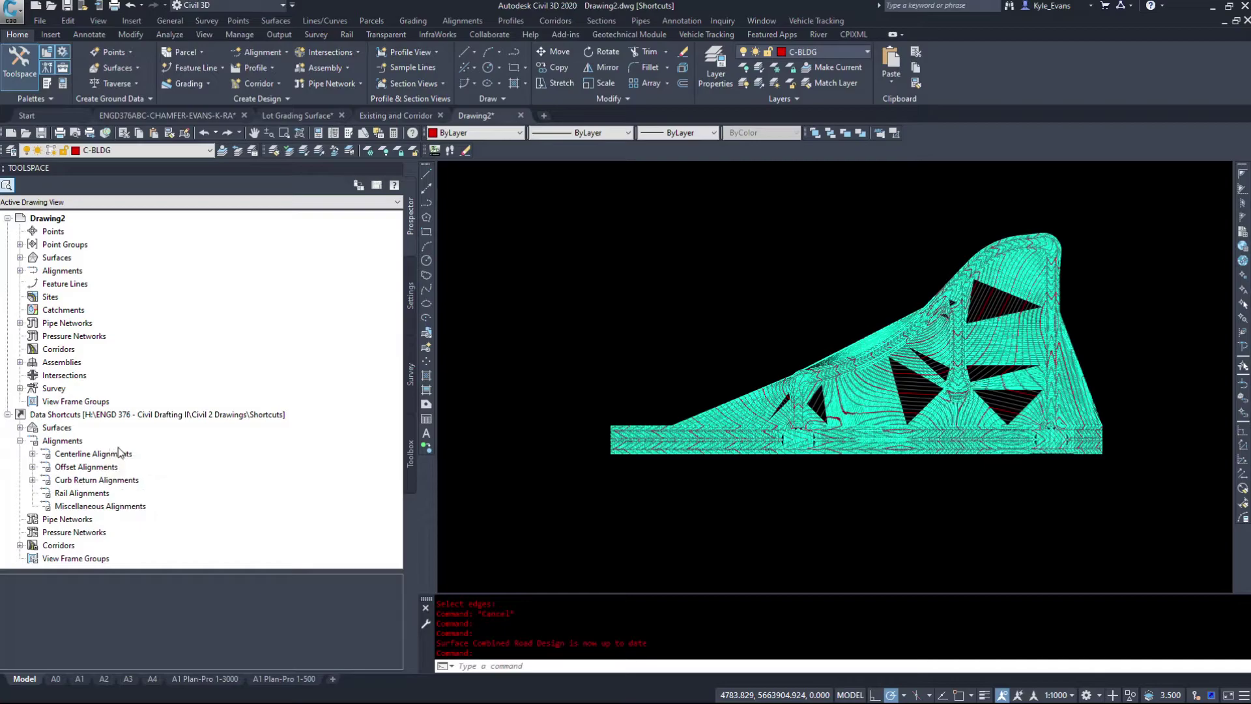
{"action": "left_click", "coordinate": [69, 510]}
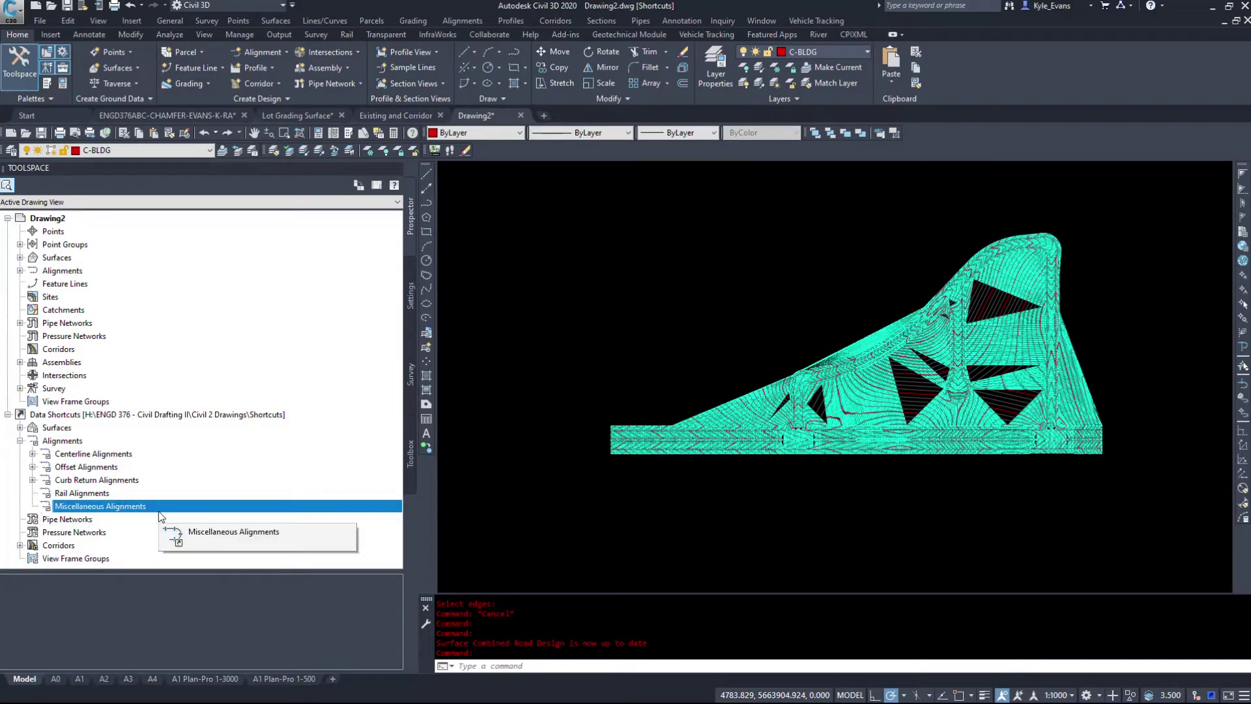
{"action": "left_click", "coordinate": [93, 533]}
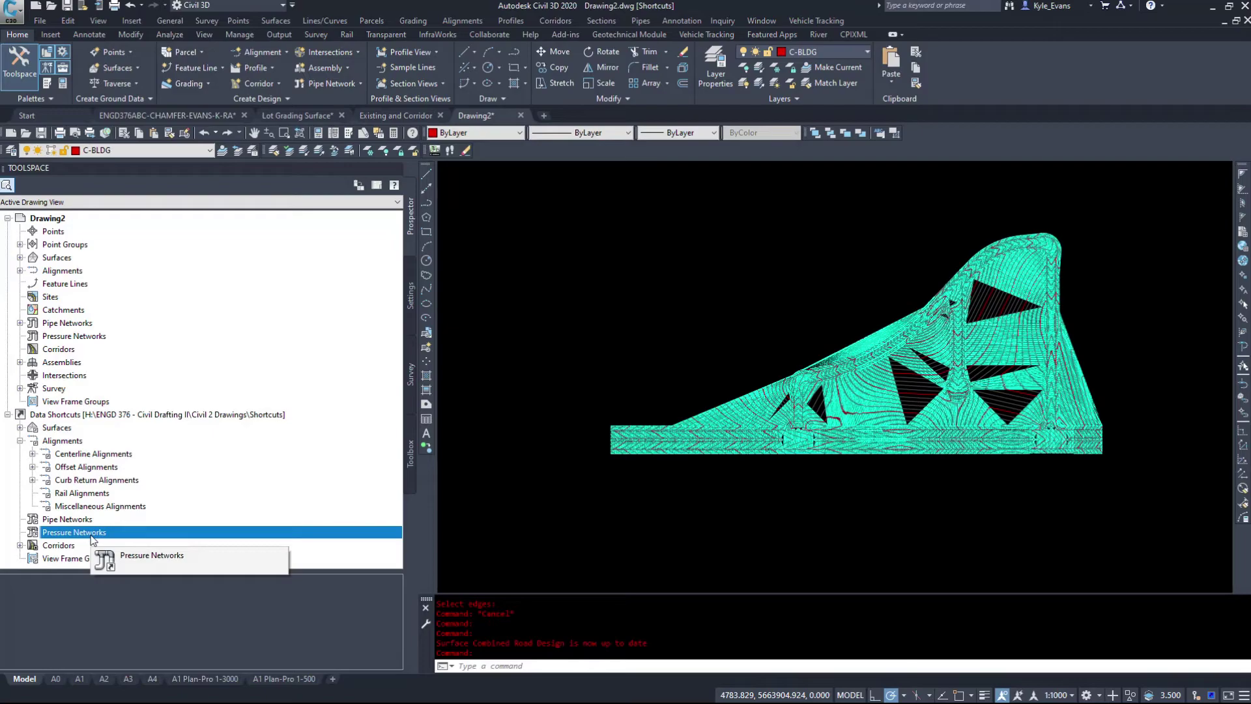
{"action": "left_click_drag", "start_coordinate": [91, 538], "coordinate": [535, 433]}
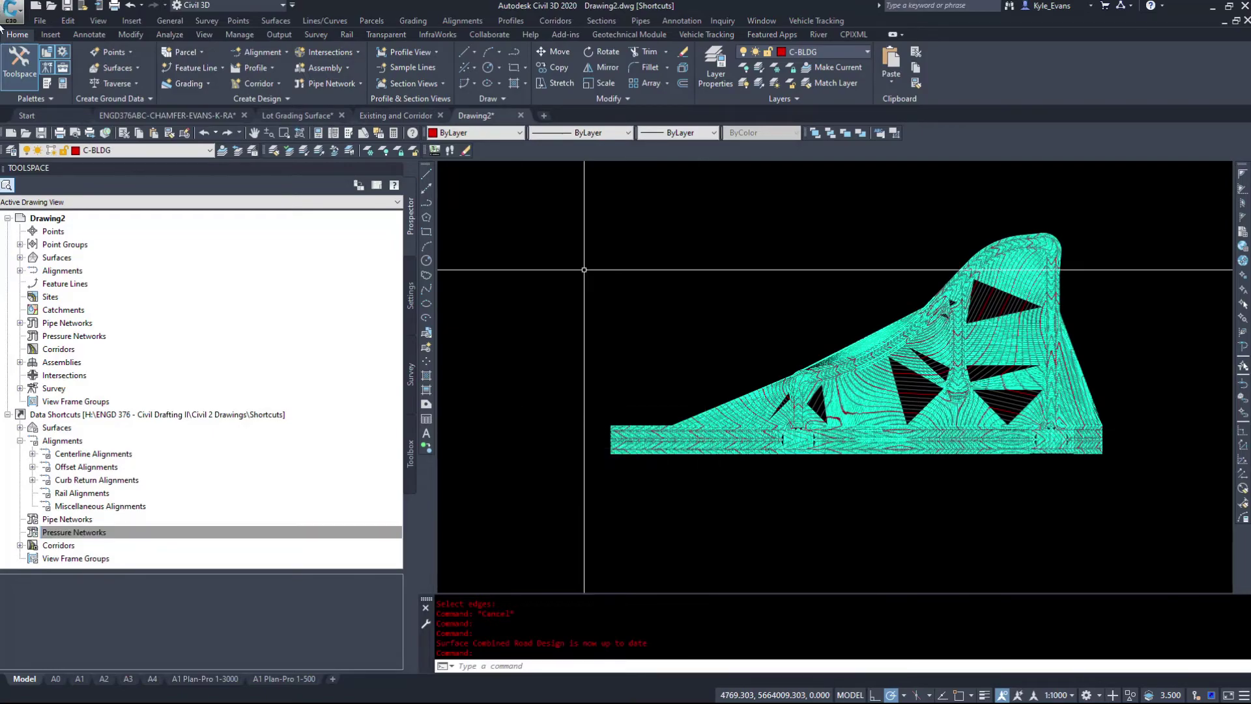